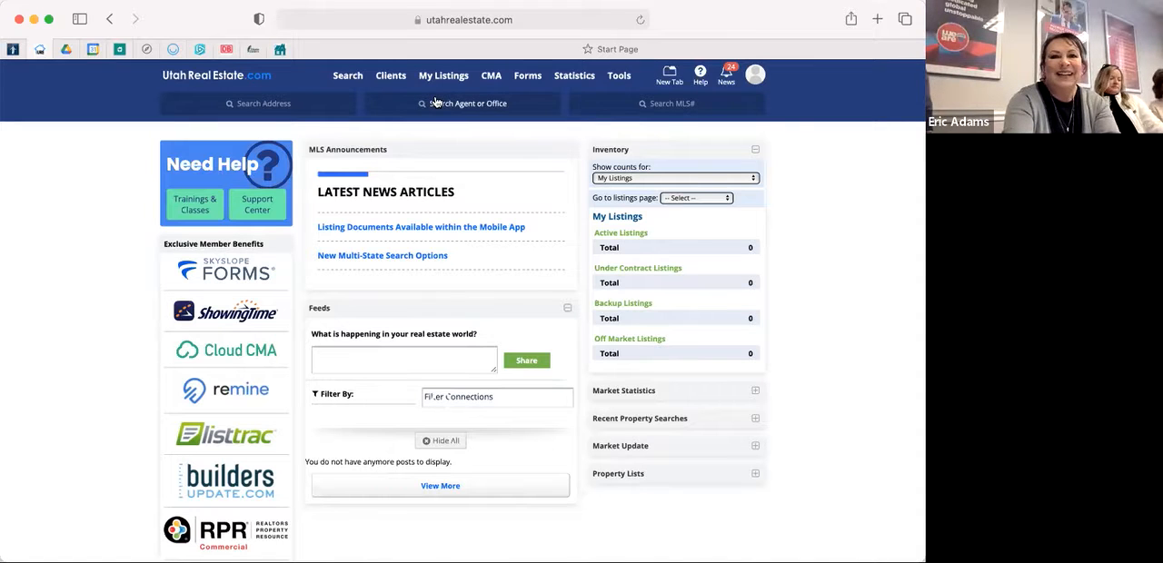
Open the list of saved CMAs and go to its second page.
mouse_move(493, 80)
left_click(491, 129)
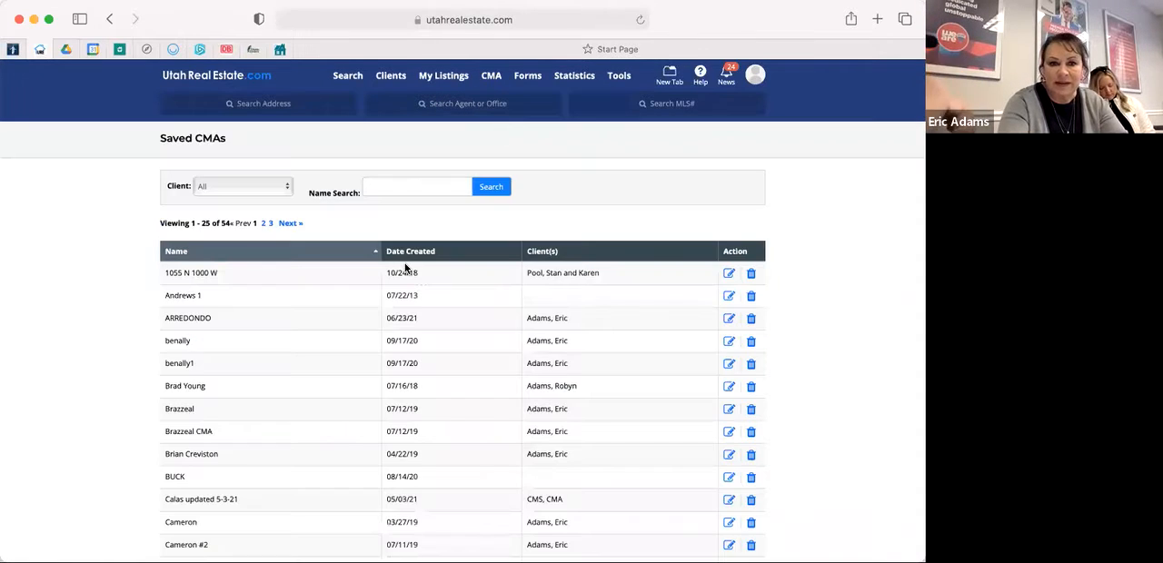
scroll(236, 418, "down", 10)
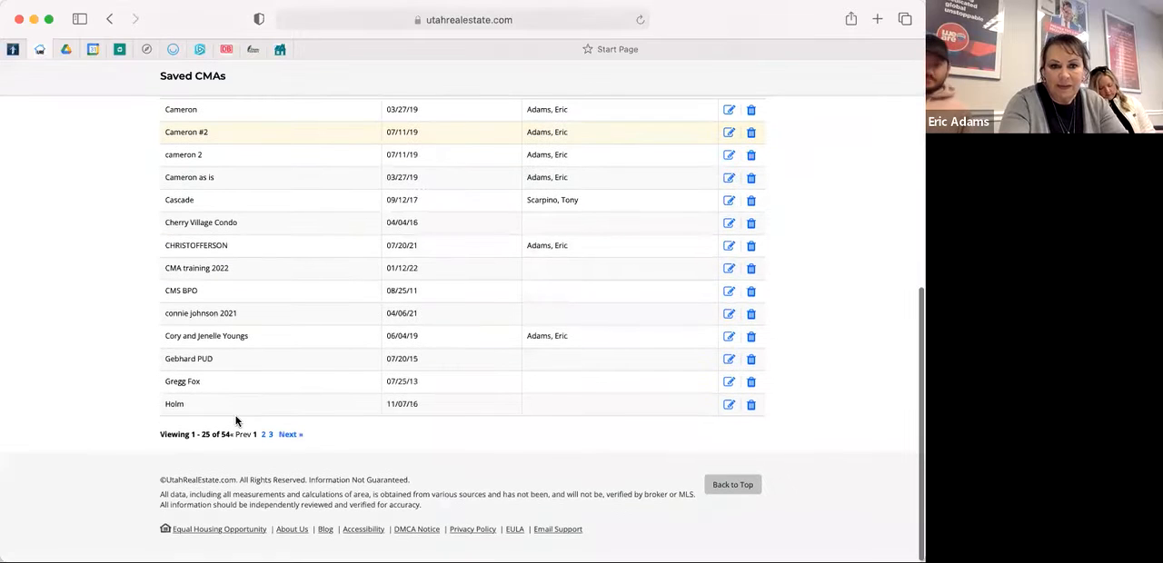
left_click(290, 435)
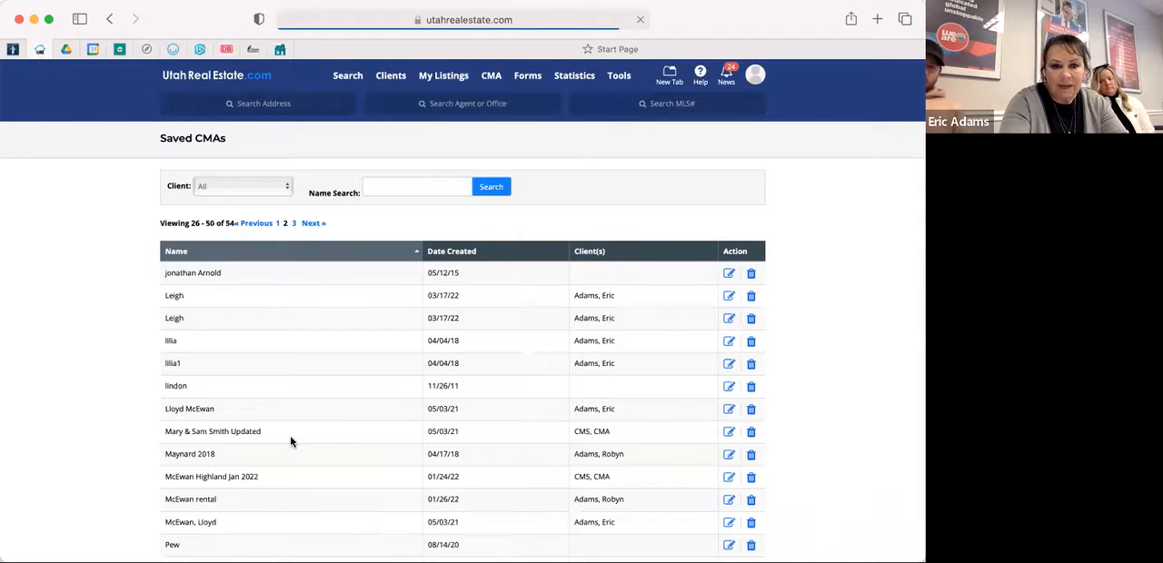
scroll(282, 355, "down", 5)
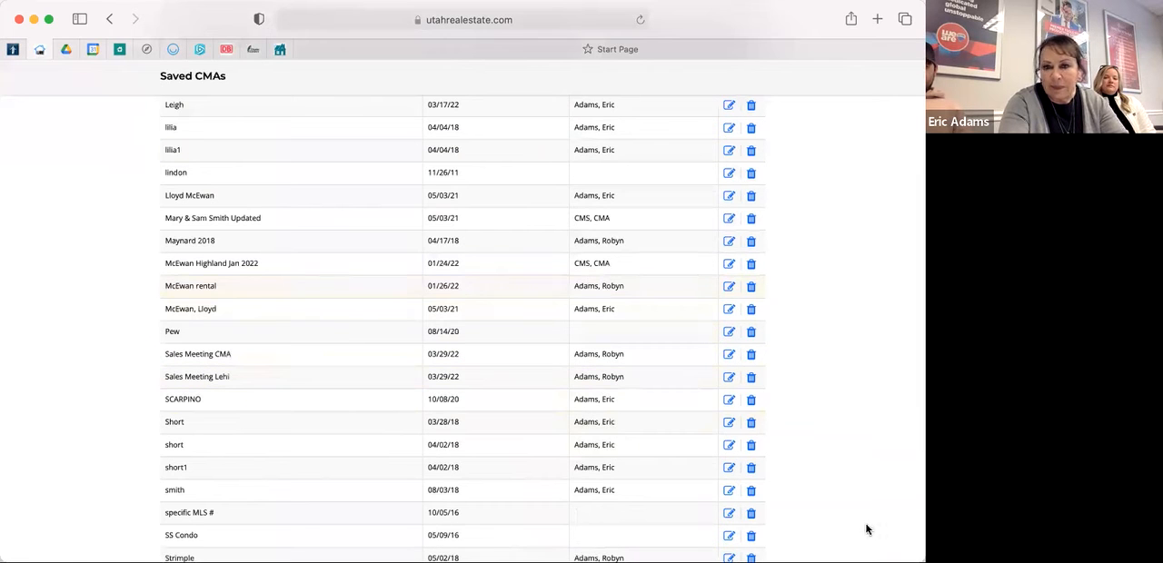
Open the saved CMA "Sales Meeting Lehi" and bring up its CMA report for viewing and editing.
key("super+[")
key("super+]")
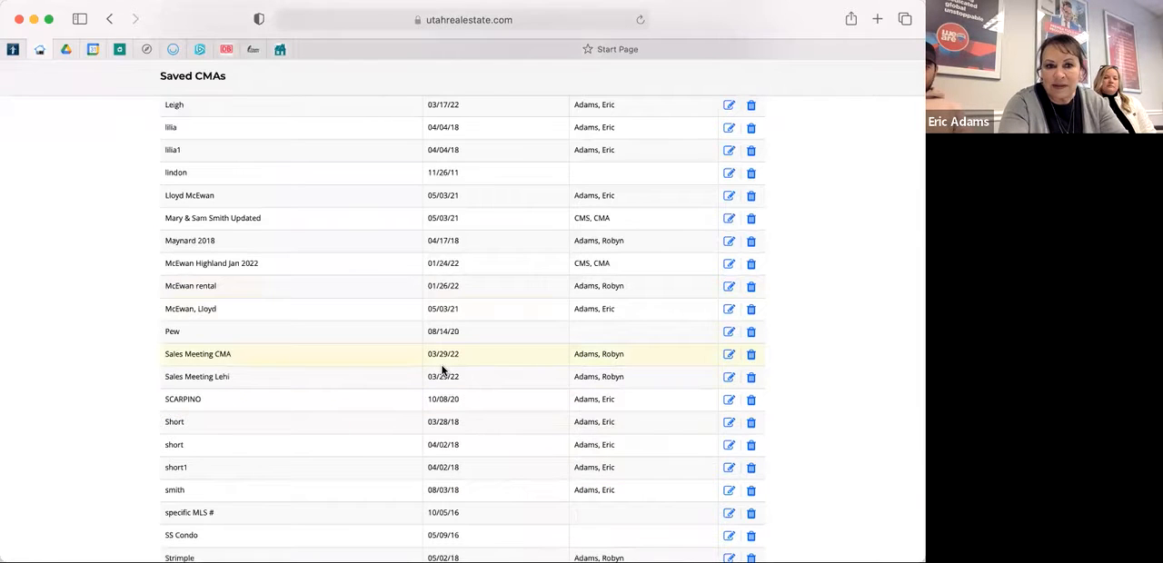
scroll(443, 370, "up", 2)
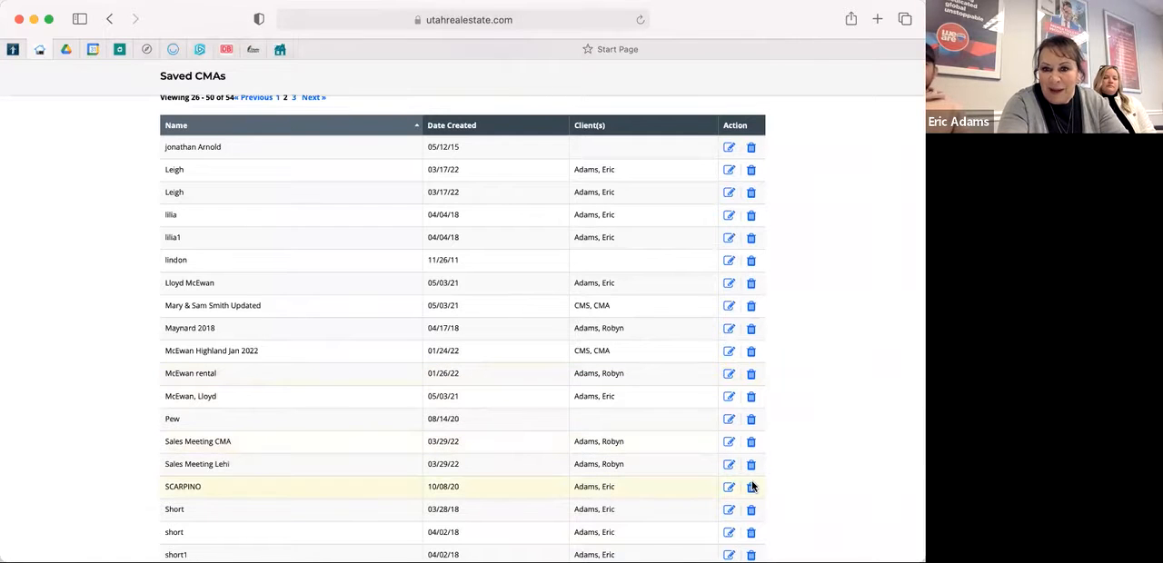
left_click(729, 465)
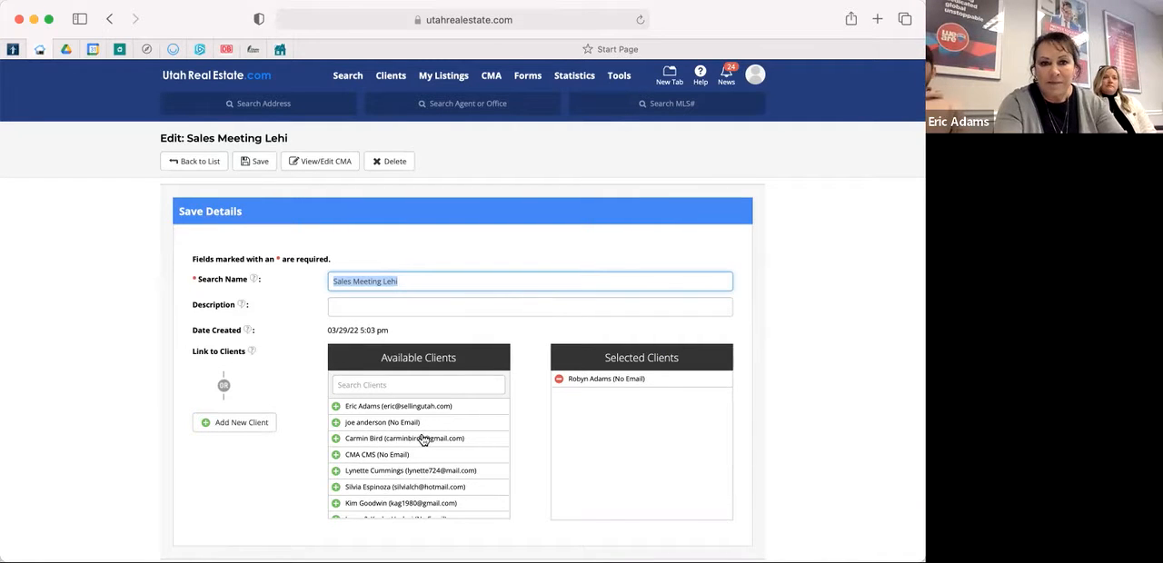
left_click(318, 165)
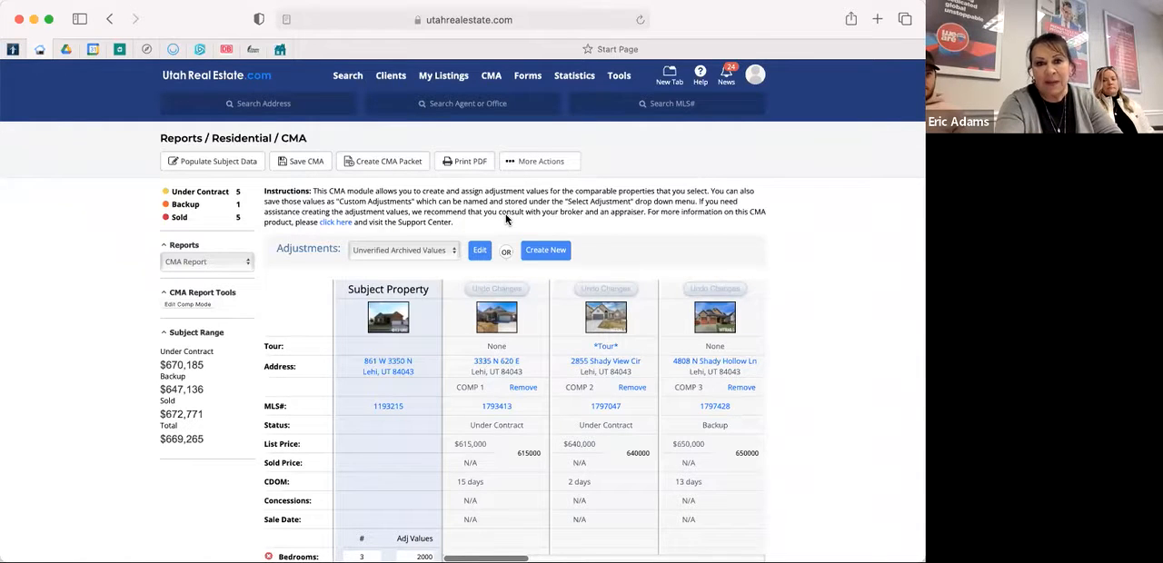
Set the subject property's bedrooms to 4 and its full baths to 3.
scroll(506, 219, "down", 5)
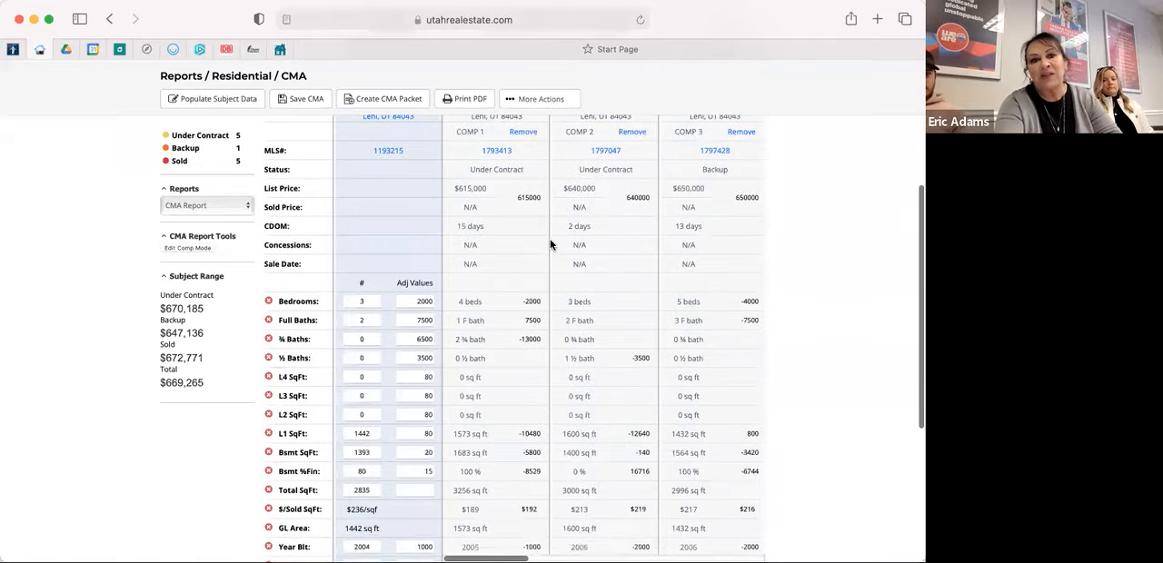
scroll(550, 244, "down", 2)
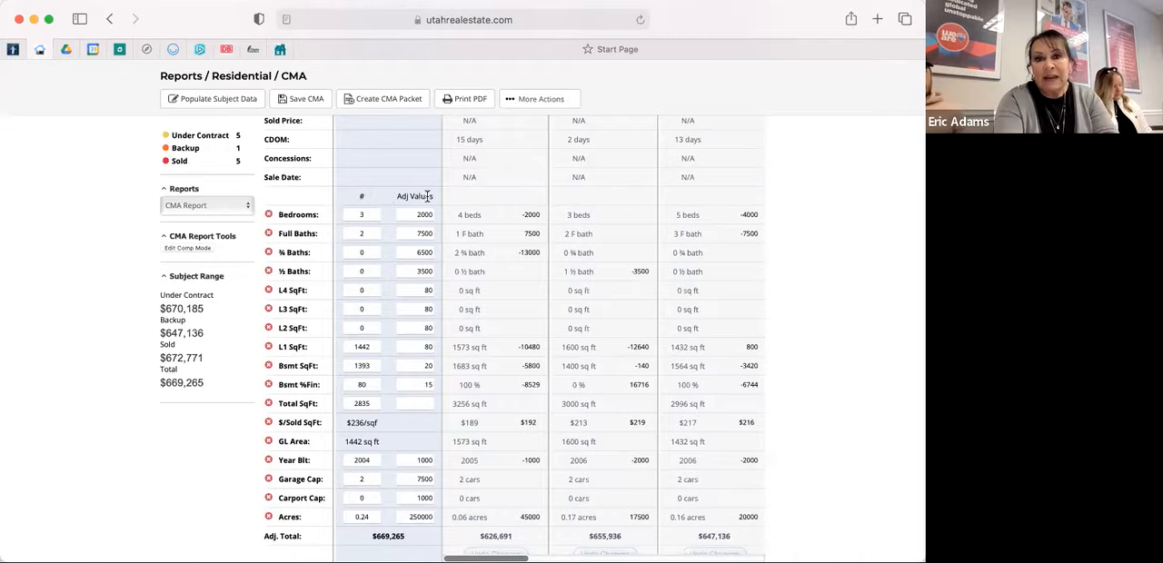
left_click(371, 214)
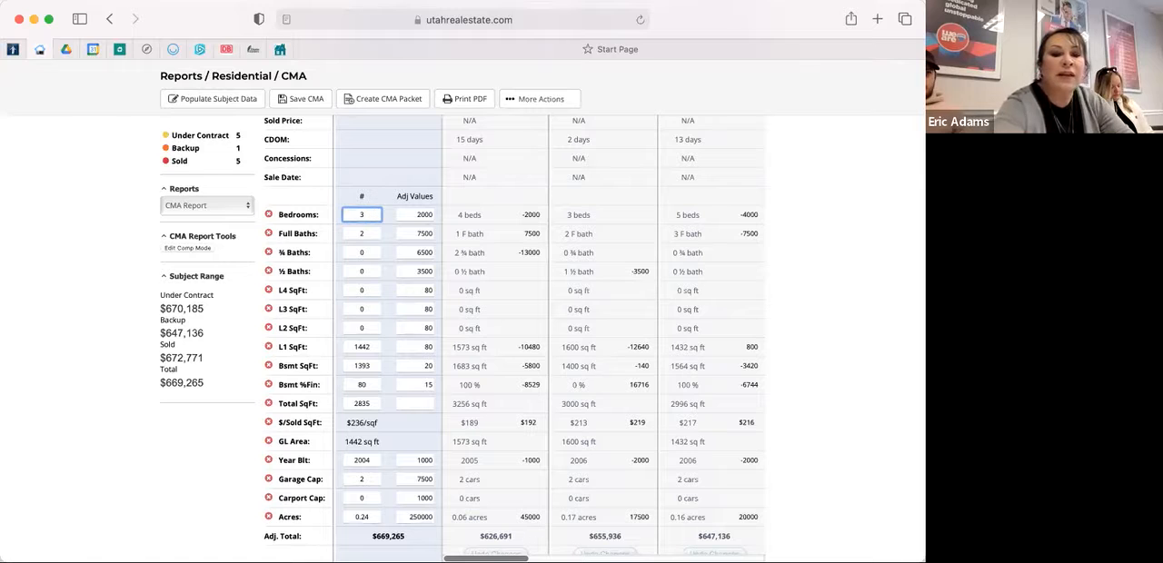
type("4")
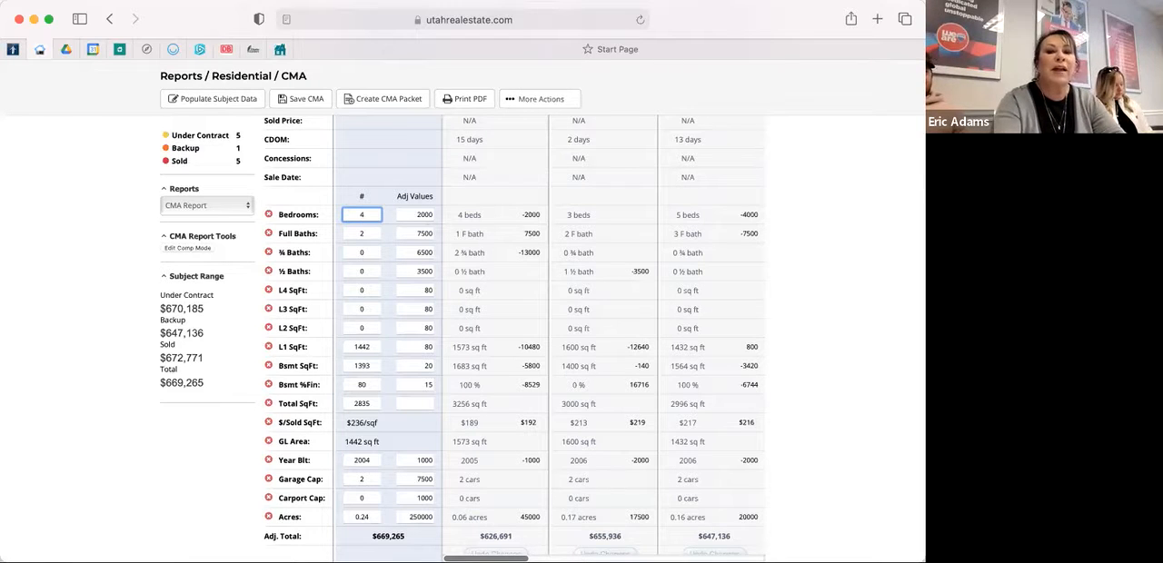
left_click(364, 234)
key("BackSpace")
type("3")
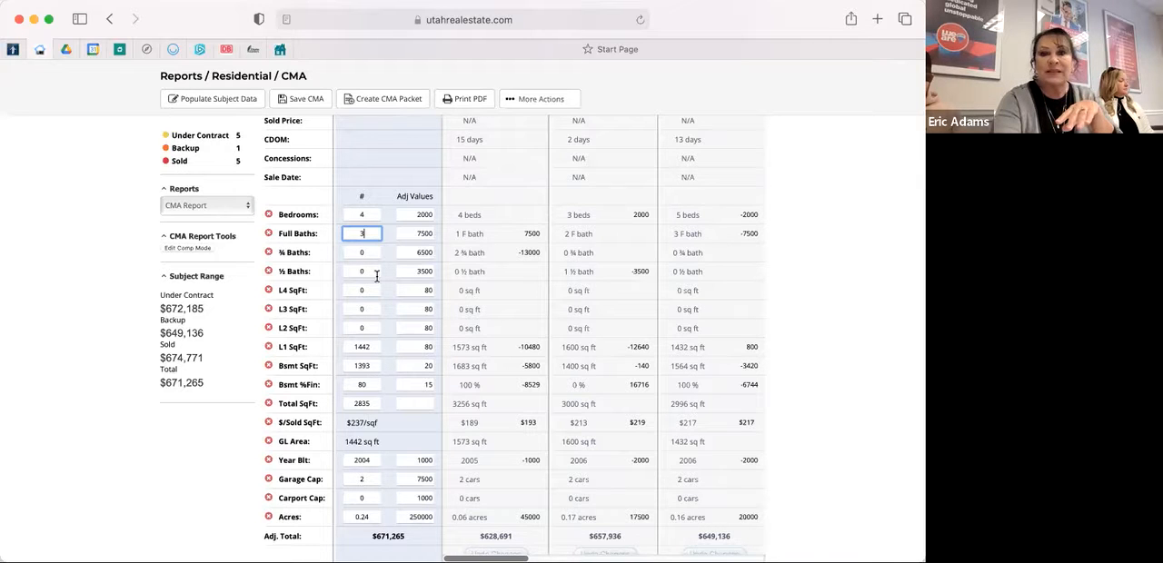
Set the subject property's finished basement percentage to 85.
left_click(368, 384)
key("BackSpace")
type("5")
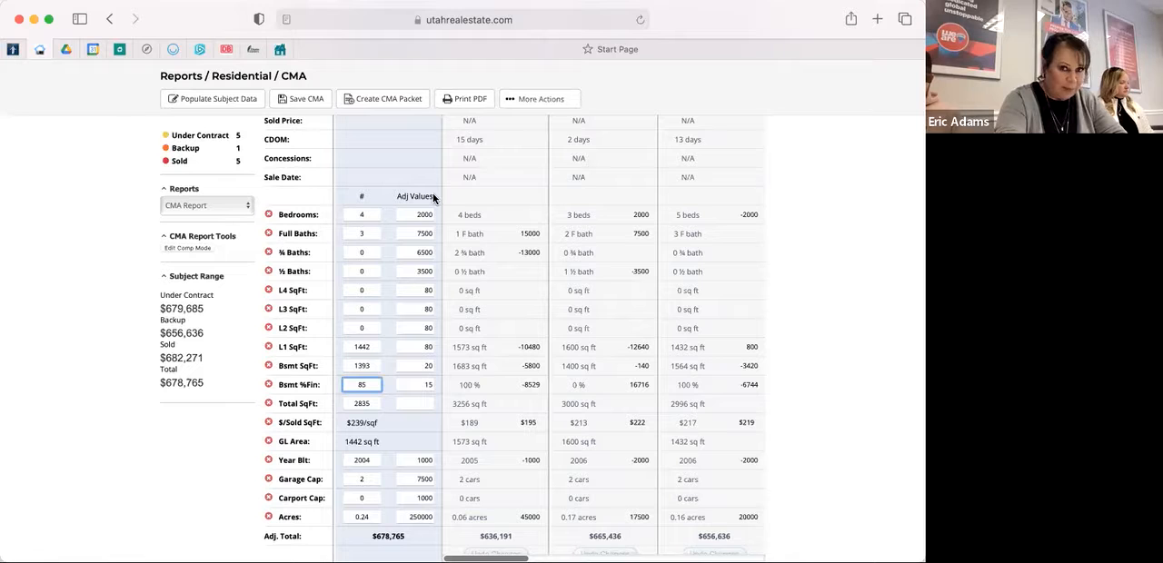
Set the adjustment value for basement square footage to 40.
scroll(434, 229, "up", 5)
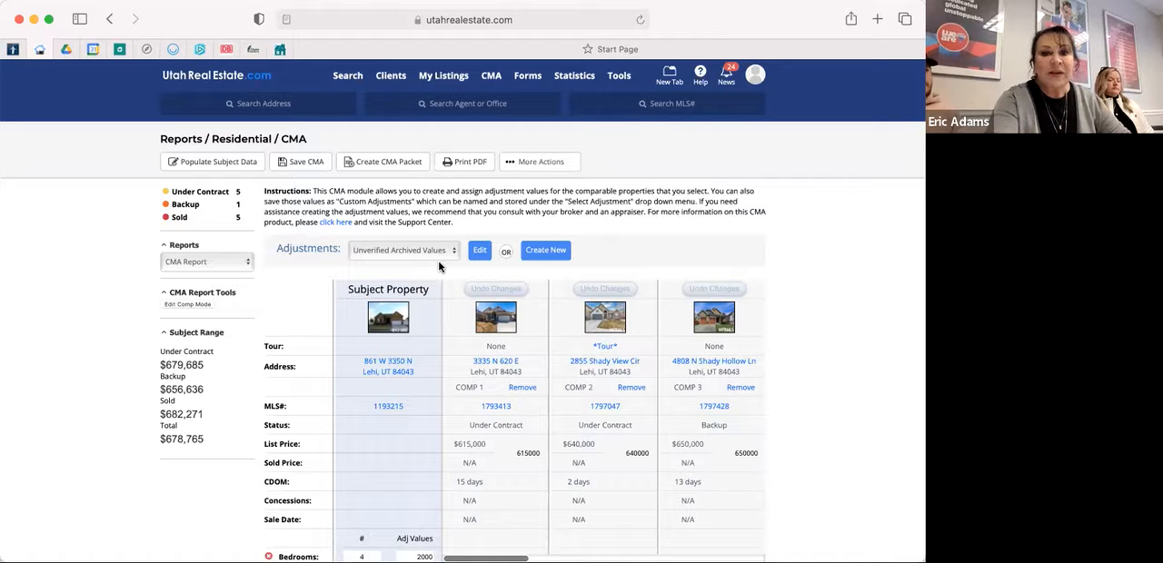
scroll(398, 432, "down", 3)
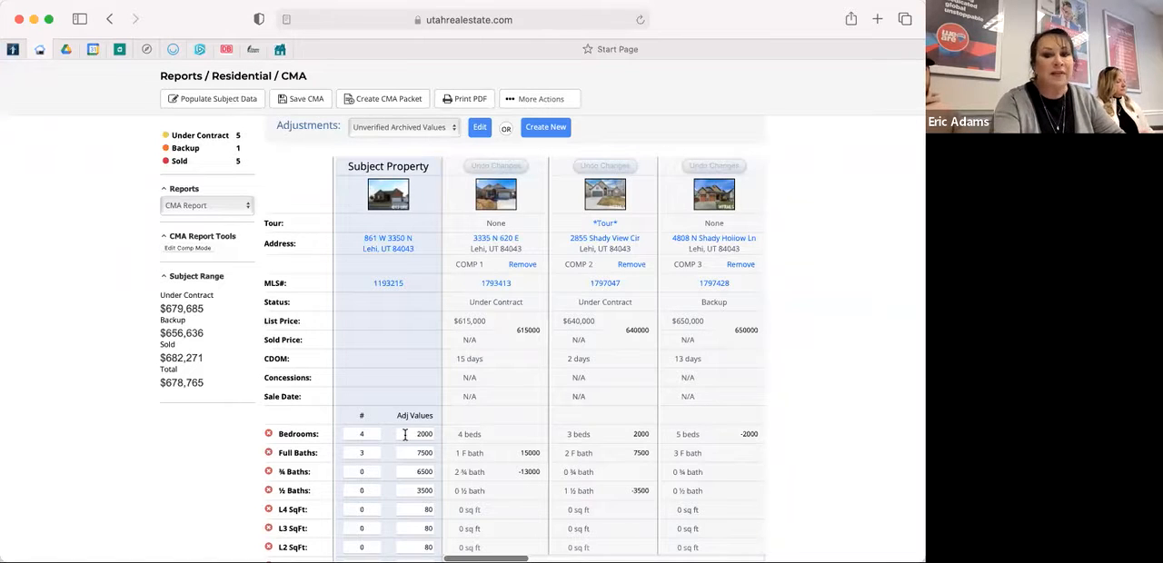
scroll(405, 434, "down", 2)
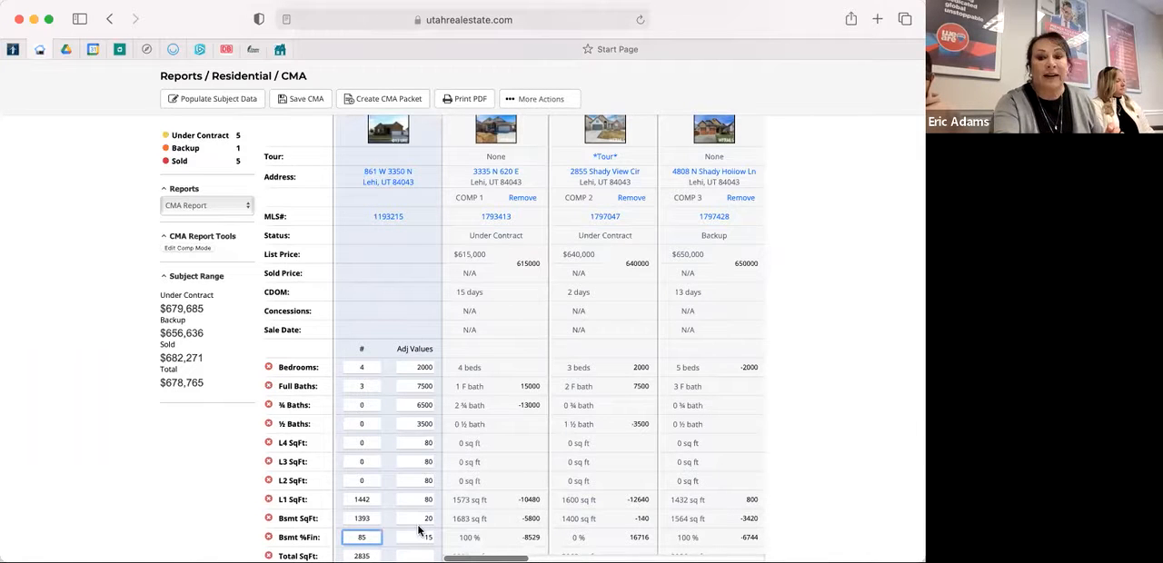
scroll(419, 531, "down", 1)
scroll(419, 530, "down", 1)
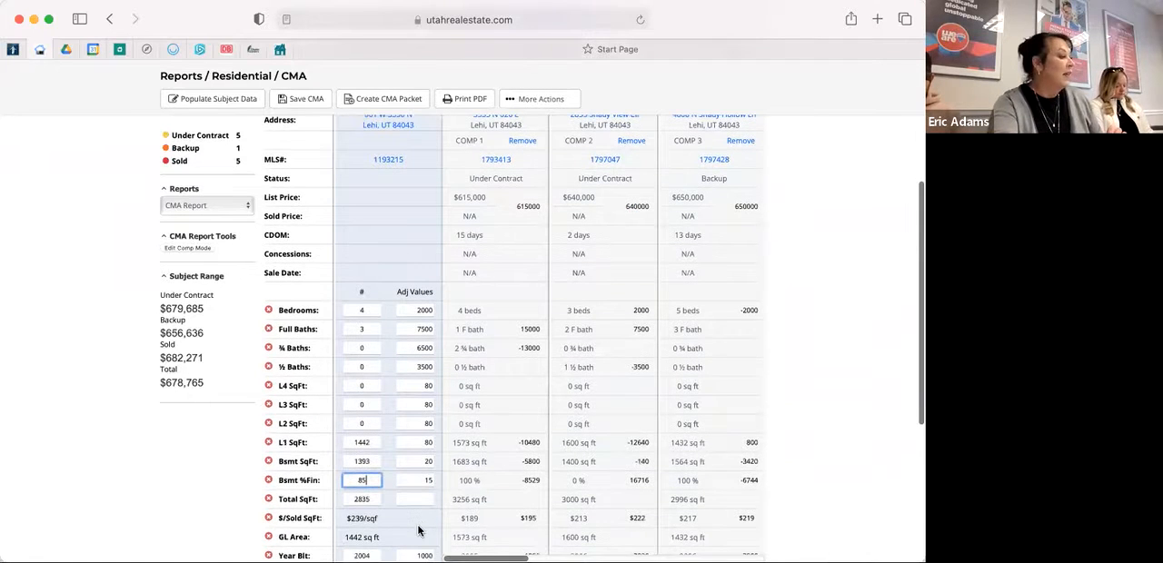
scroll(419, 531, "down", 3)
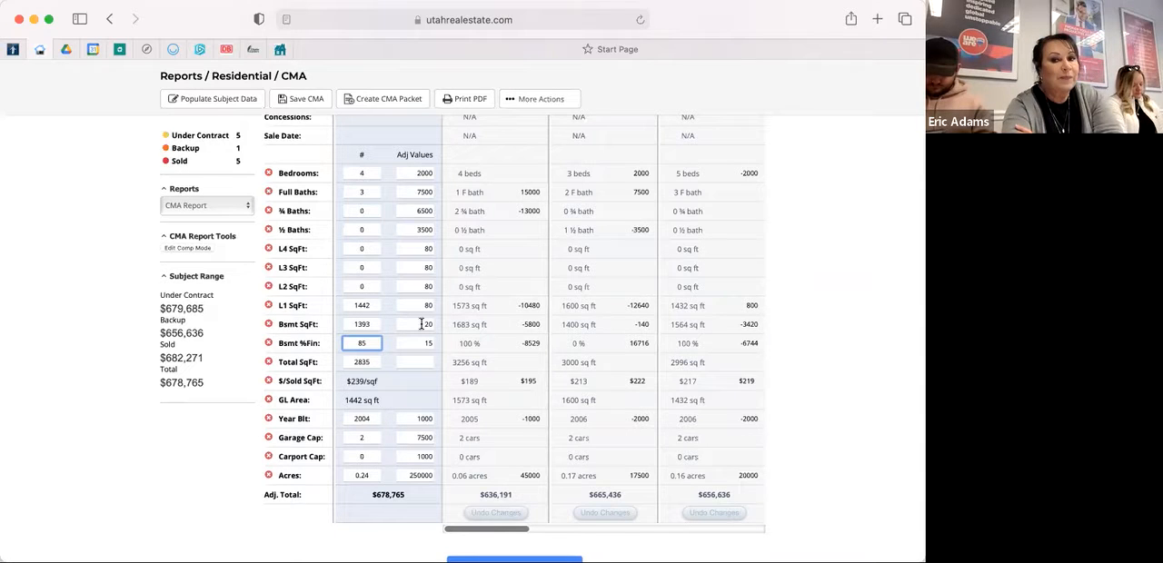
left_click(422, 324)
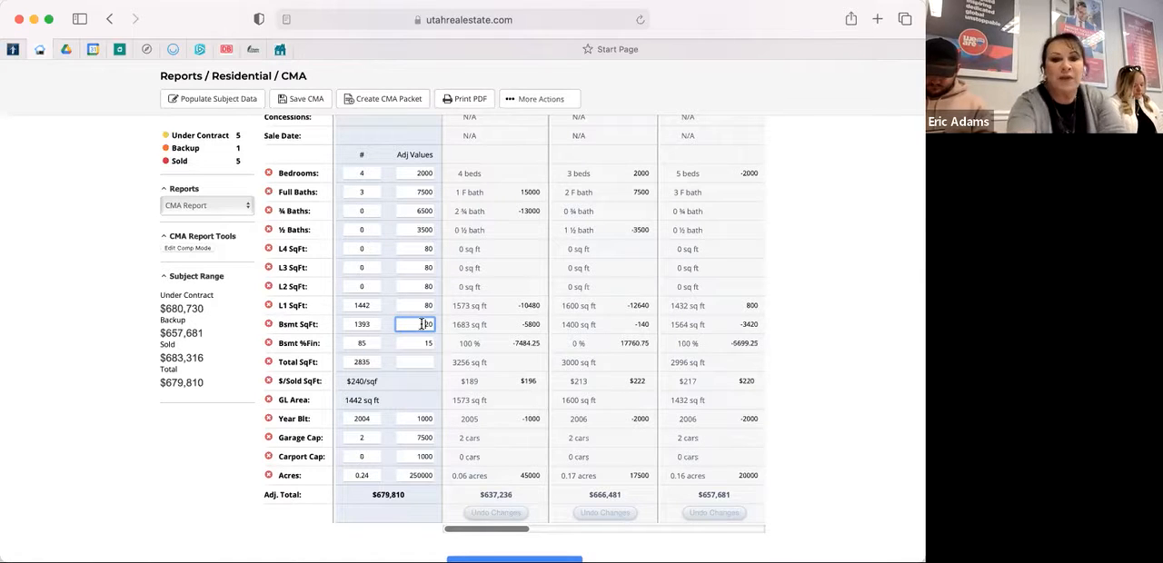
type("40")
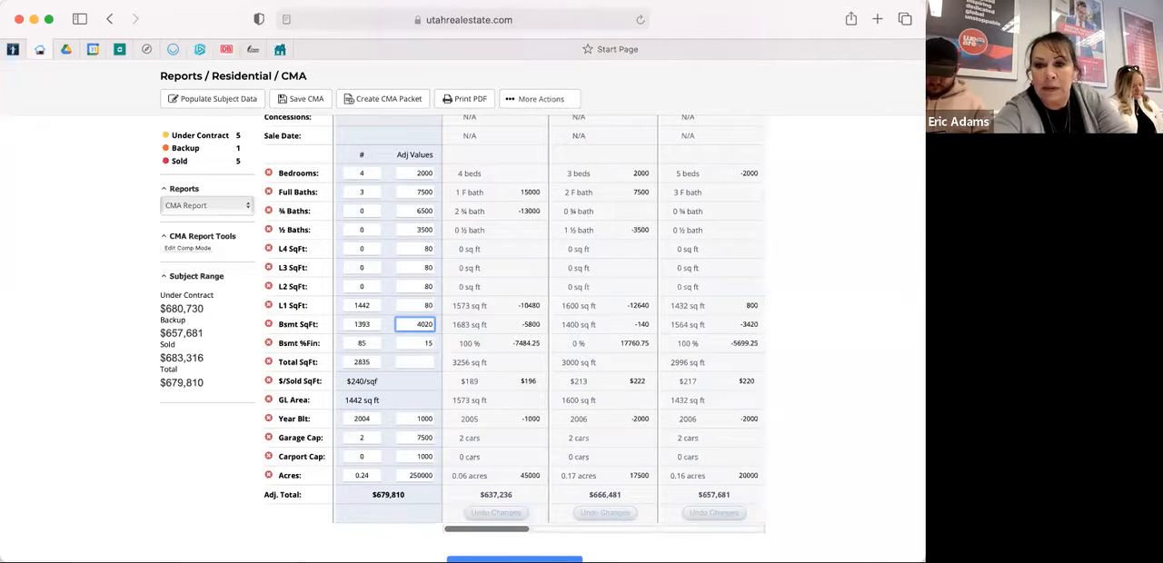
key("Delete")
key("Delete")
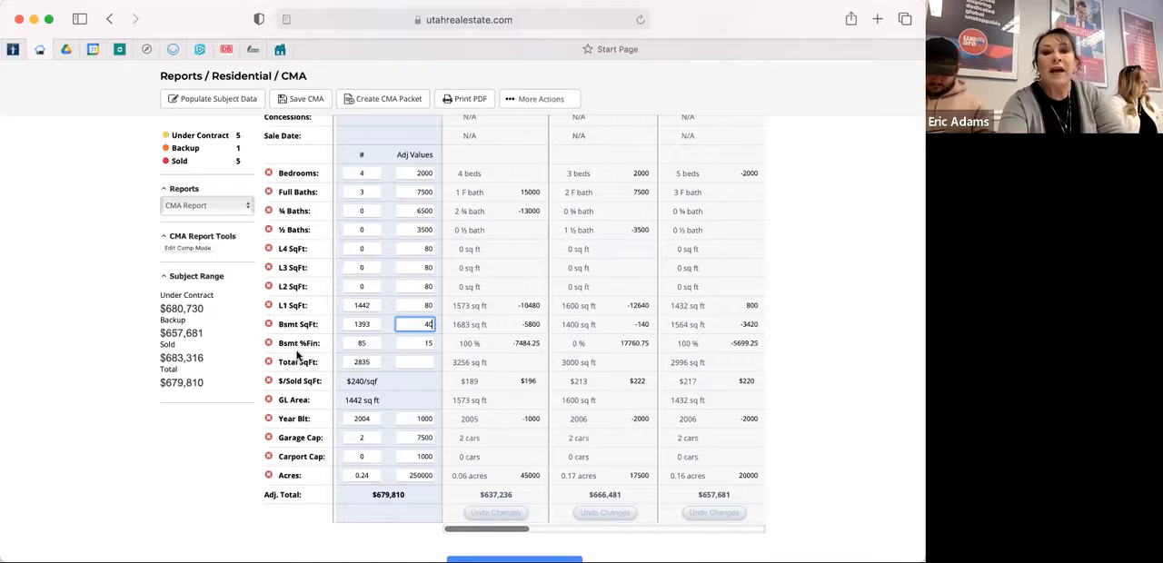
left_click(410, 377)
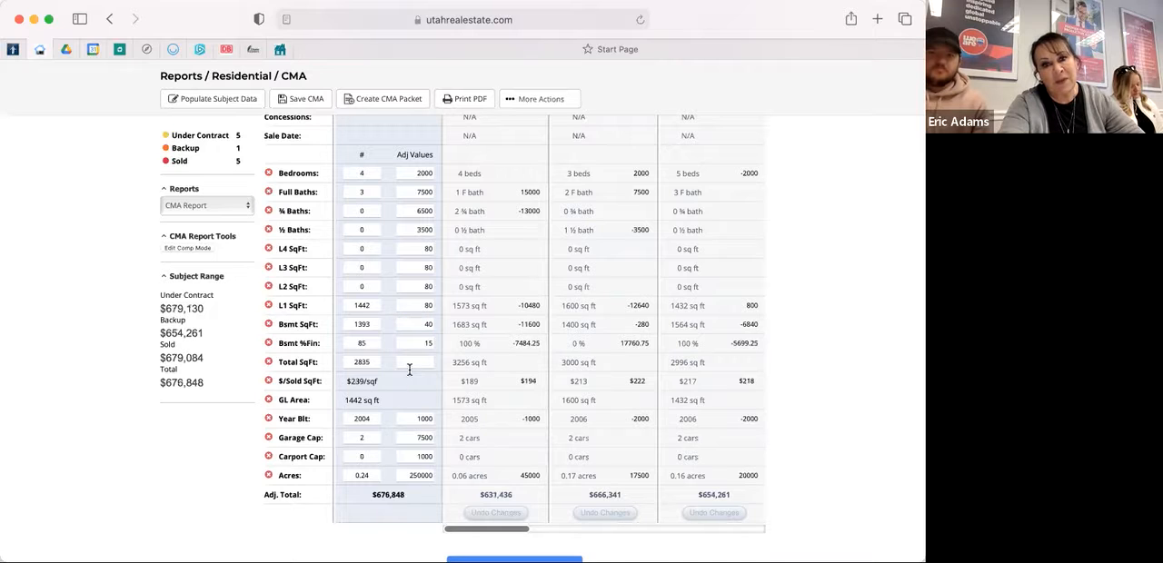
left_click(411, 363)
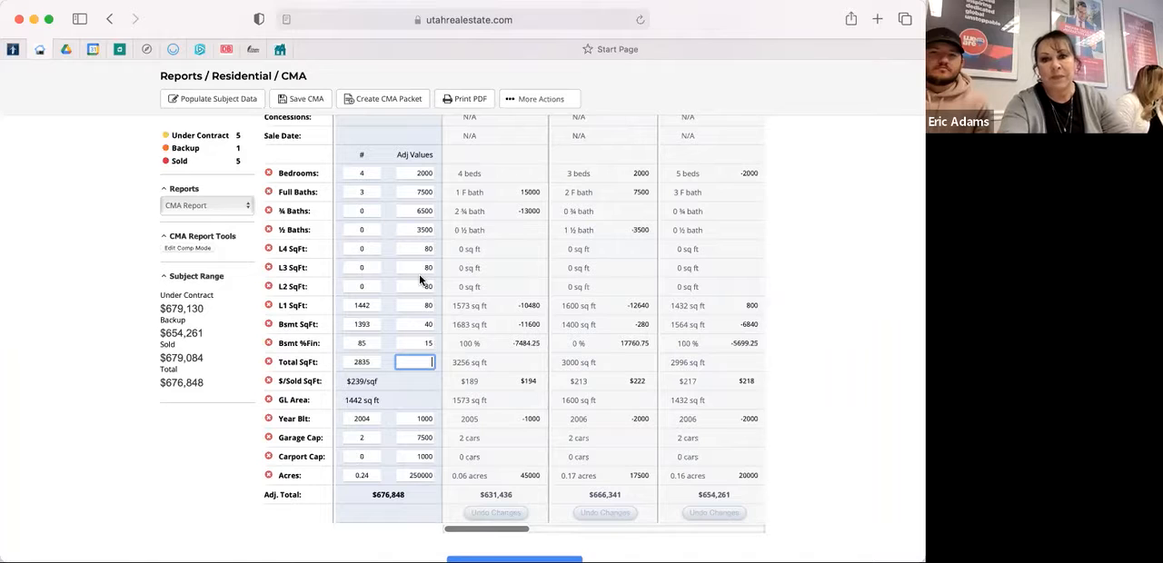
Try an adjustment value of 50 for the finished basement percentage and recalculate the comparables.
left_click(433, 343)
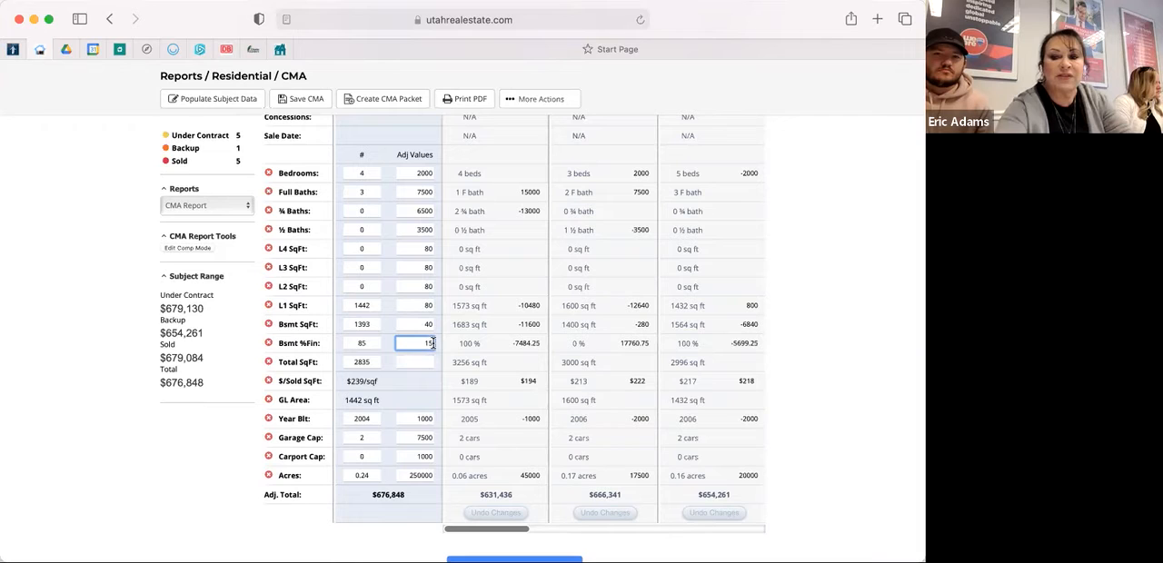
type("50")
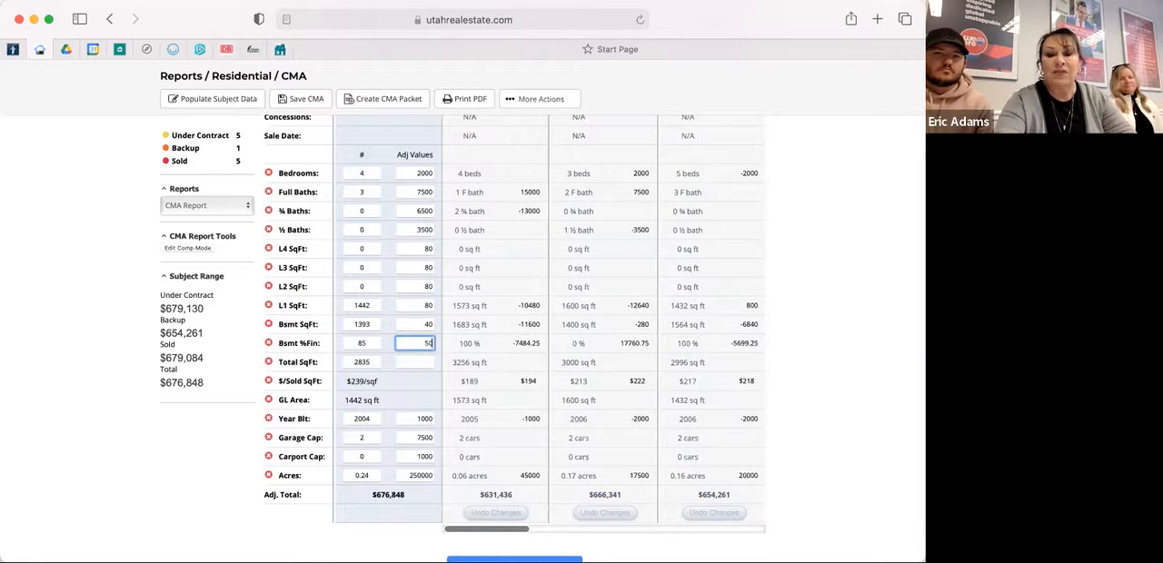
left_click(429, 363)
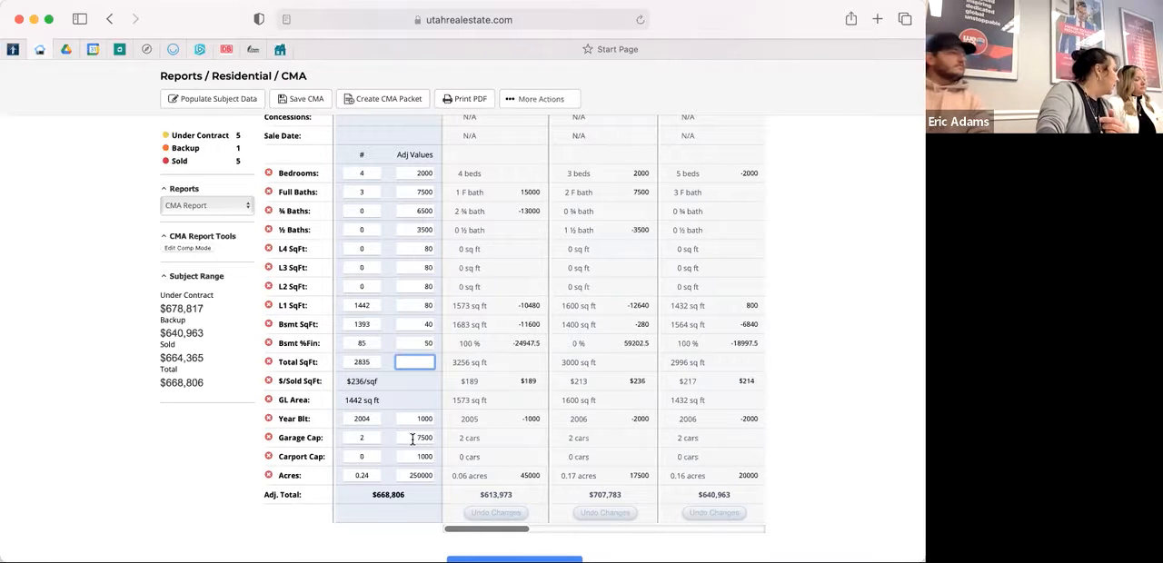
Restore the adjustment value for the finished basement percentage to 15.
left_click(433, 343)
key("BackSpace")
key("BackSpace")
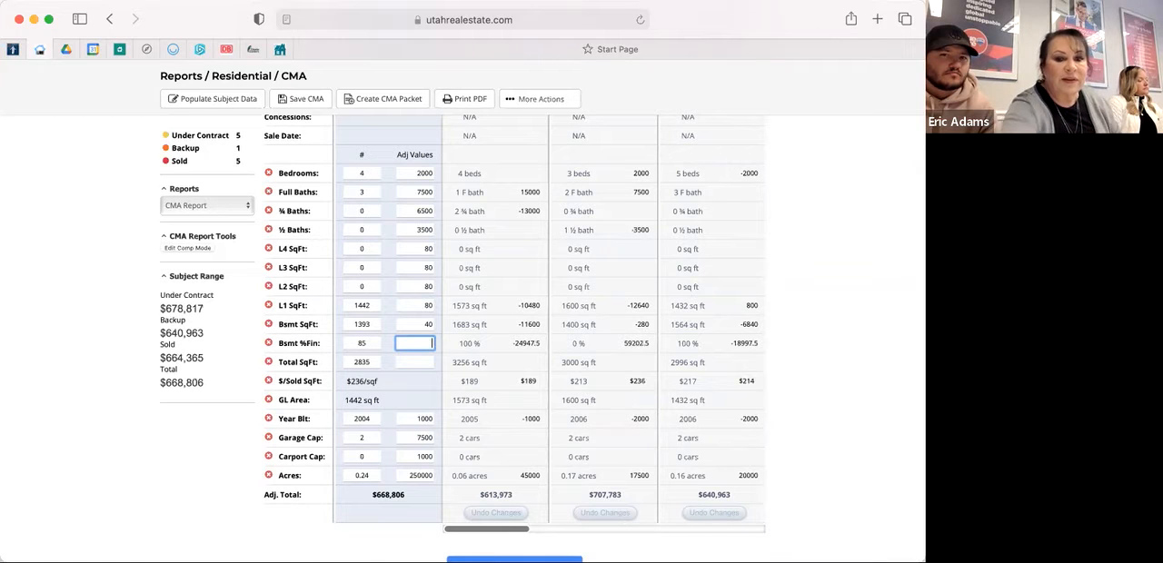
type("15")
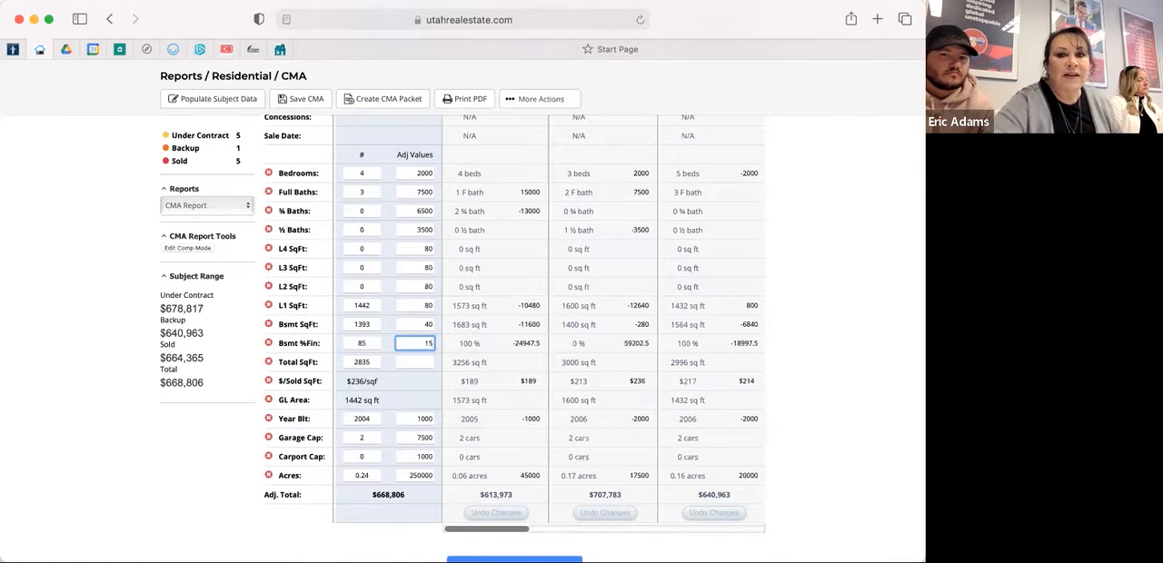
left_click(431, 386)
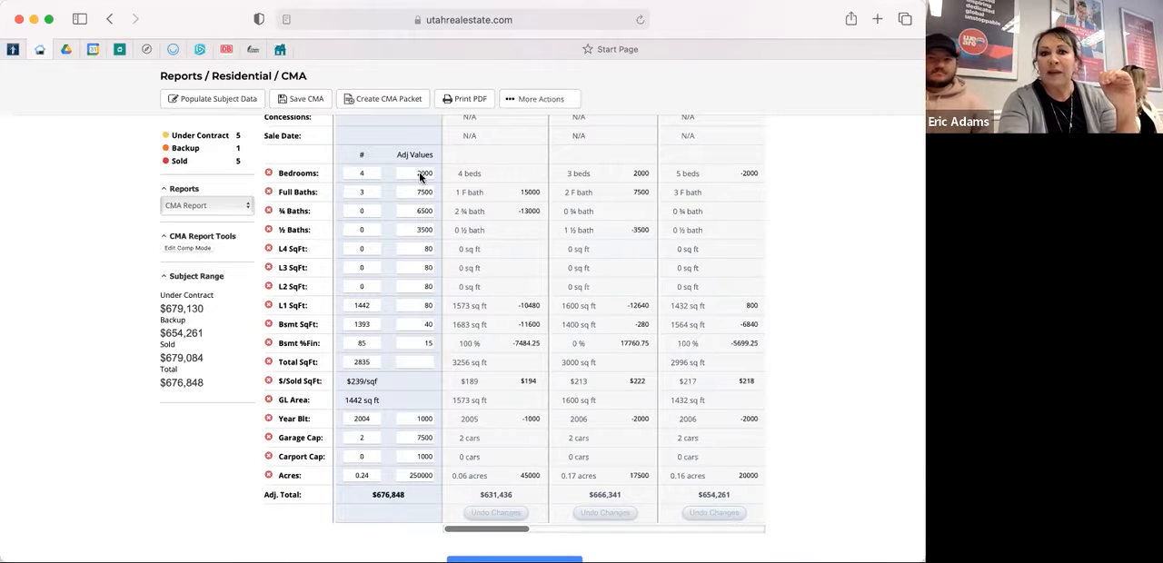
scroll(420, 174, "up", 1)
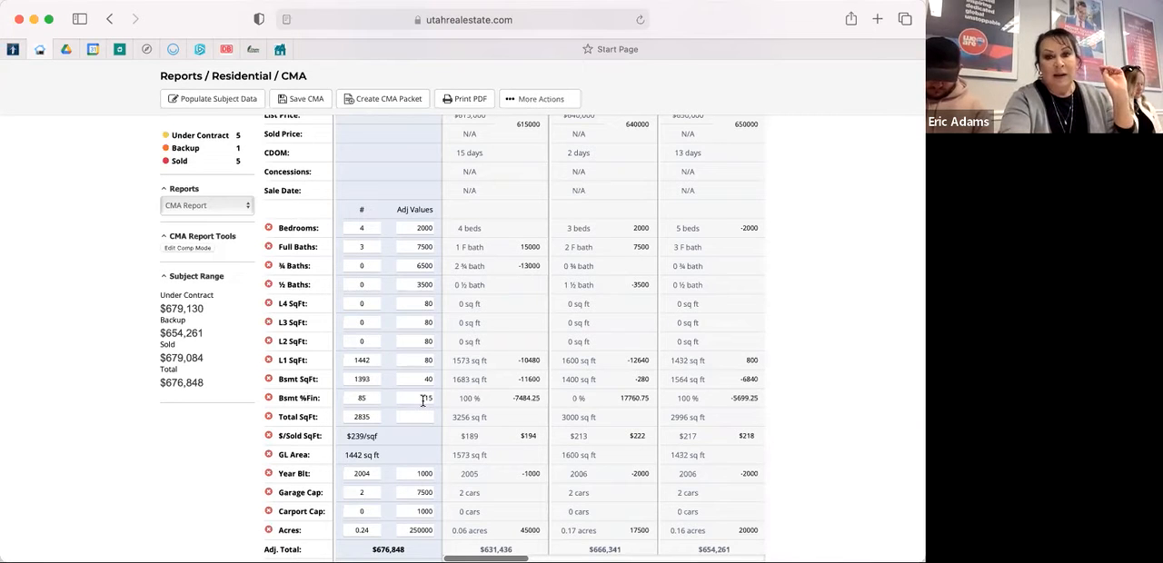
scroll(422, 400, "down", 5)
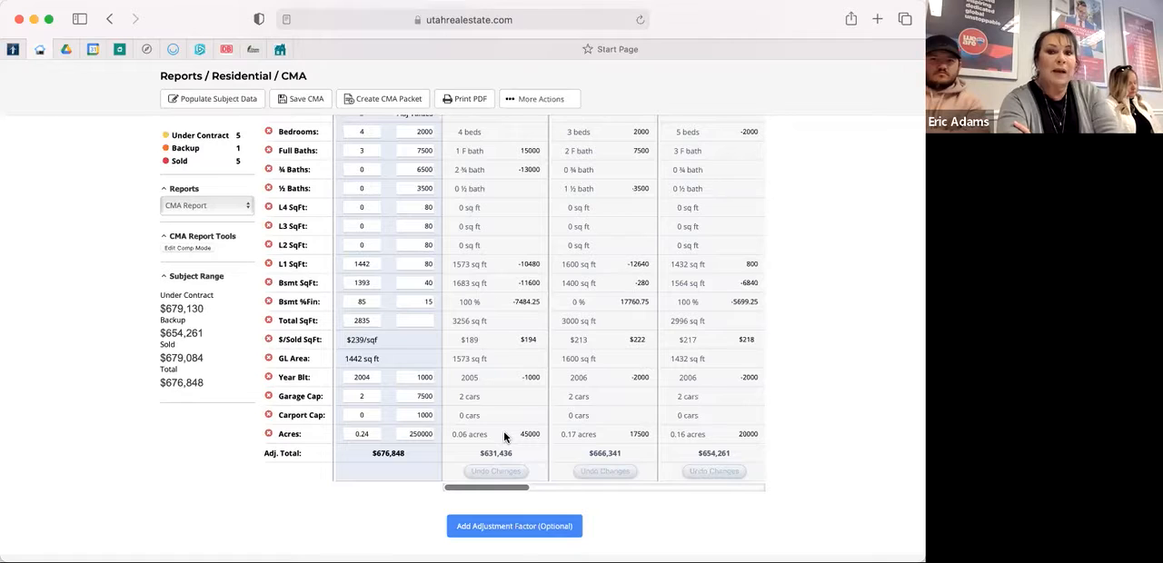
scroll(505, 437, "up", 4)
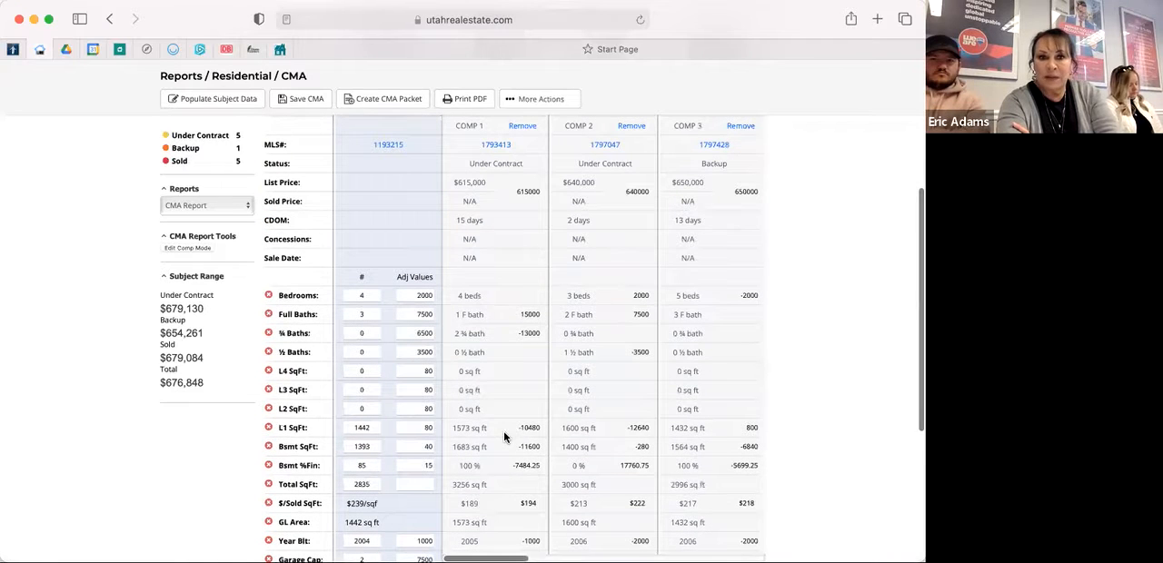
scroll(506, 437, "up", 5)
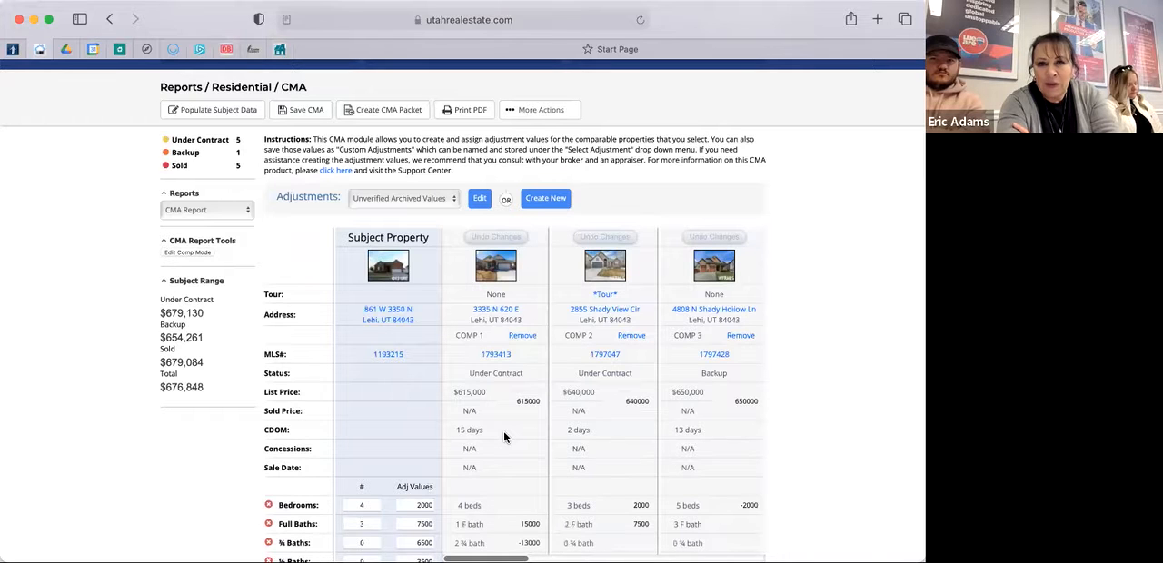
scroll(505, 437, "down", 3)
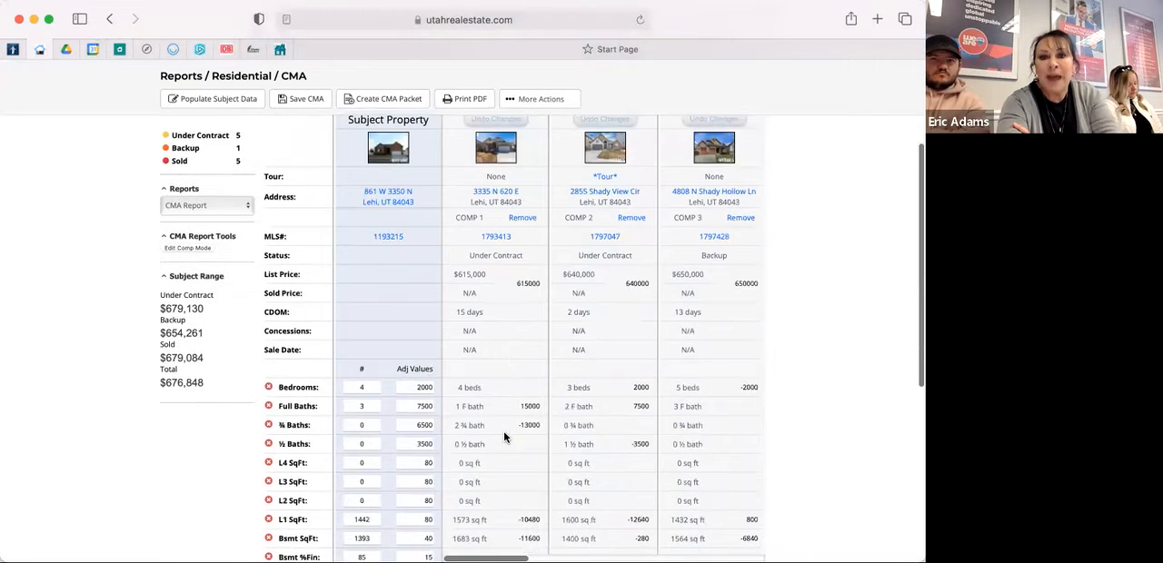
scroll(505, 438, "down", 1)
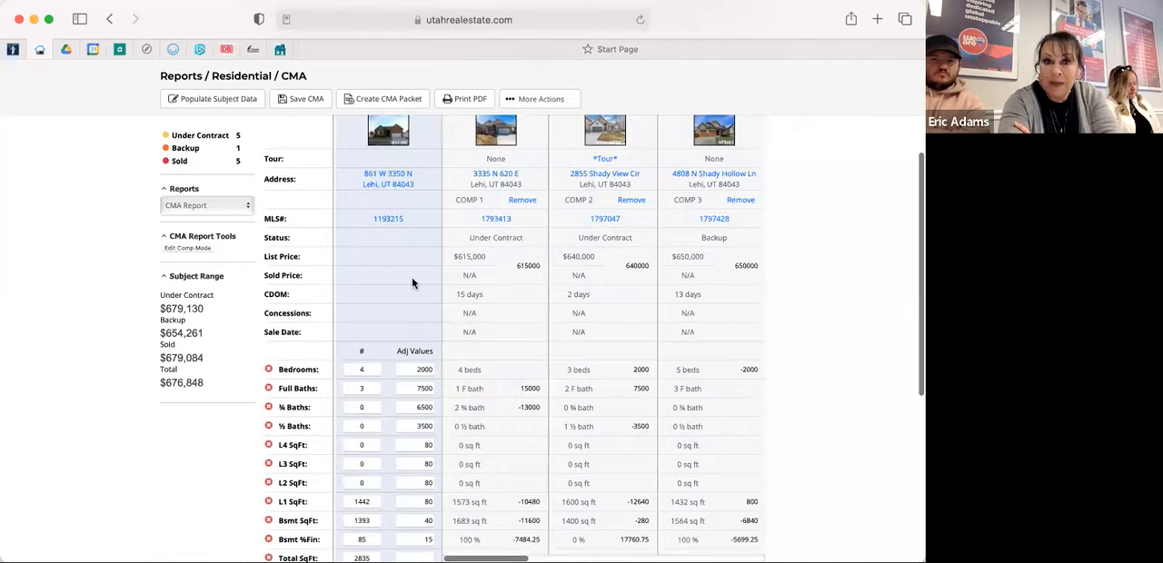
left_click(552, 103)
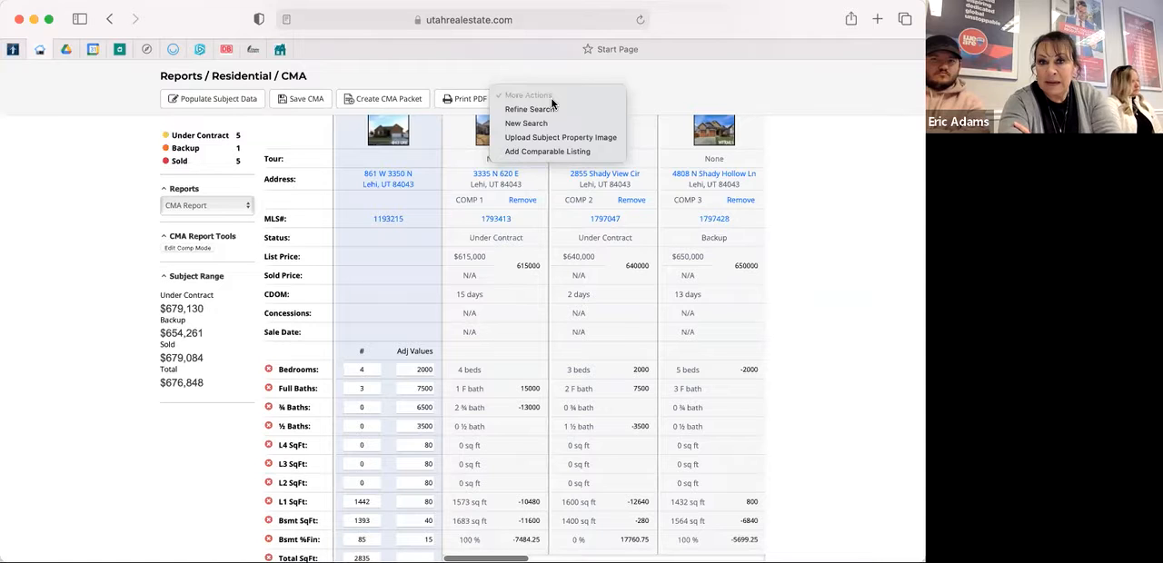
left_click(185, 468)
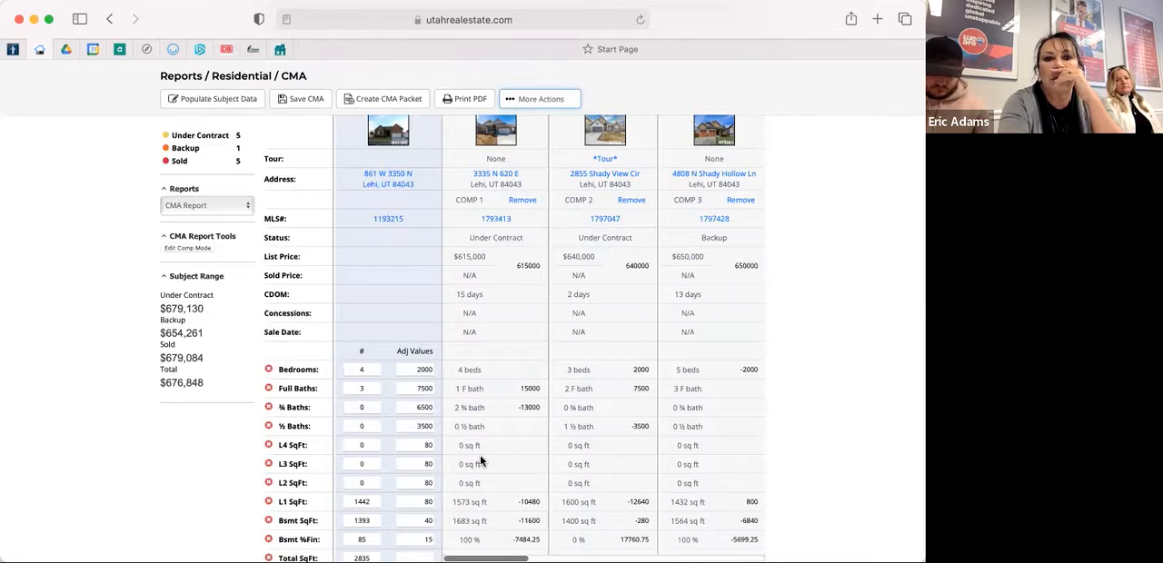
scroll(479, 461, "up", 5)
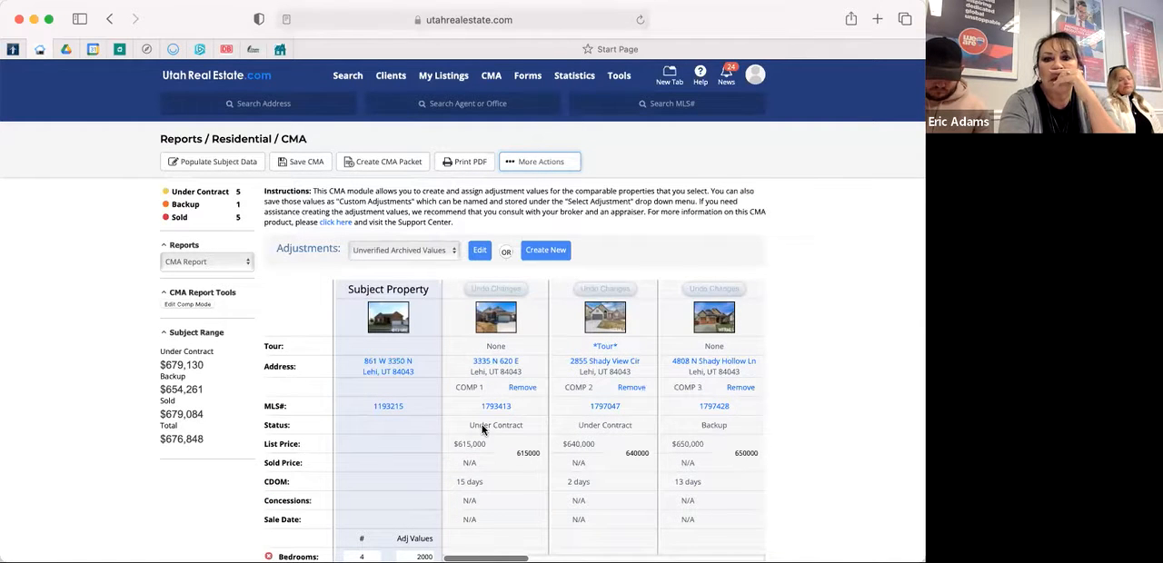
scroll(482, 430, "down", 3)
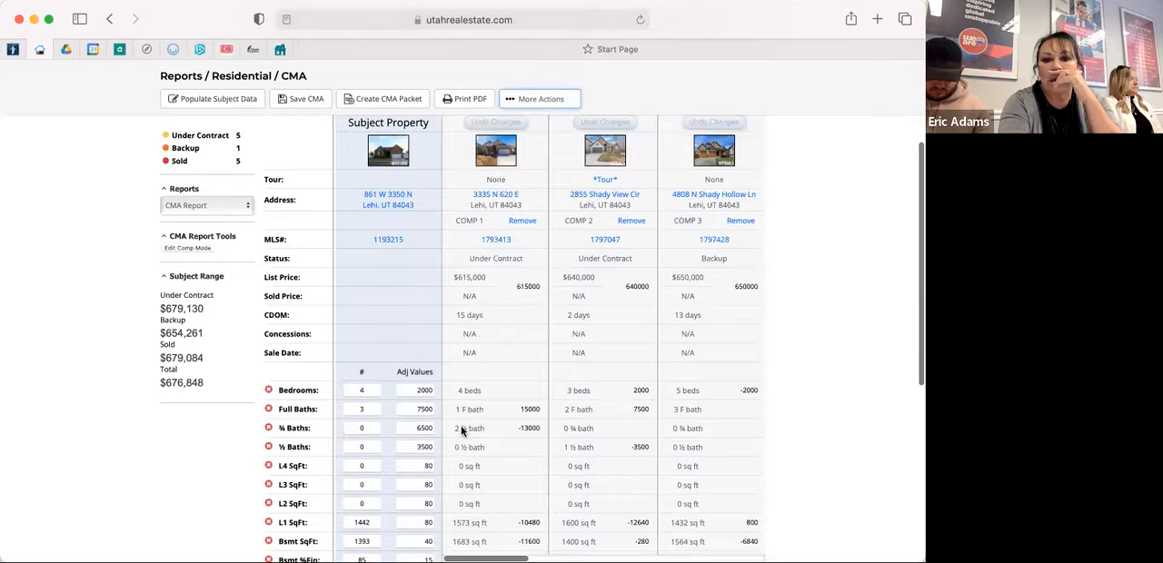
Examine the comparables' editable feature values in comp edit mode, including Comp 1's basement square footage, and leave the mode without changes.
scroll(462, 431, "down", 6)
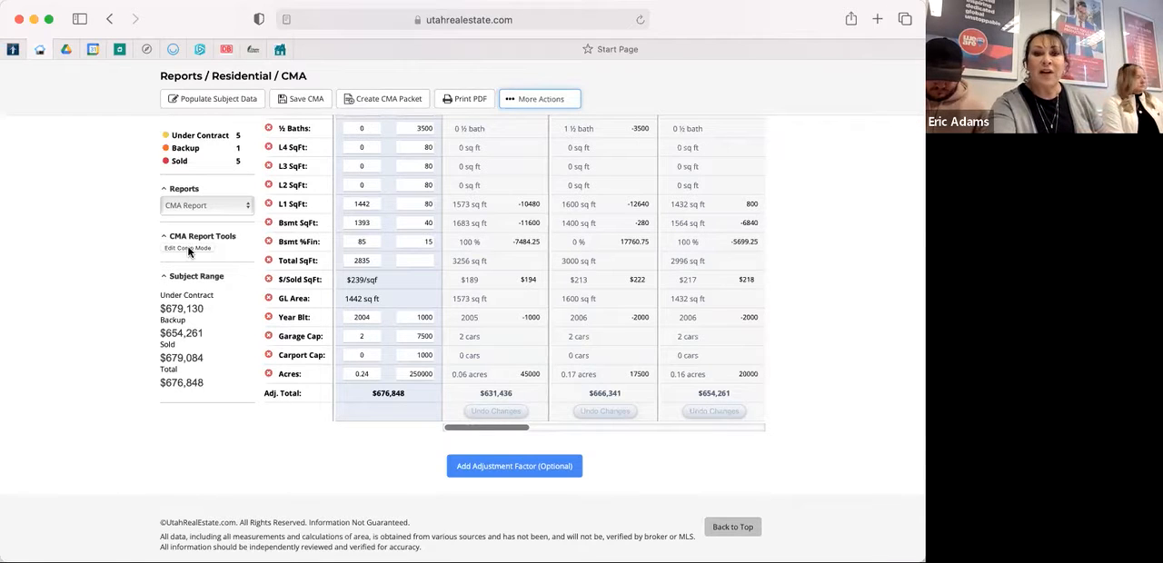
left_click(188, 248)
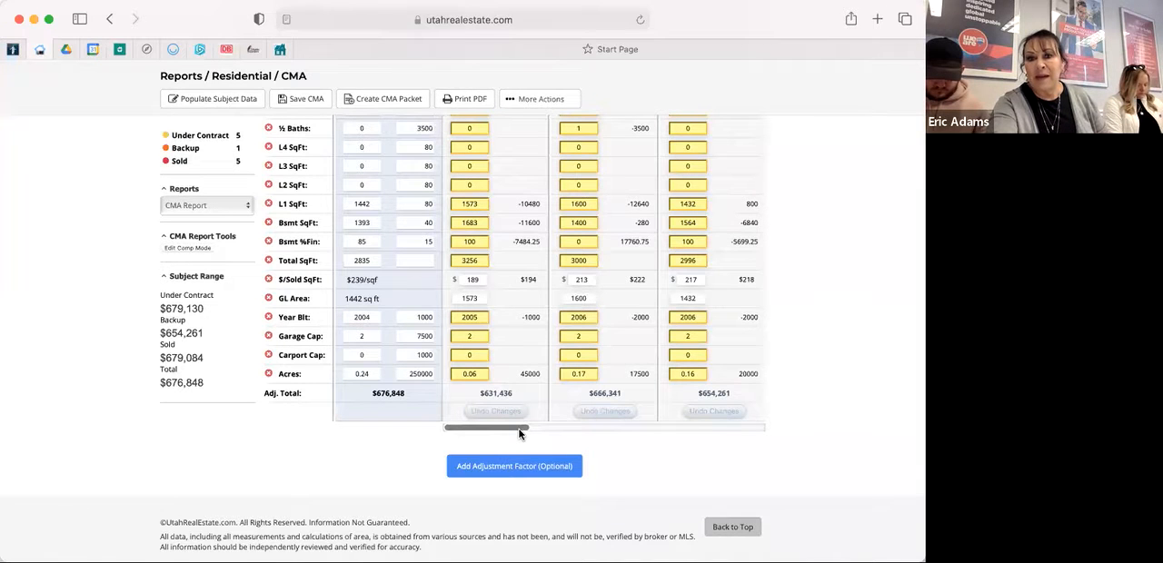
left_click_drag(521, 433, 581, 426)
left_click_drag(659, 425, 486, 423)
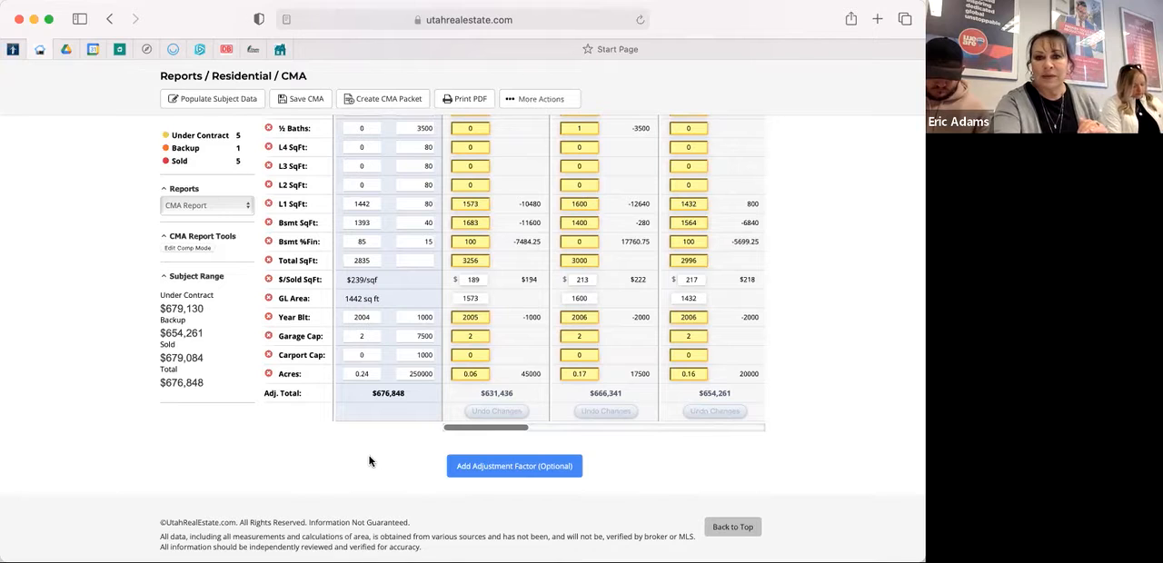
left_click(479, 222)
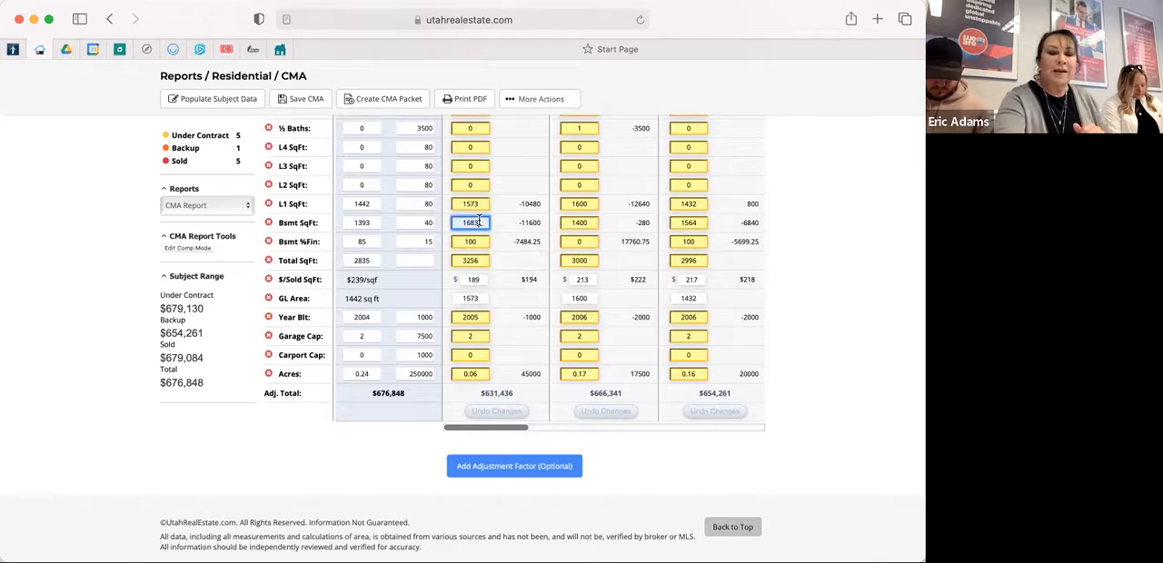
left_click(192, 250)
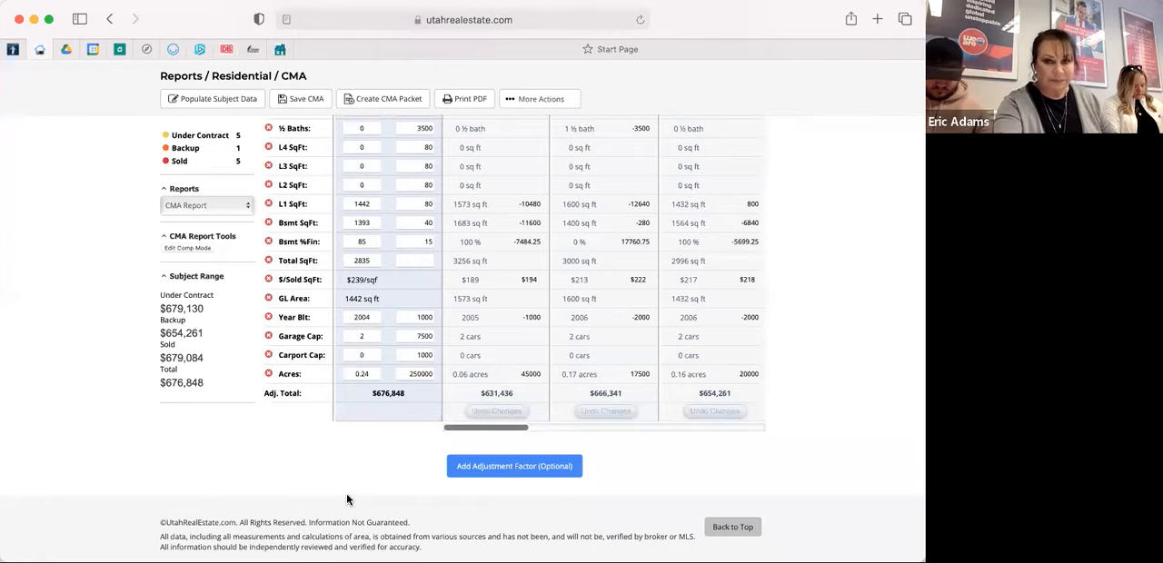
Review the available optional adjustment factors and add Condition to the CMA report.
left_click(502, 469)
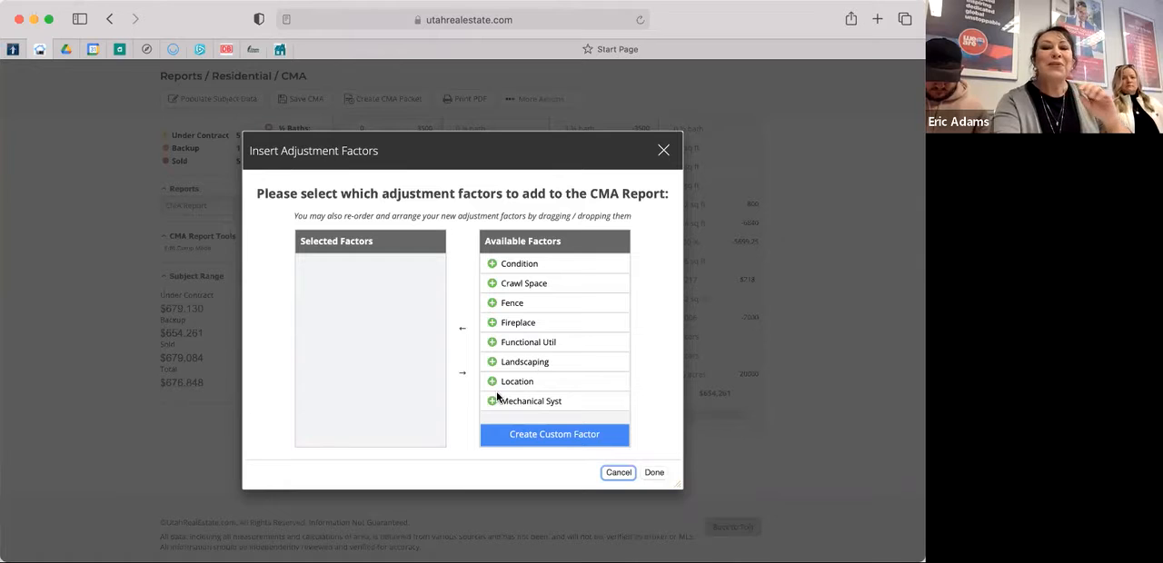
left_click(563, 438)
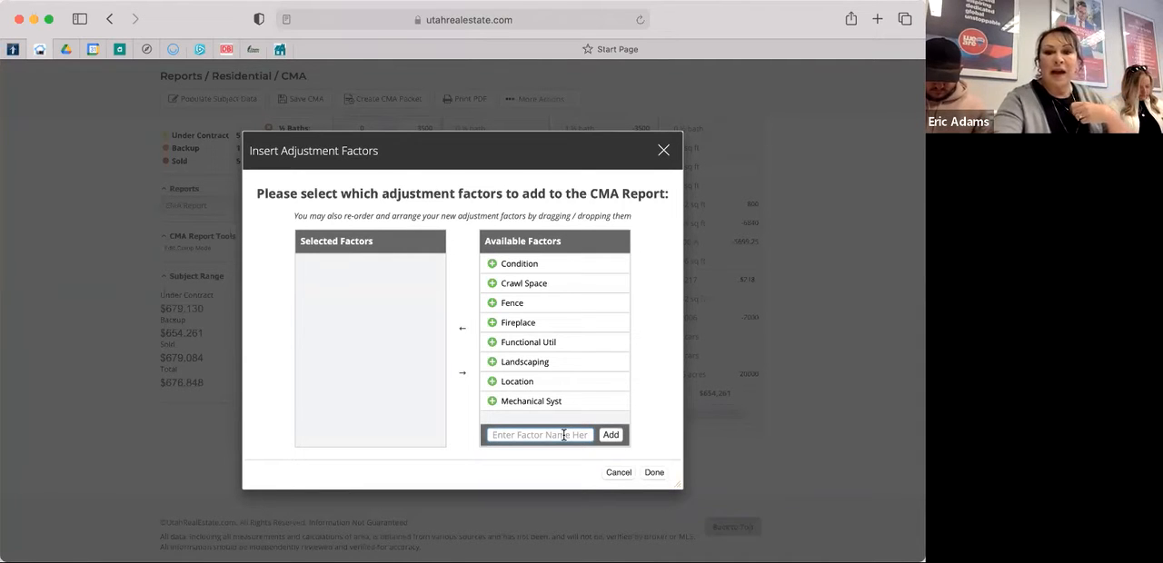
scroll(571, 309, "down", 2)
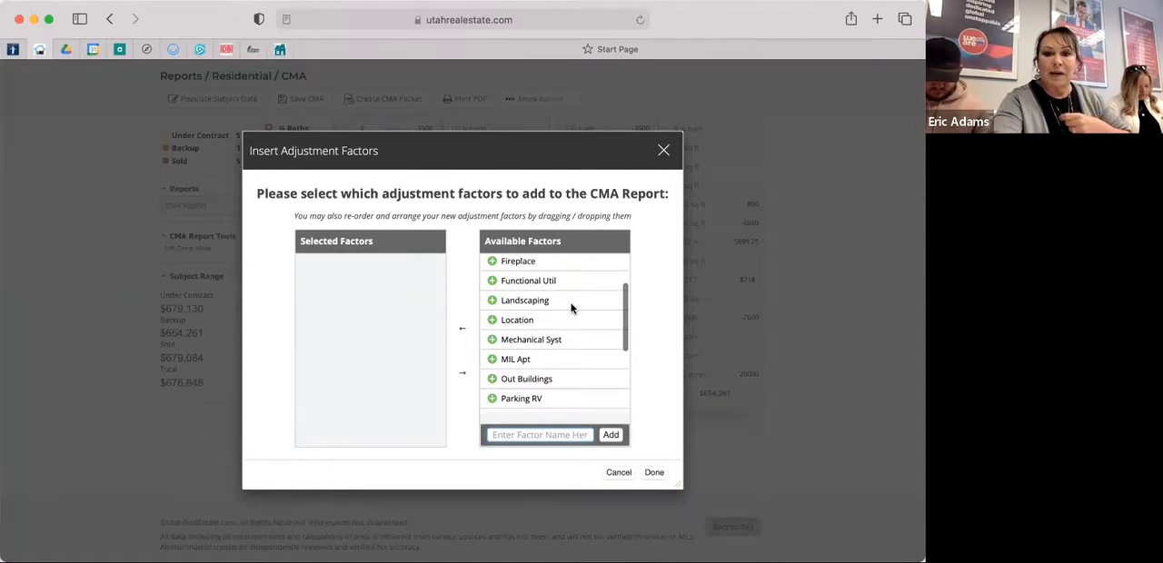
scroll(571, 309, "down", 2)
scroll(571, 309, "down", 2)
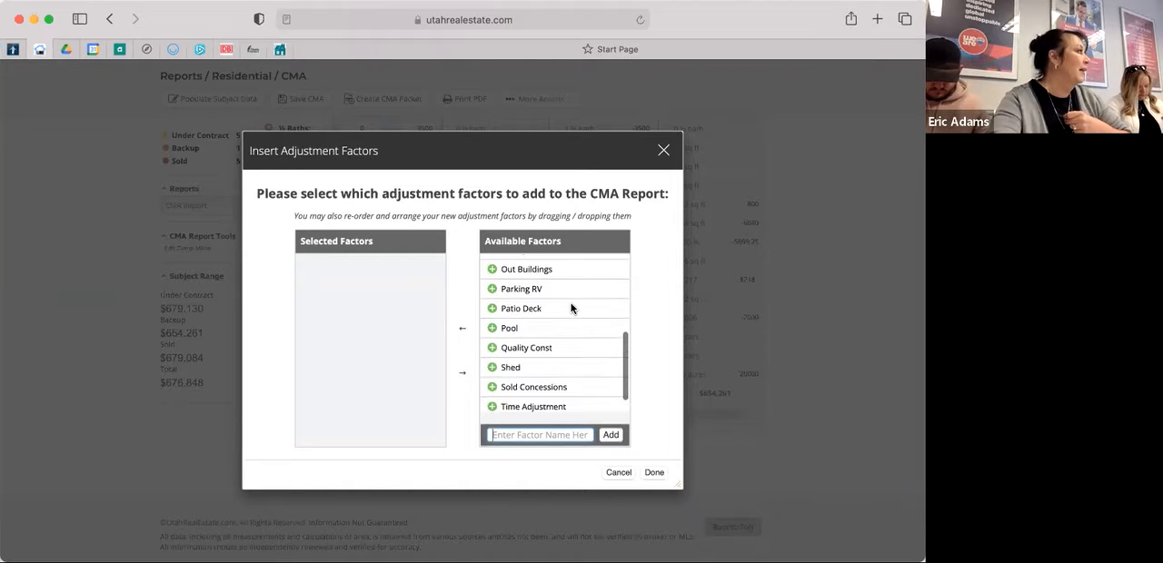
scroll(571, 309, "down", 1)
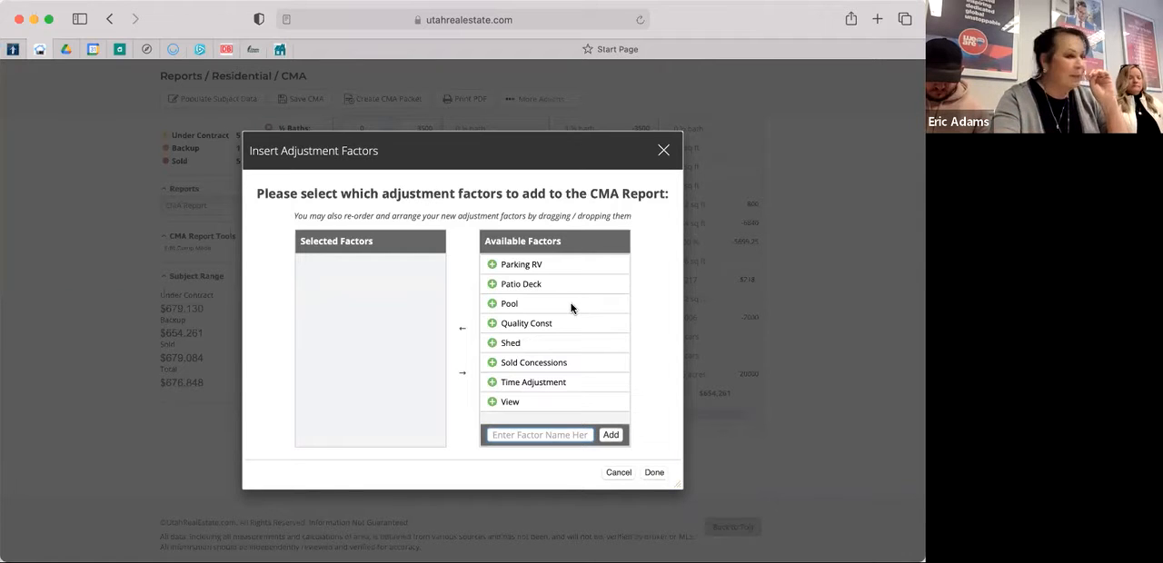
scroll(571, 308, "down", 1)
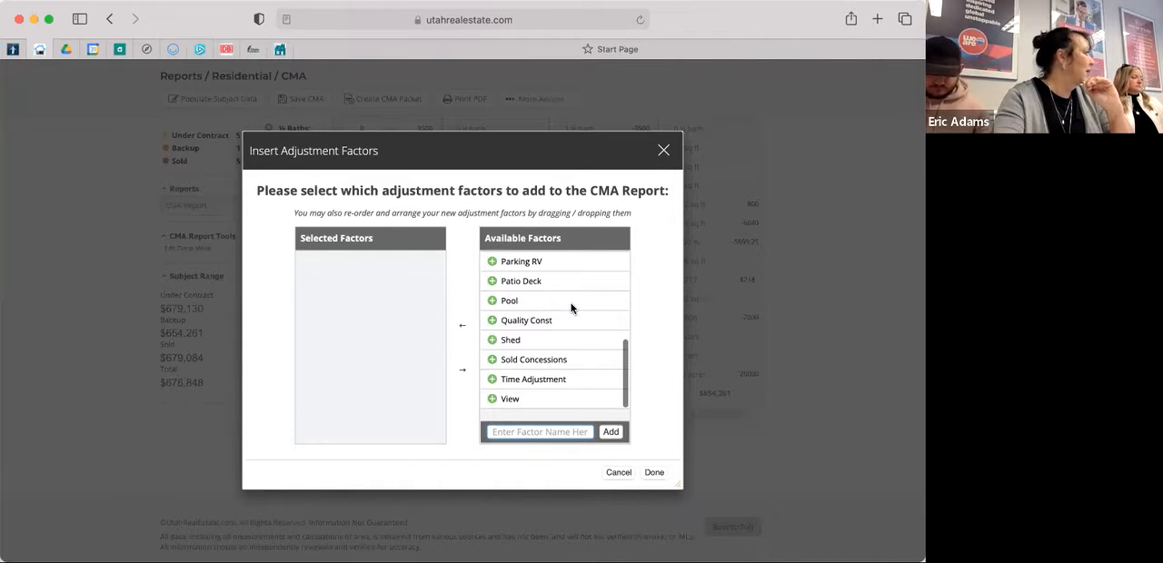
scroll(570, 308, "up", 5)
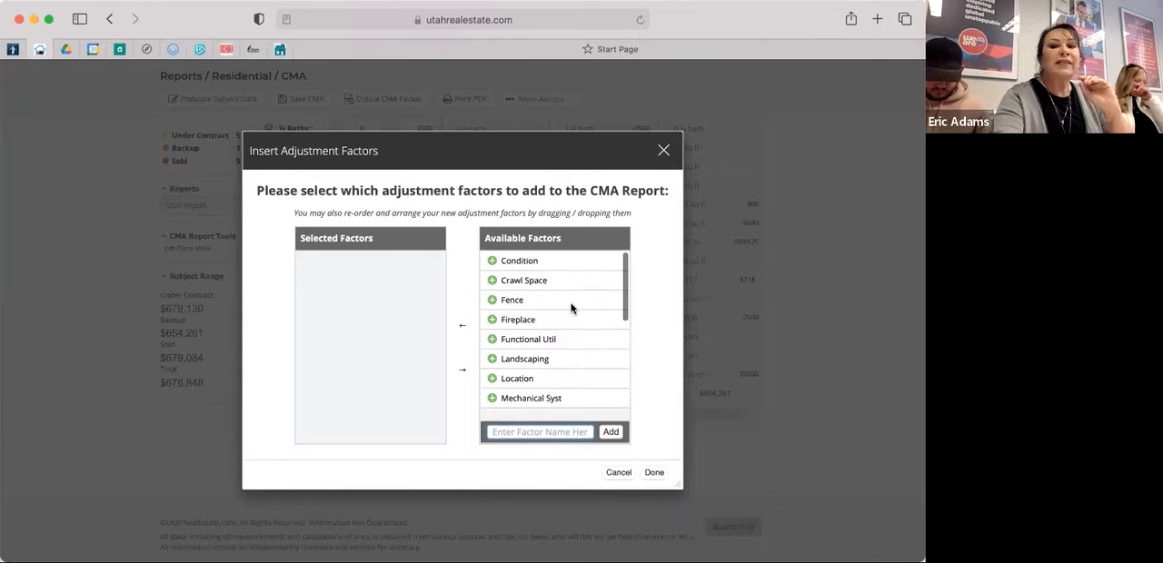
scroll(571, 309, "up", 1)
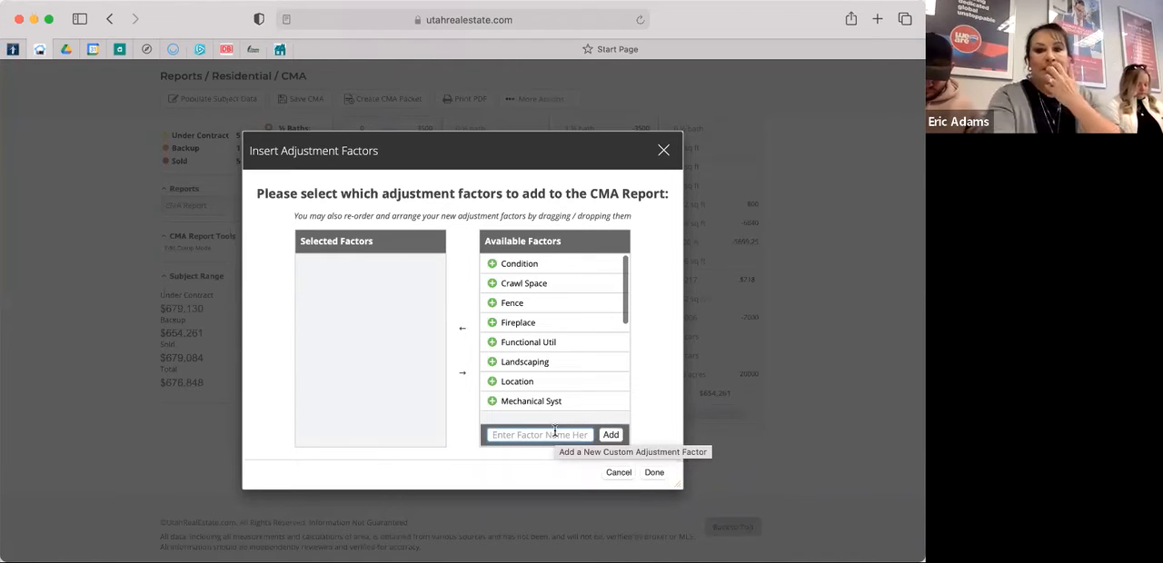
left_click(612, 437)
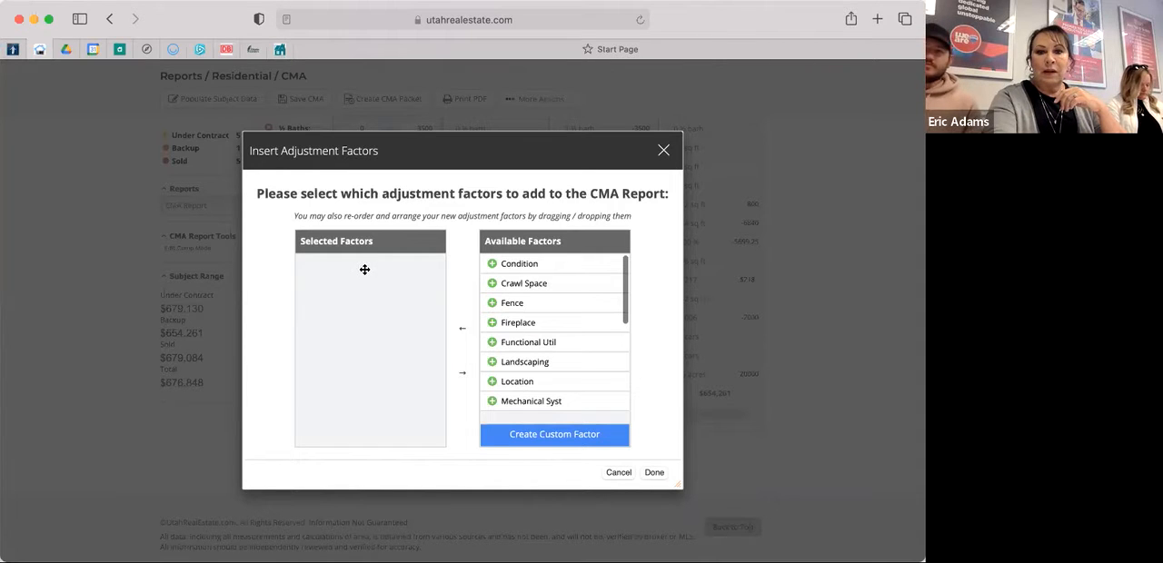
left_click(490, 265)
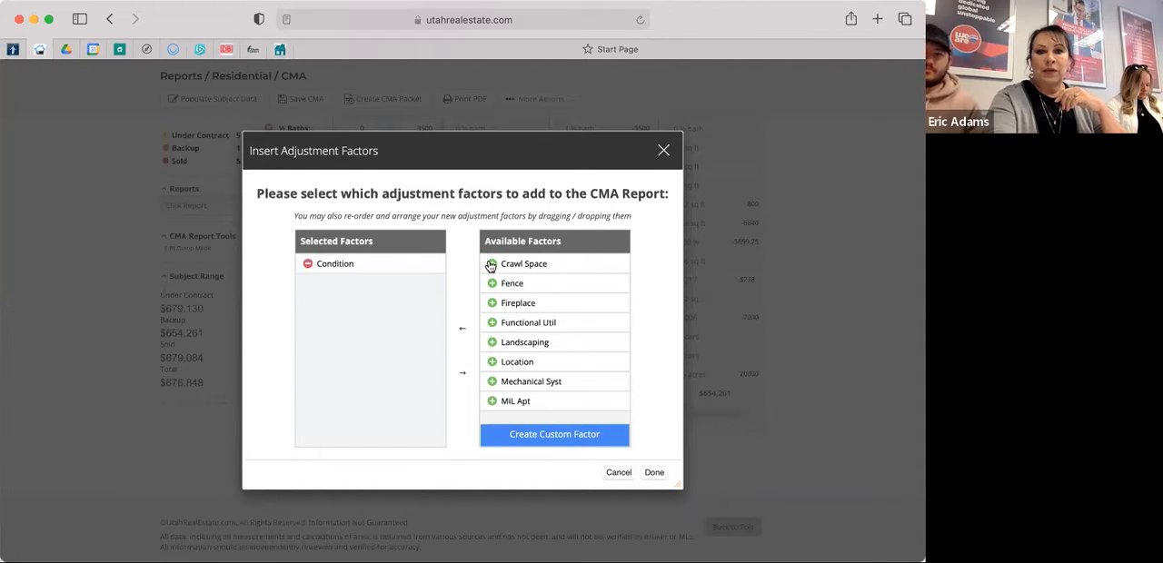
left_click(653, 474)
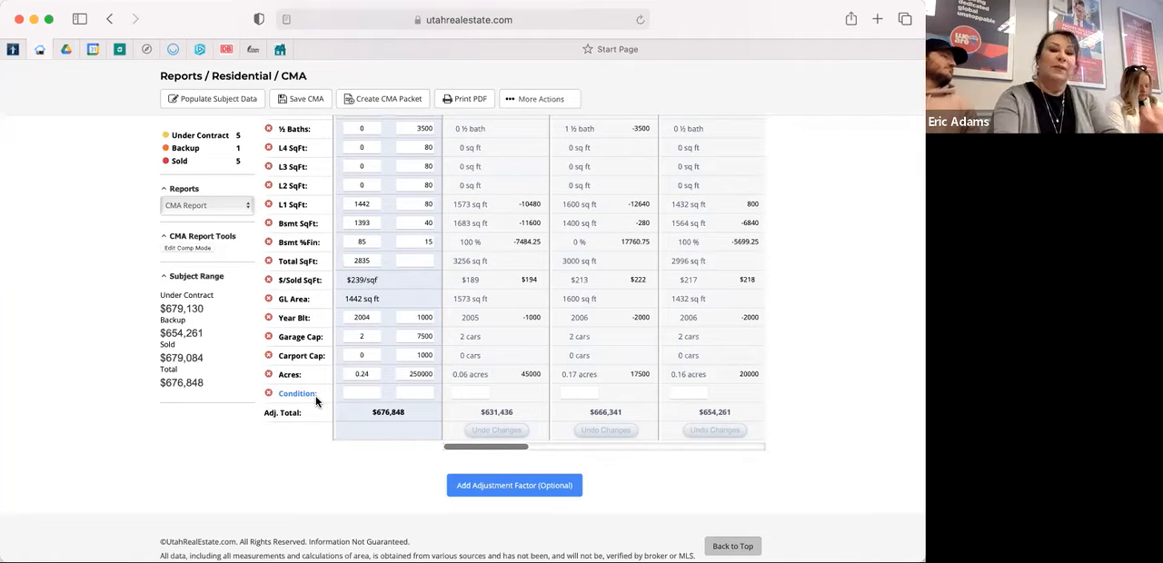
Set the subject property's condition rating to 4 with an adjustment value of 30000.
left_click(368, 393)
type("4")
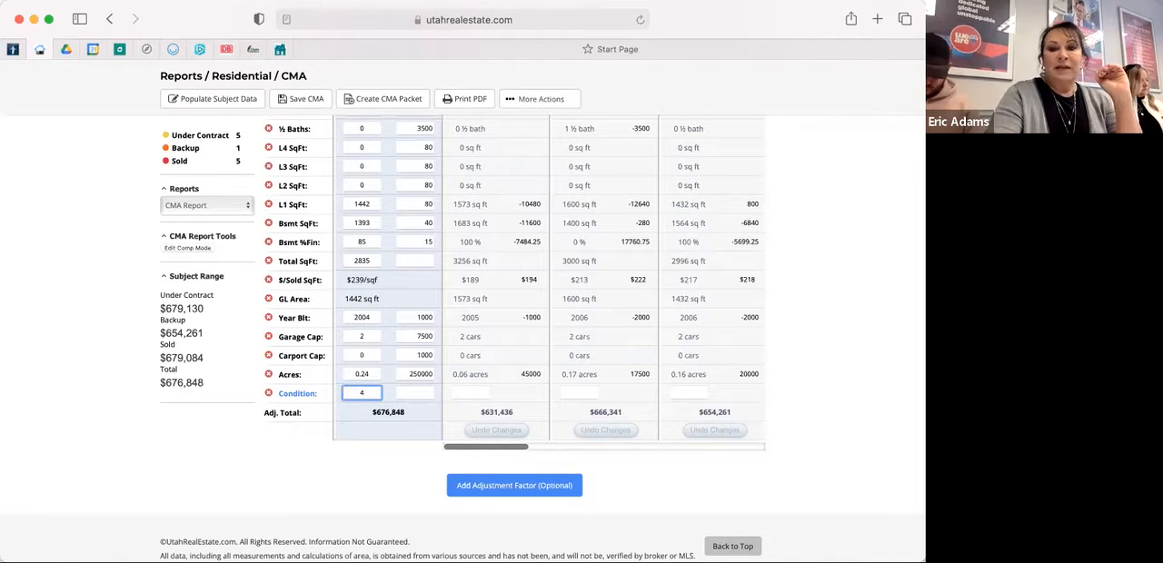
left_click(406, 395)
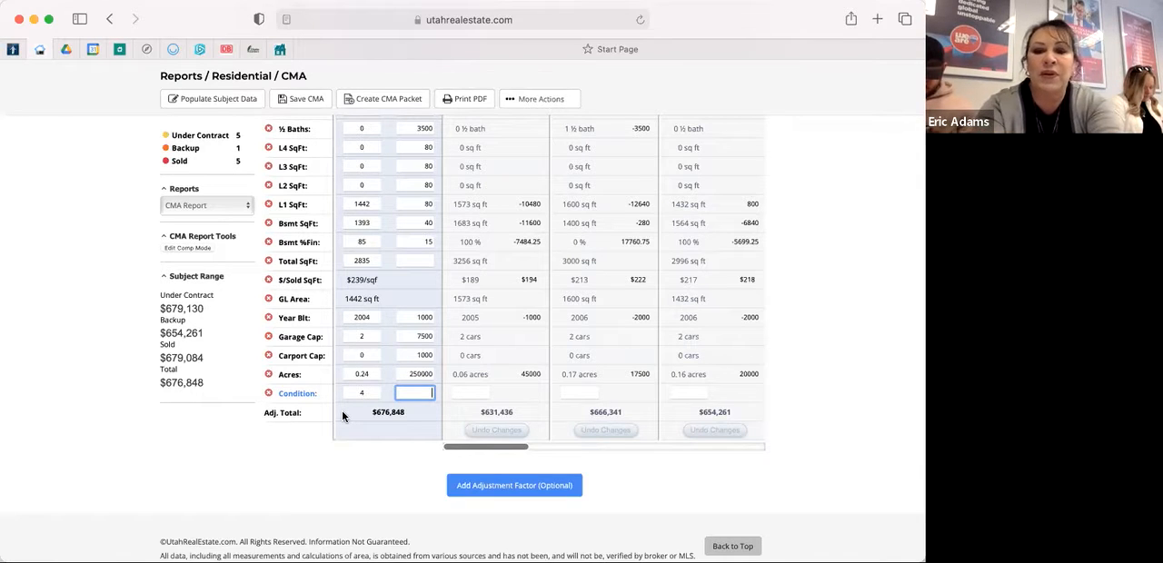
type("30000")
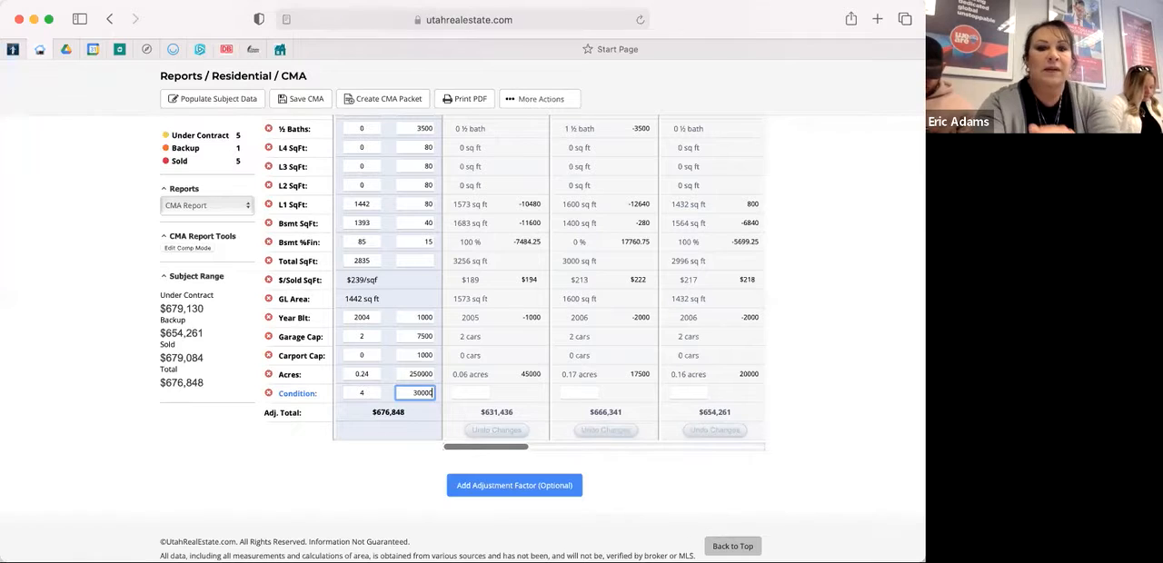
left_click(461, 398)
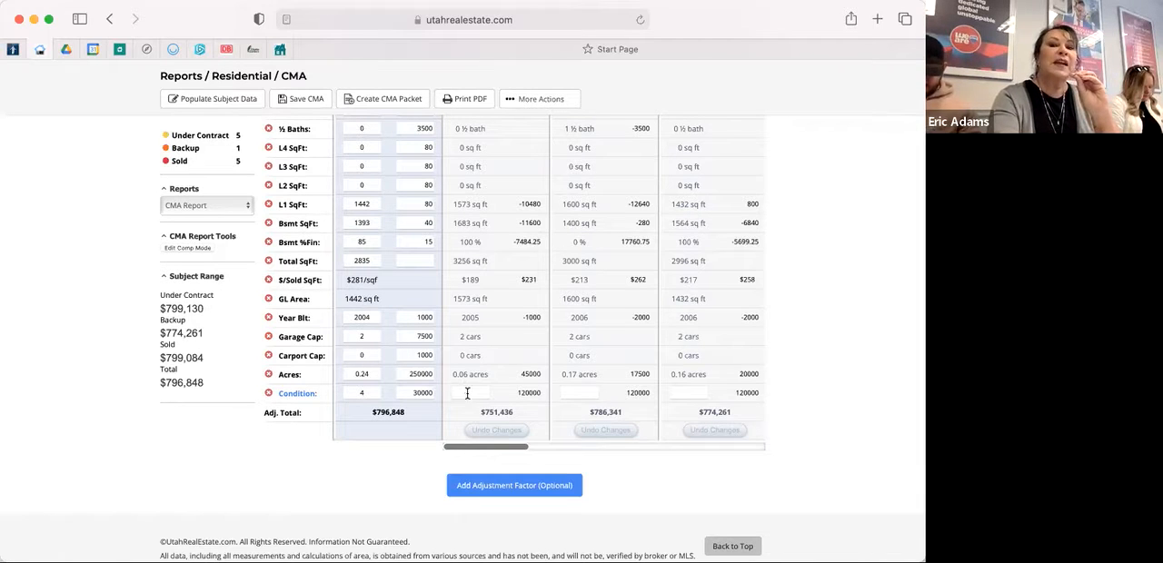
Set the condition rating of Comp 1 to 3 and recalculate its adjustment.
left_click(467, 392)
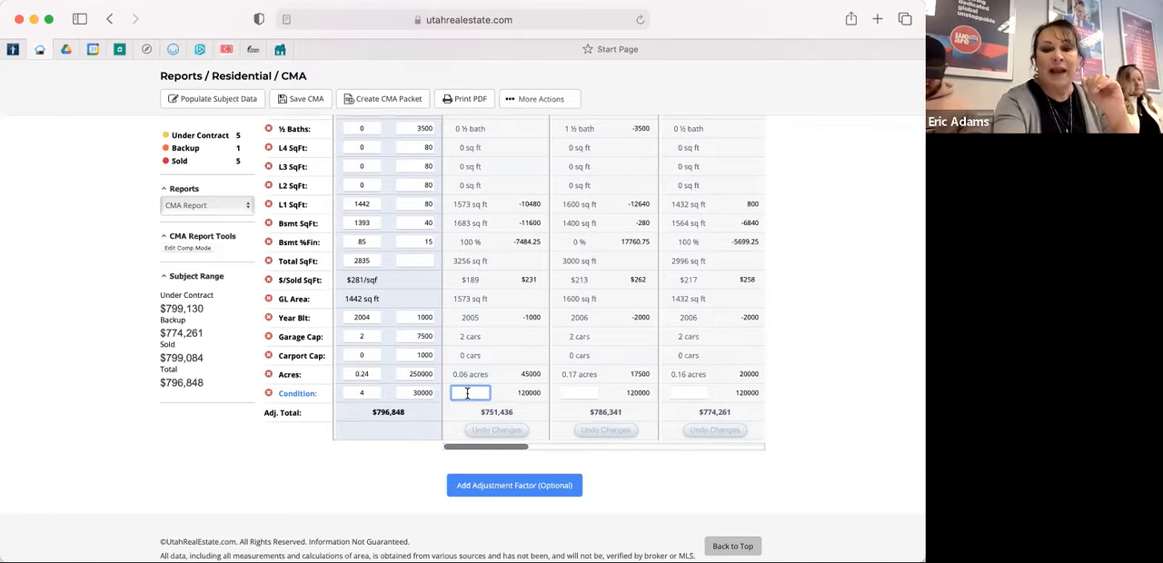
type("3")
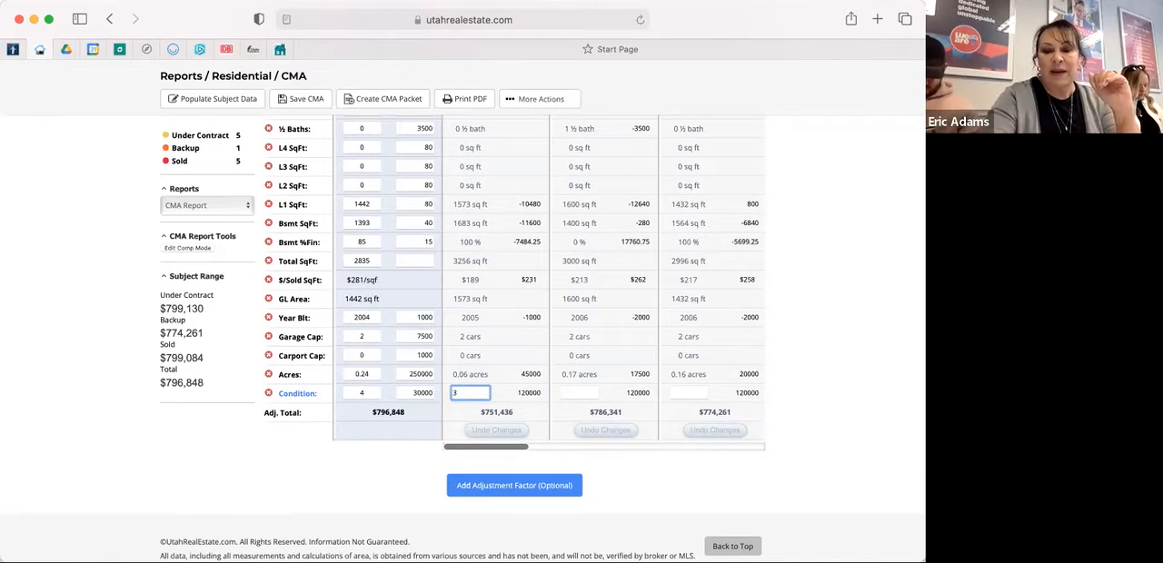
left_click(548, 419)
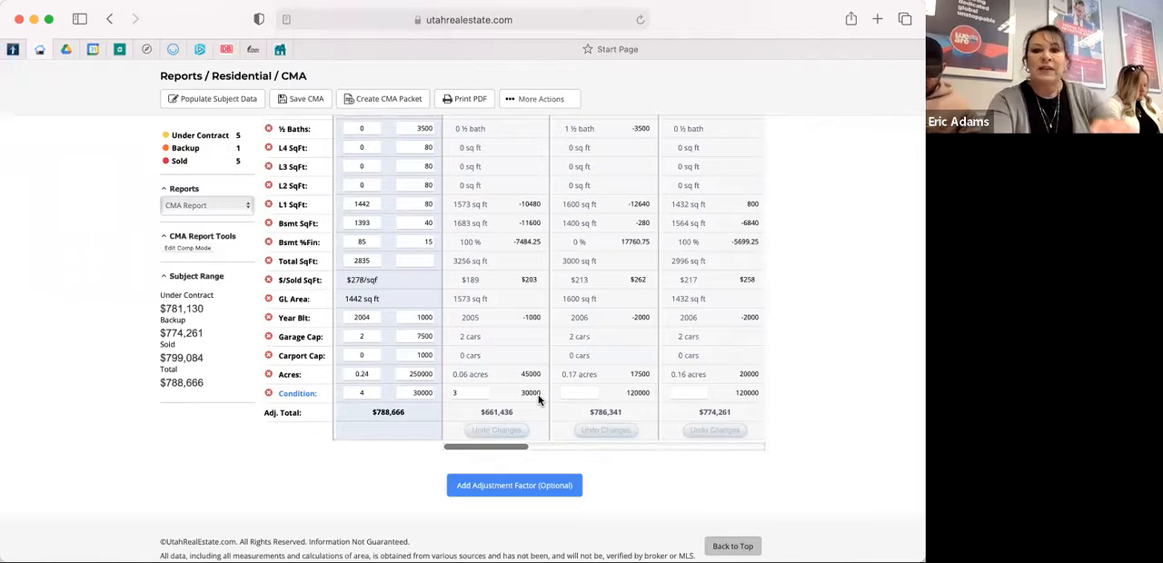
Set the condition ratings of Comp 2 and Comp 3 to 4 and recalculate the totals.
left_click(565, 393)
type("4")
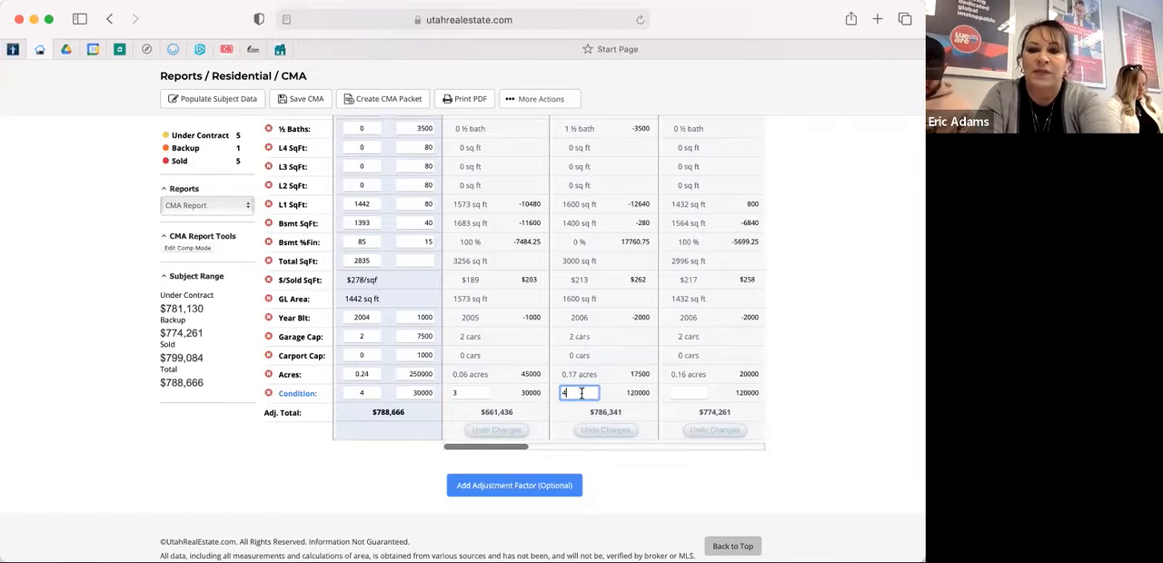
left_click(684, 393)
type("4")
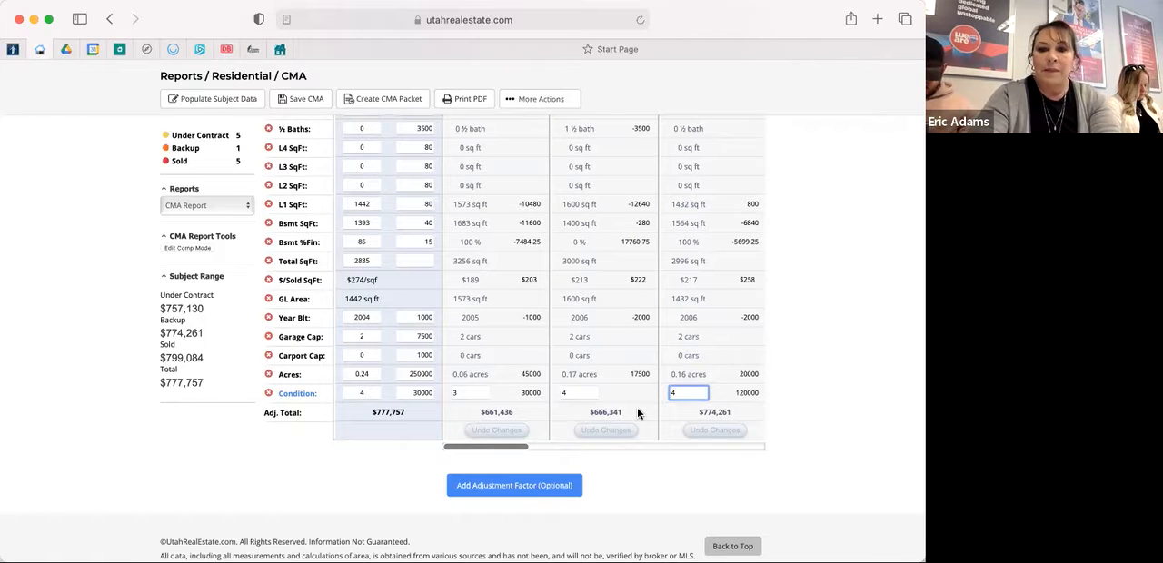
left_click(208, 415)
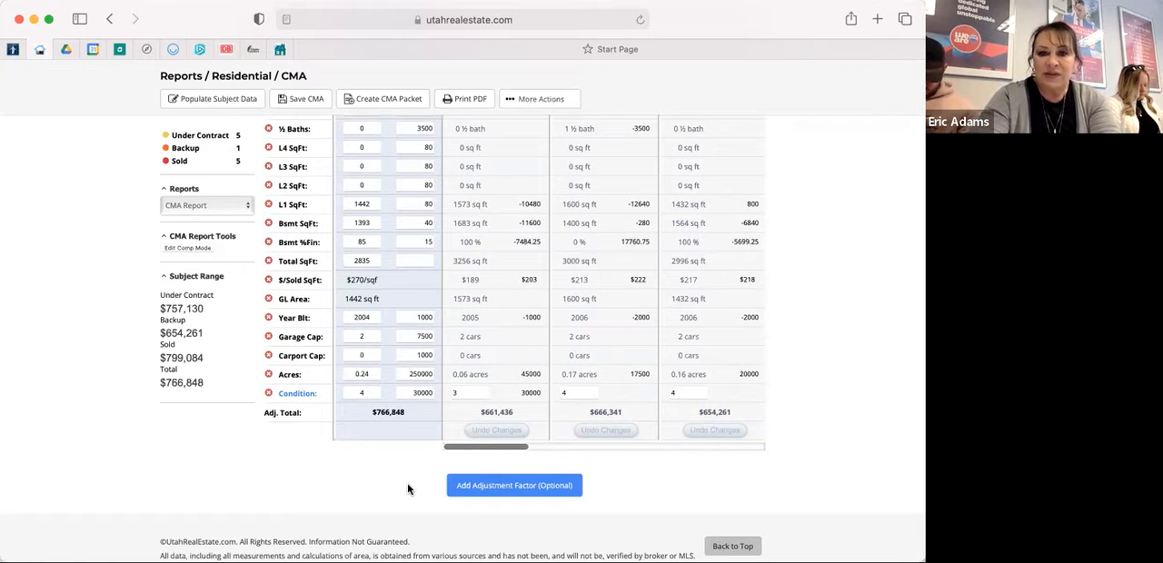
Set the condition rating of Comp 4 to 4 and Comp 5 to 5, and recalculate their adjustments.
left_click_drag(473, 452, 546, 452)
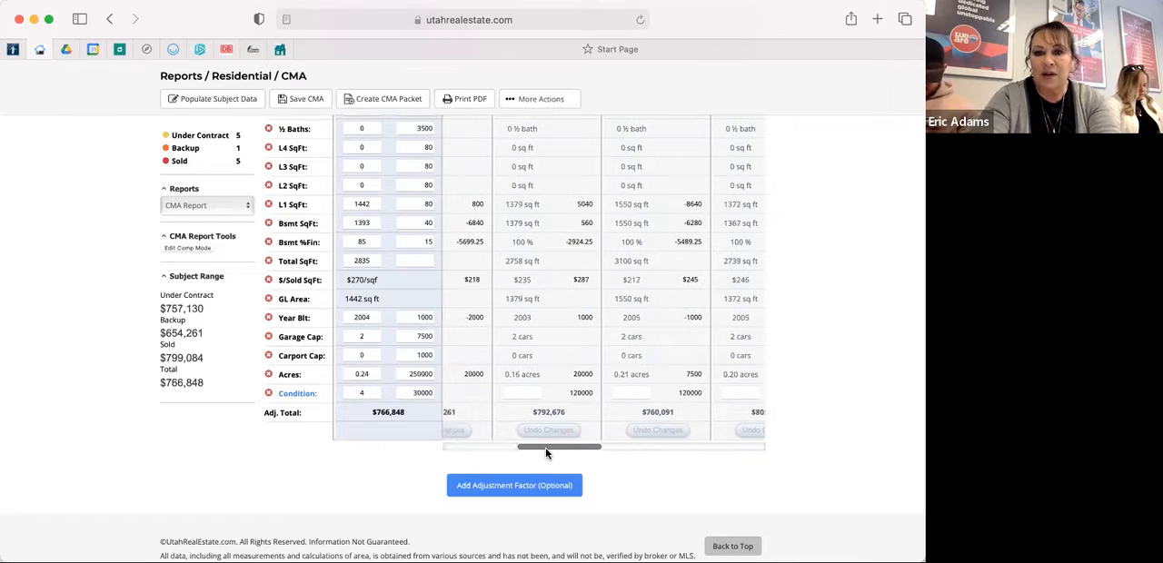
left_click(510, 393)
type("4")
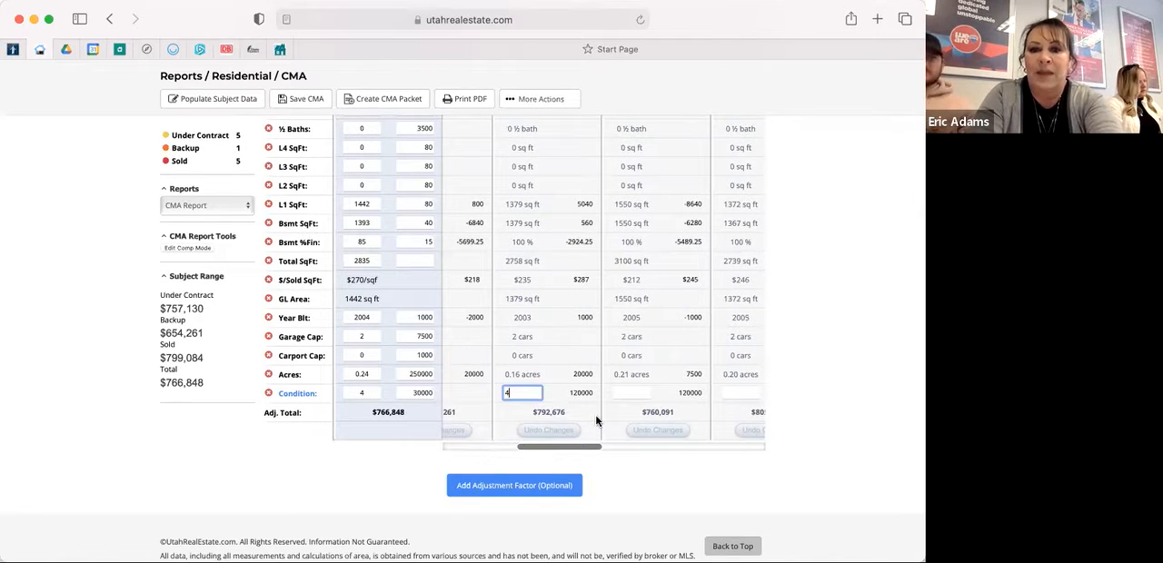
left_click(627, 395)
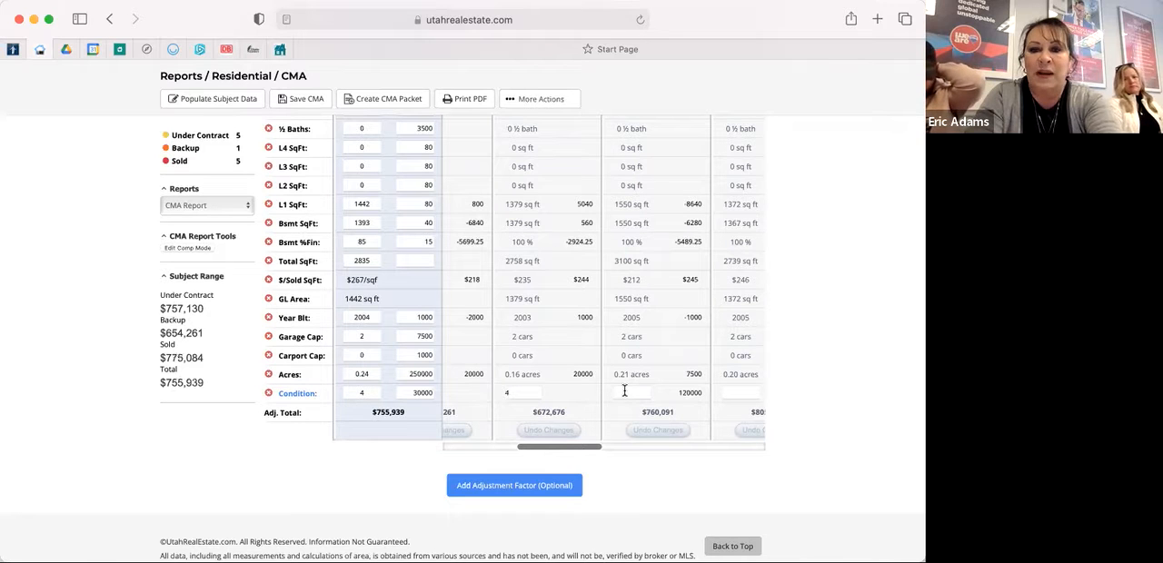
left_click(625, 393)
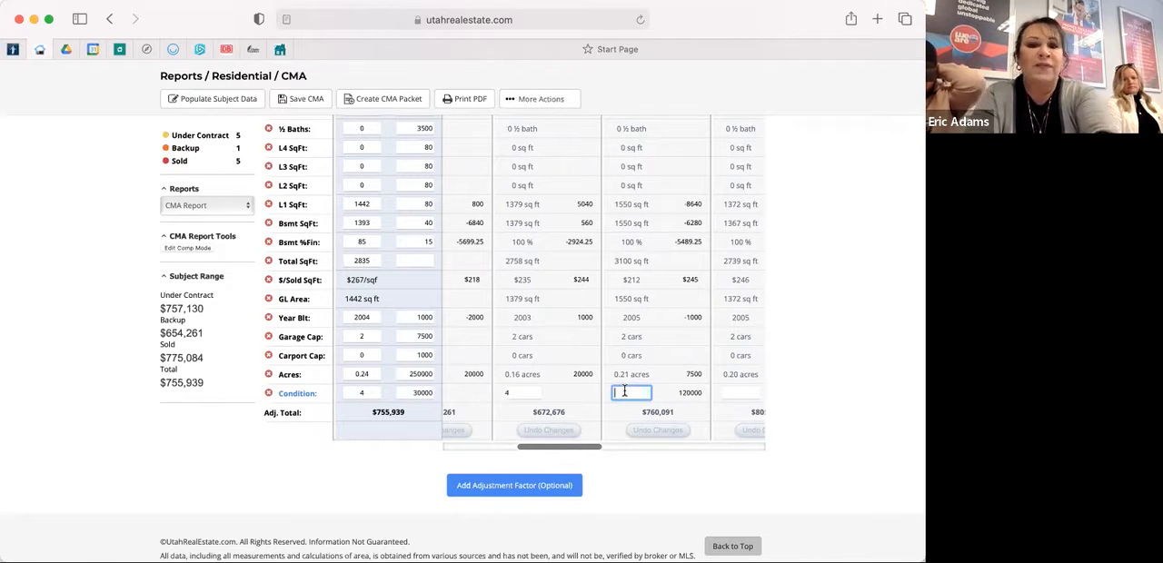
type("5")
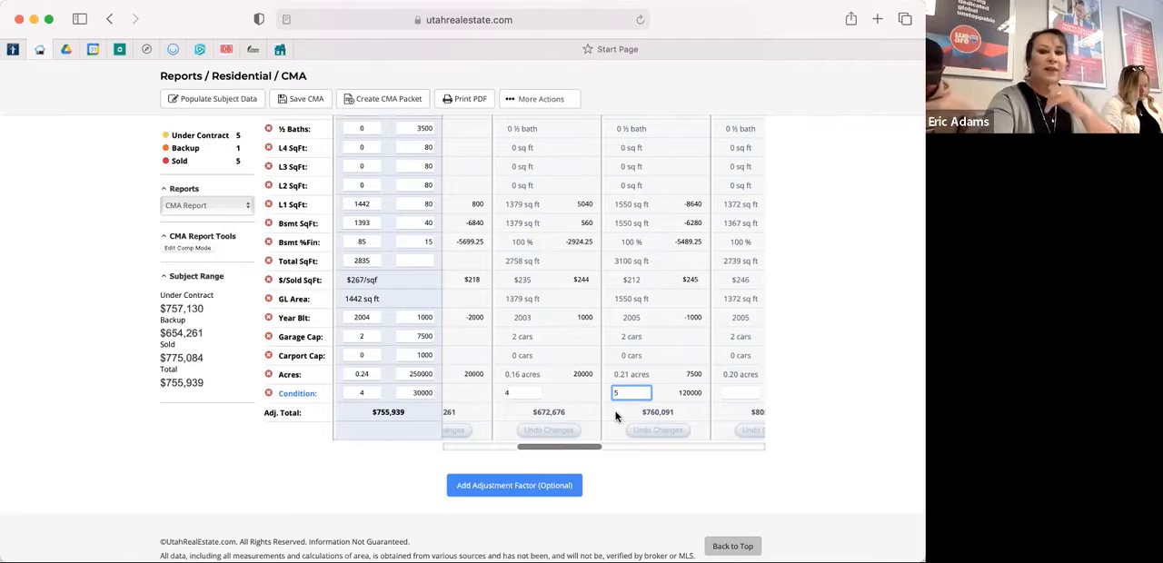
left_click(615, 416)
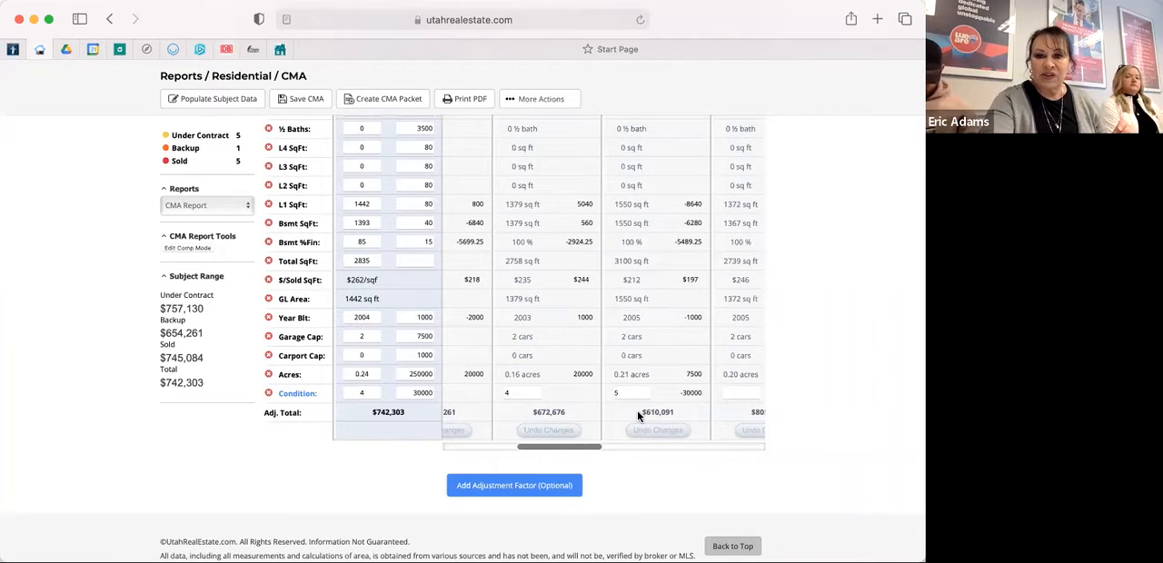
Set the condition ratings of Comp 6 and Comp 7 to 4.
left_click_drag(576, 446, 653, 446)
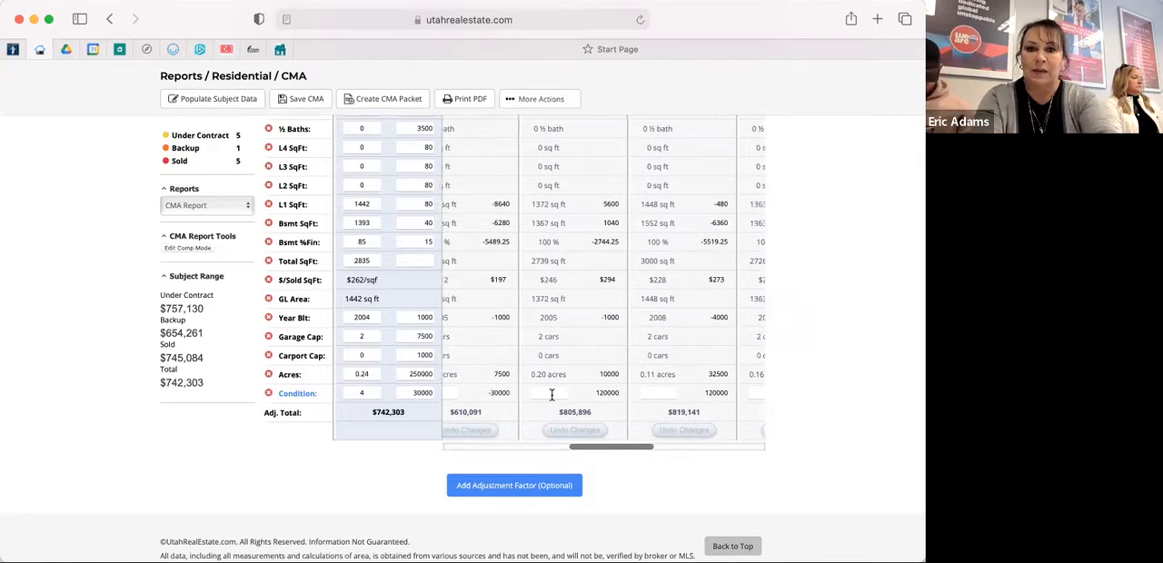
left_click(551, 395)
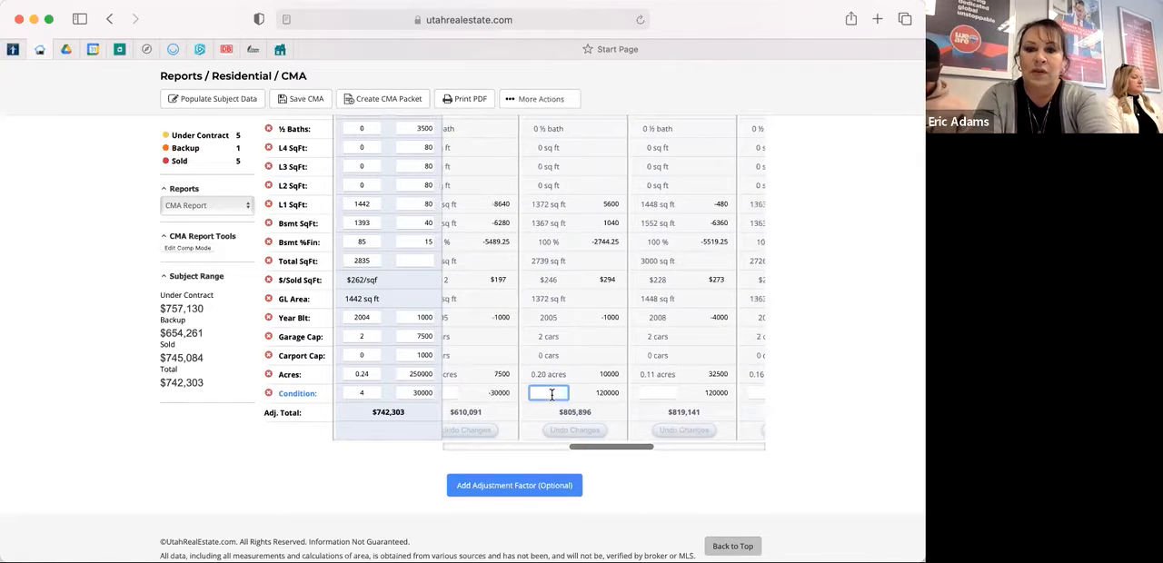
left_click(648, 393)
type("4")
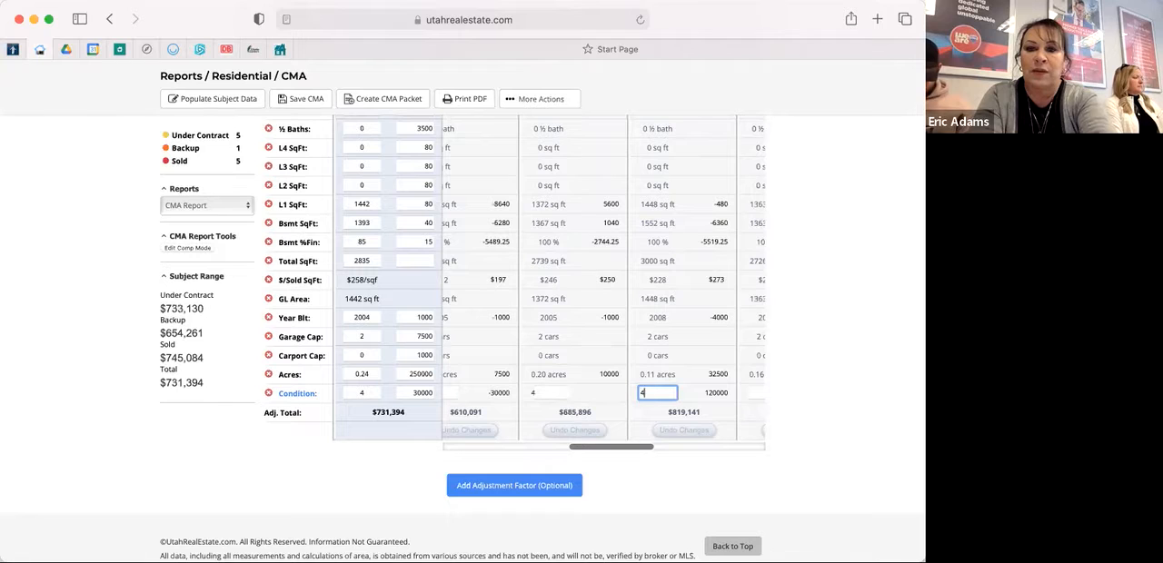
Set the condition ratings of Comp 8, Comp 9 and Comp 10 to 4.
left_click(678, 449)
left_click(700, 449)
left_click(658, 396)
type("4")
left_click(550, 390)
type("4")
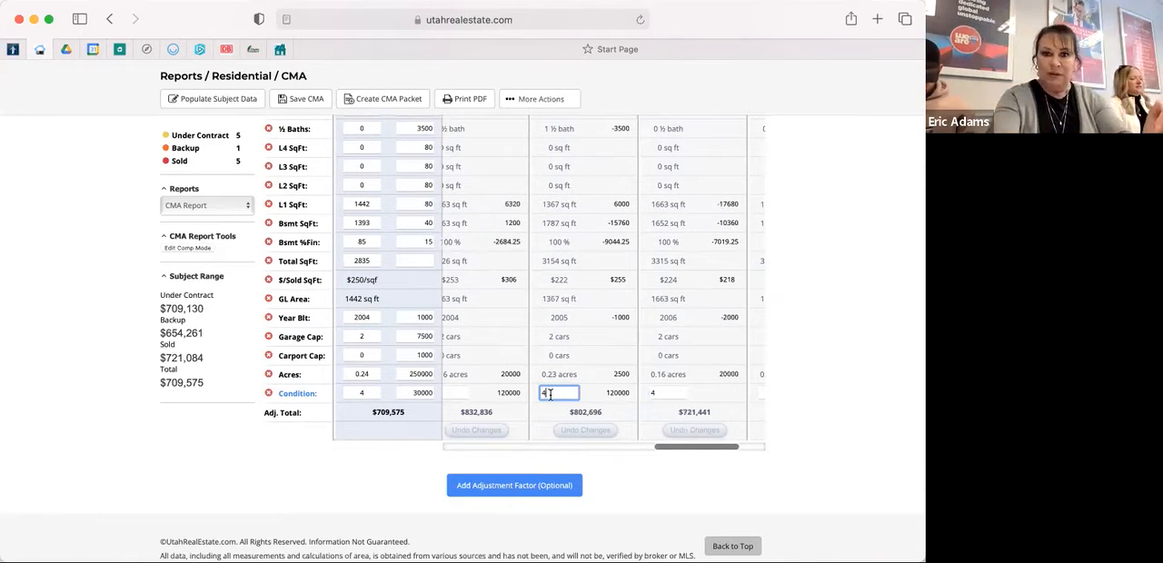
left_click(458, 393)
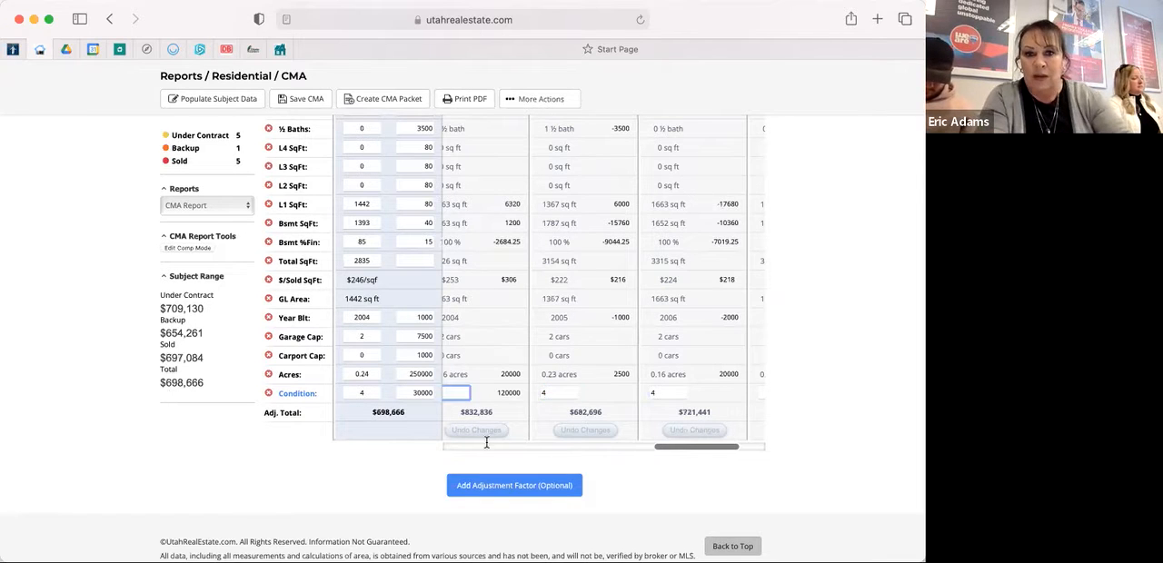
left_click_drag(709, 448, 666, 450)
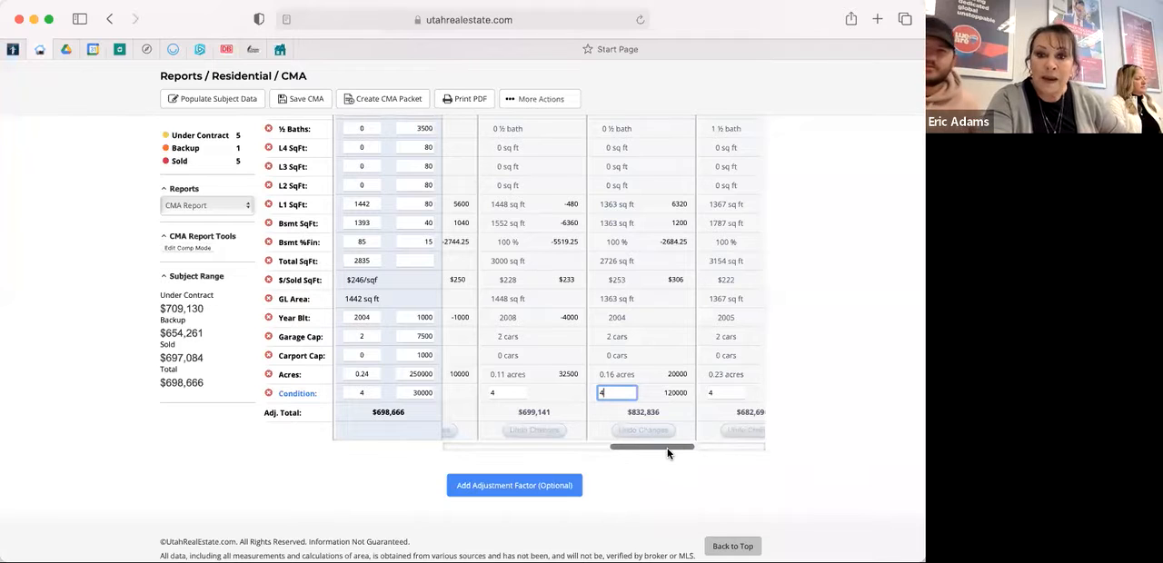
Set the condition rating of Comp 11 to 4 and recalculate the adjusted total.
scroll(673, 450, "right", 3)
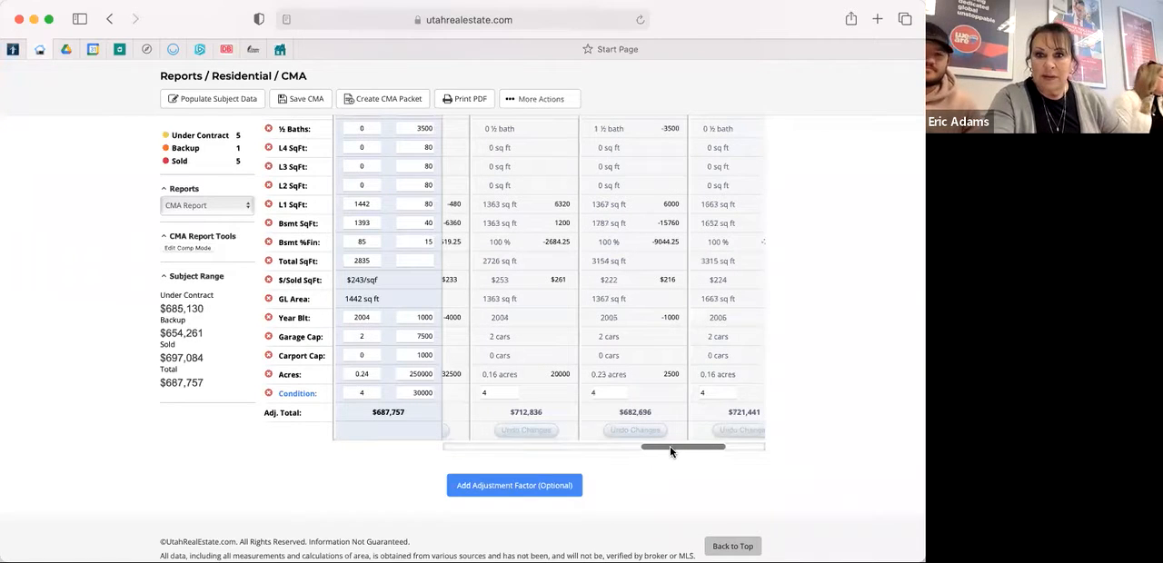
scroll(725, 450, "right", 3)
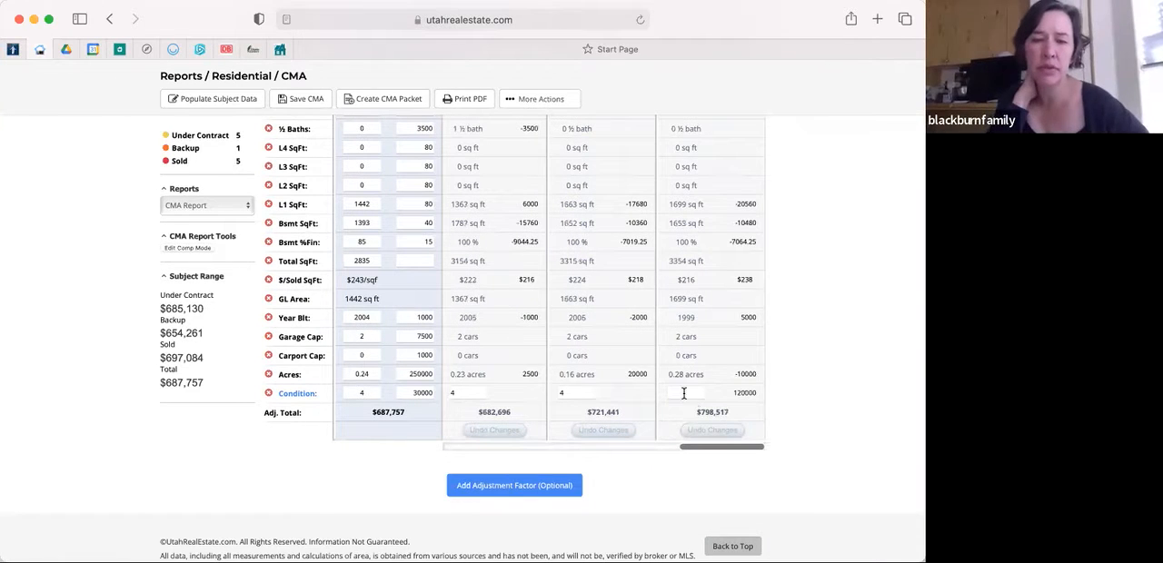
left_click(684, 393)
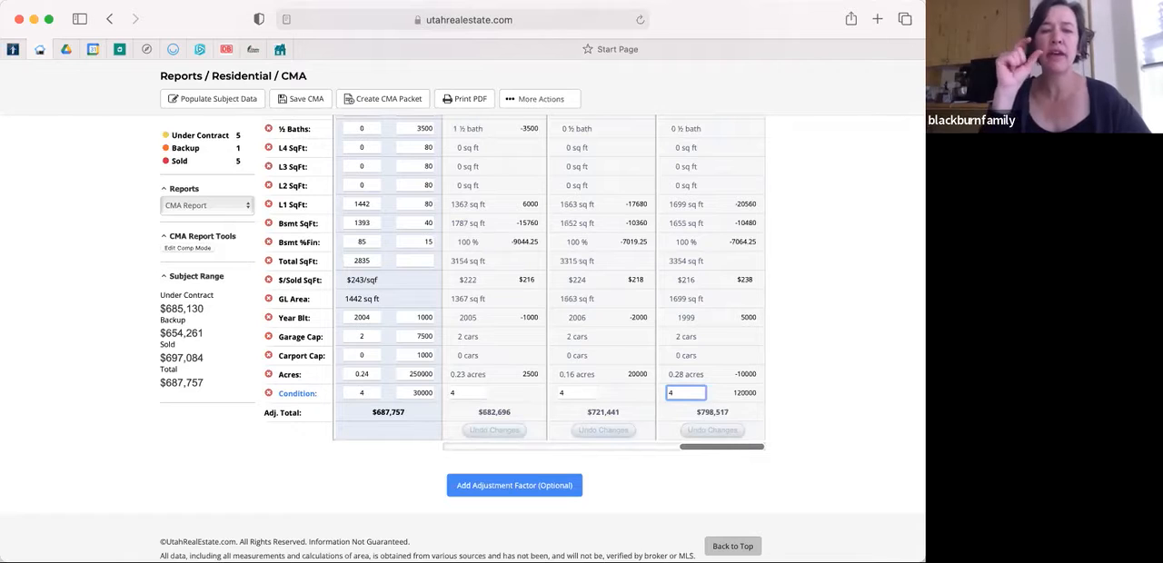
left_click(359, 466)
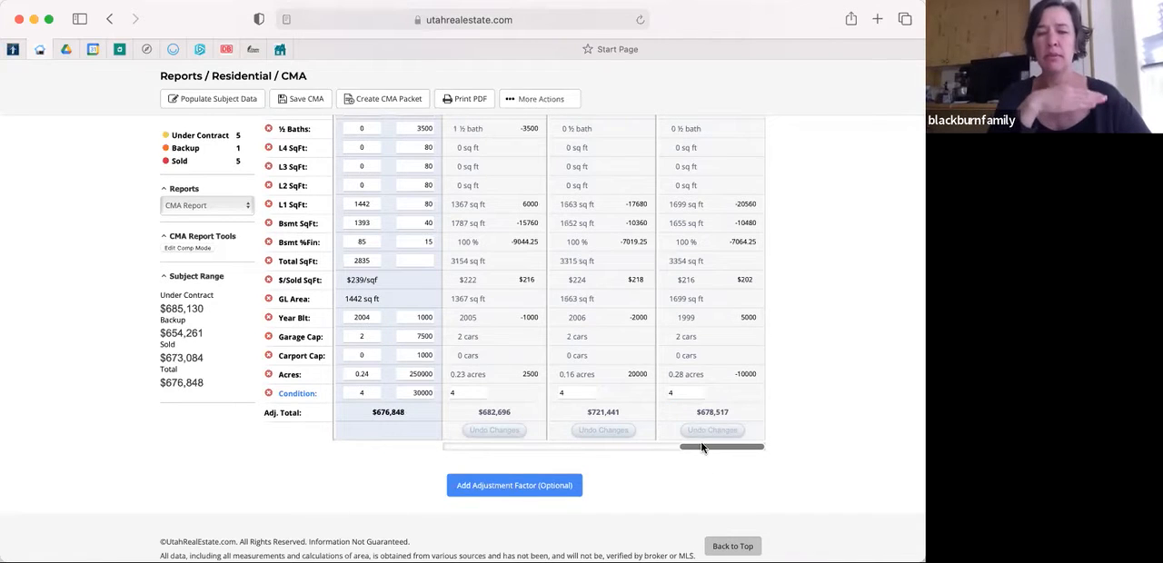
Review the condition ratings and adjusted totals of all comparables from Comp 11 back to Comp 1.
left_click_drag(700, 449, 540, 447)
left_click_drag(643, 453, 752, 465)
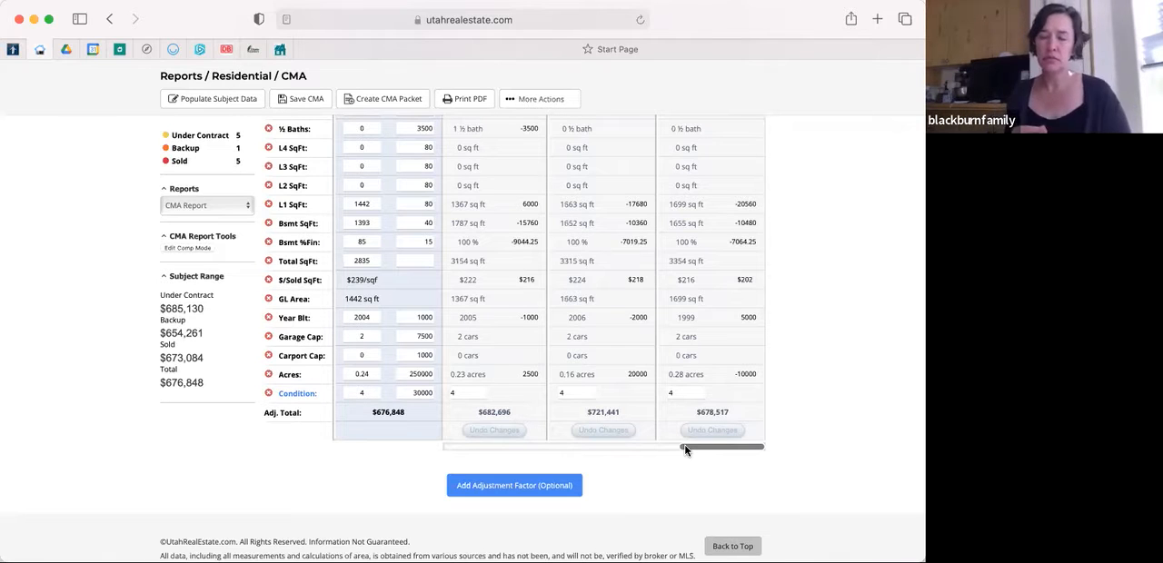
left_click_drag(686, 450, 675, 450)
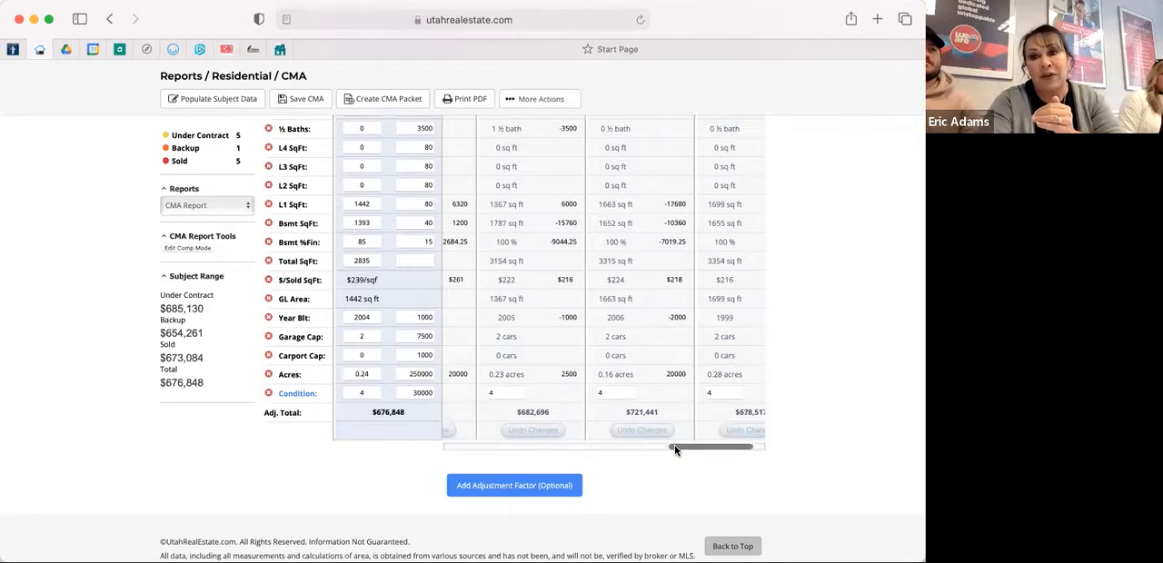
left_click_drag(673, 450, 664, 449)
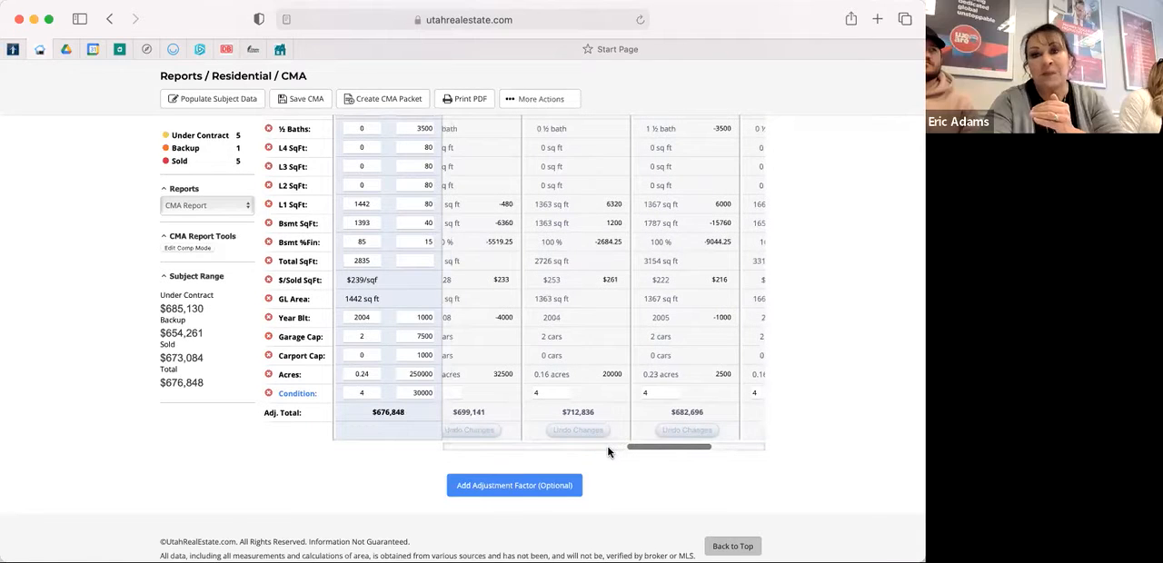
scroll(607, 445, "left", 4)
scroll(579, 454, "left", 2)
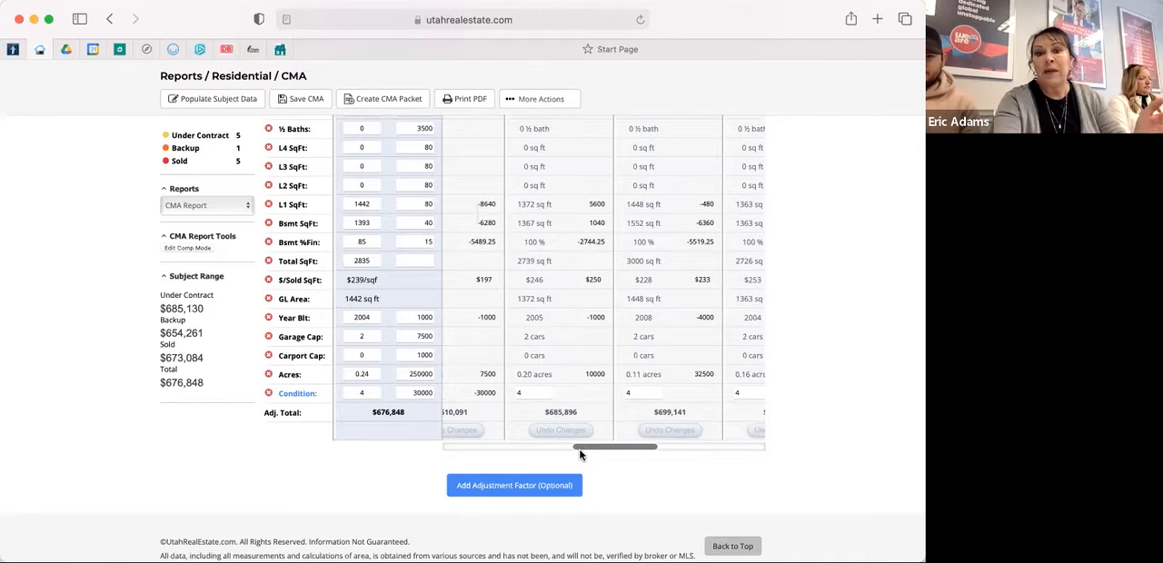
left_click_drag(591, 451, 424, 440)
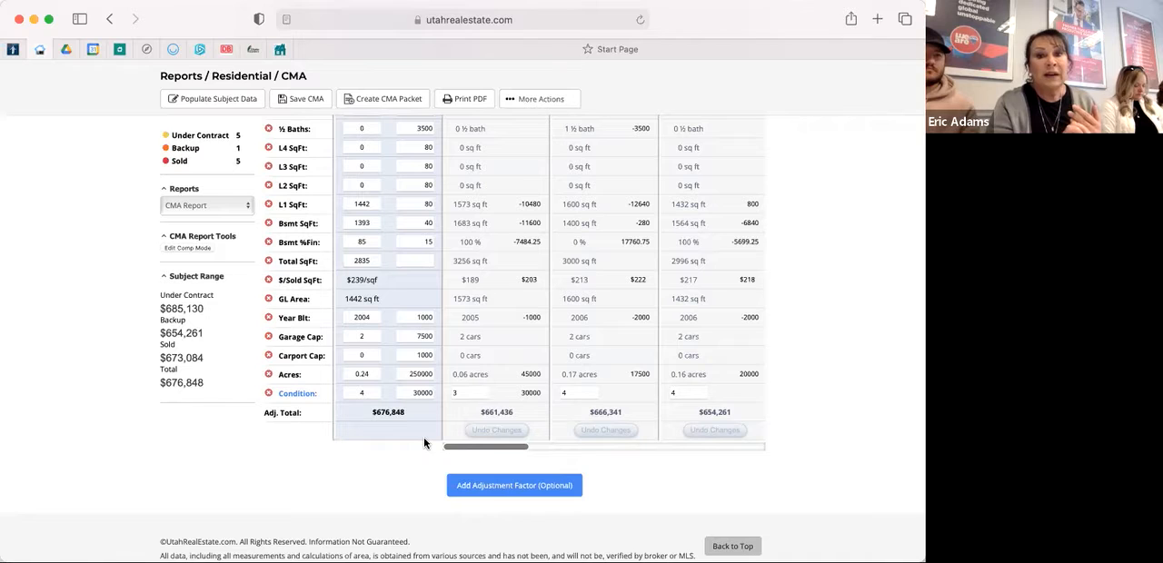
Browse the available optional adjustment factors, select MIL Apt, and dismiss the selection without applying it.
left_click(504, 489)
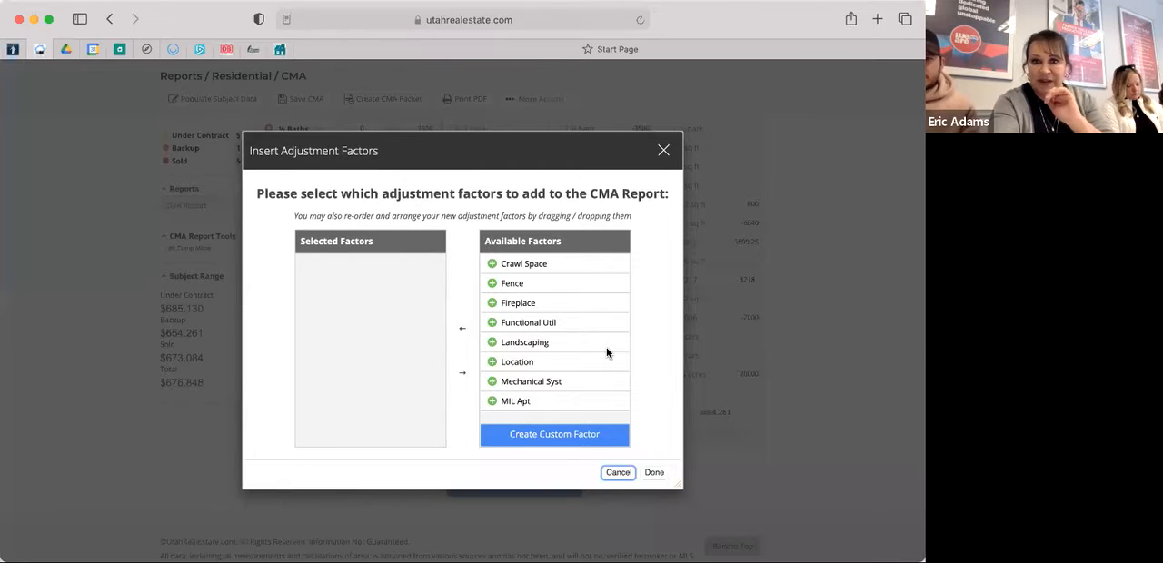
scroll(607, 353, "down", 3)
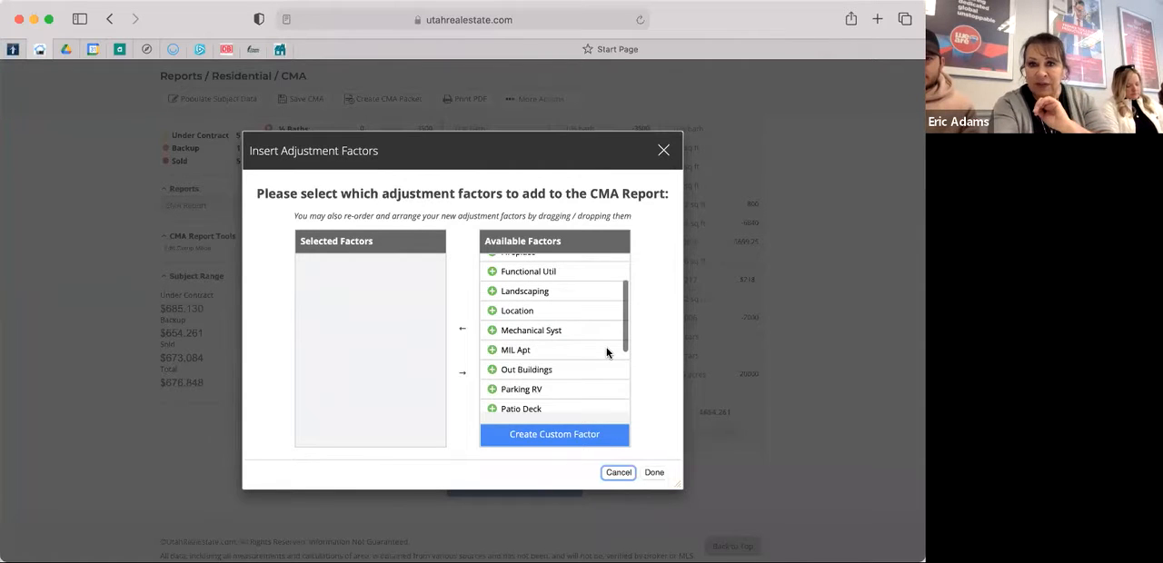
scroll(606, 351, "down", 4)
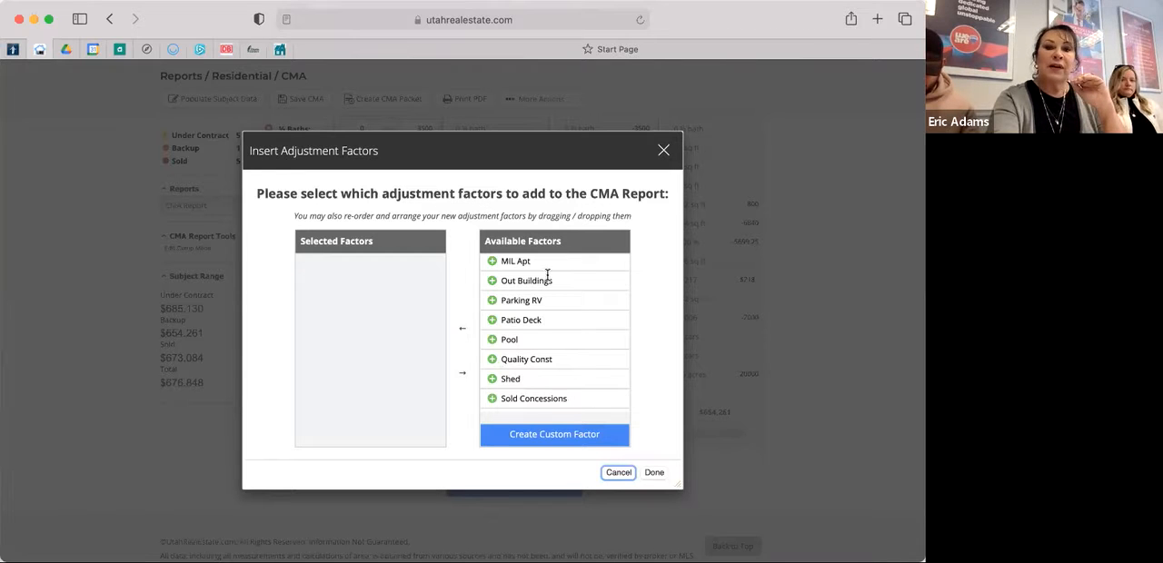
scroll(547, 274, "down", 1)
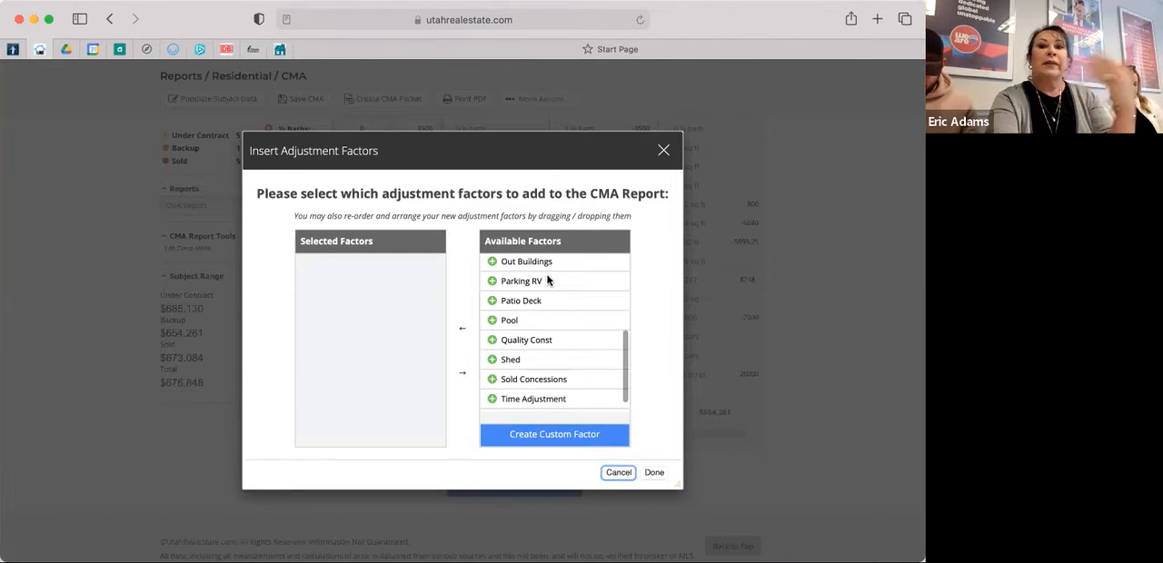
scroll(548, 281, "down", 1)
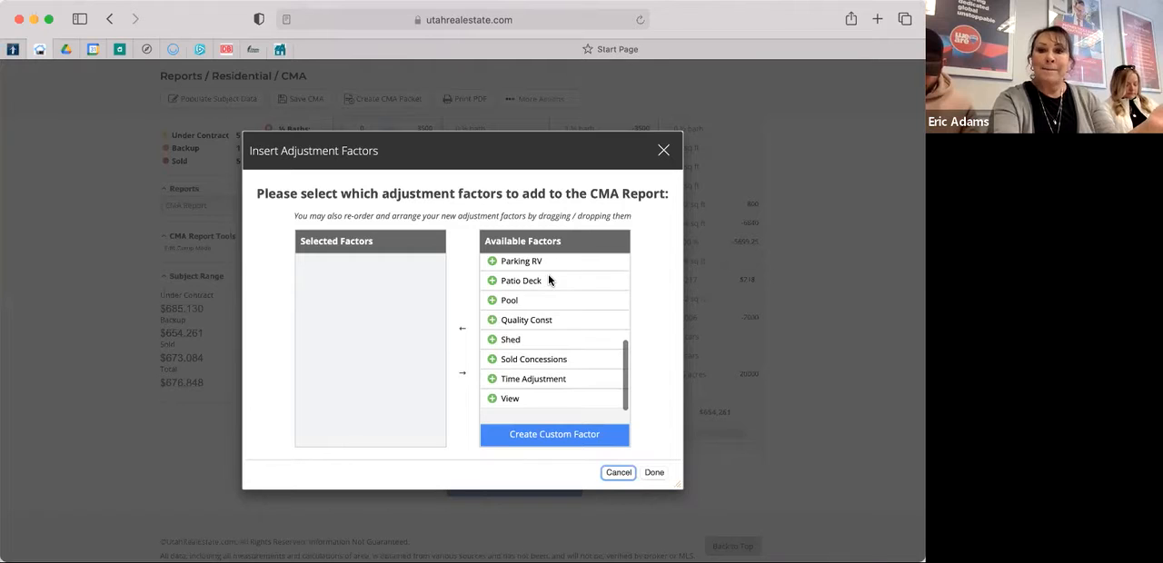
scroll(548, 281, "up", 5)
scroll(548, 281, "up", 4)
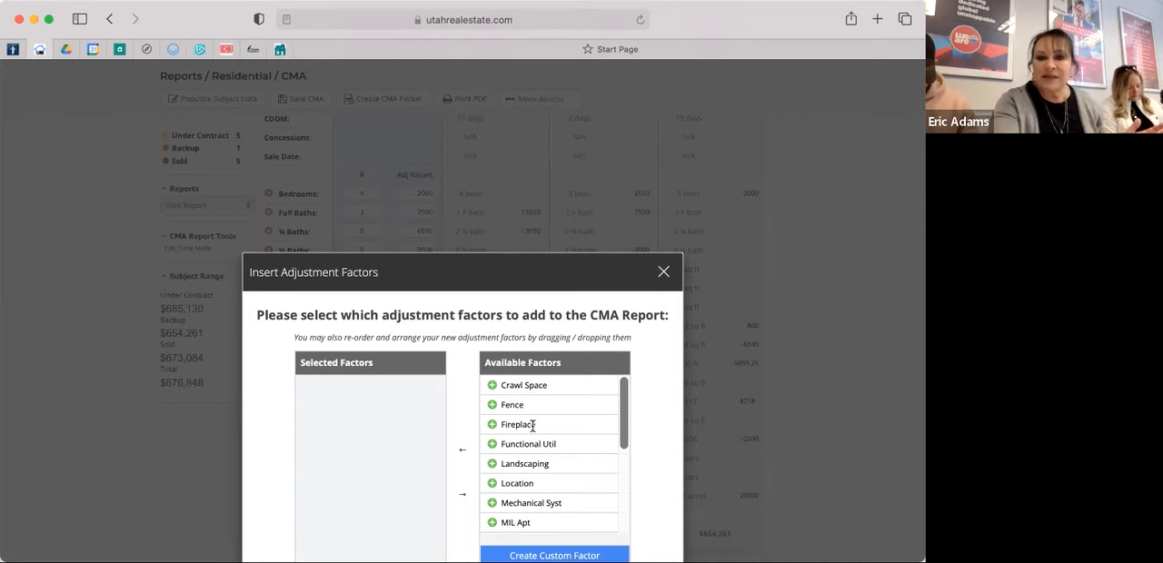
left_click(493, 524)
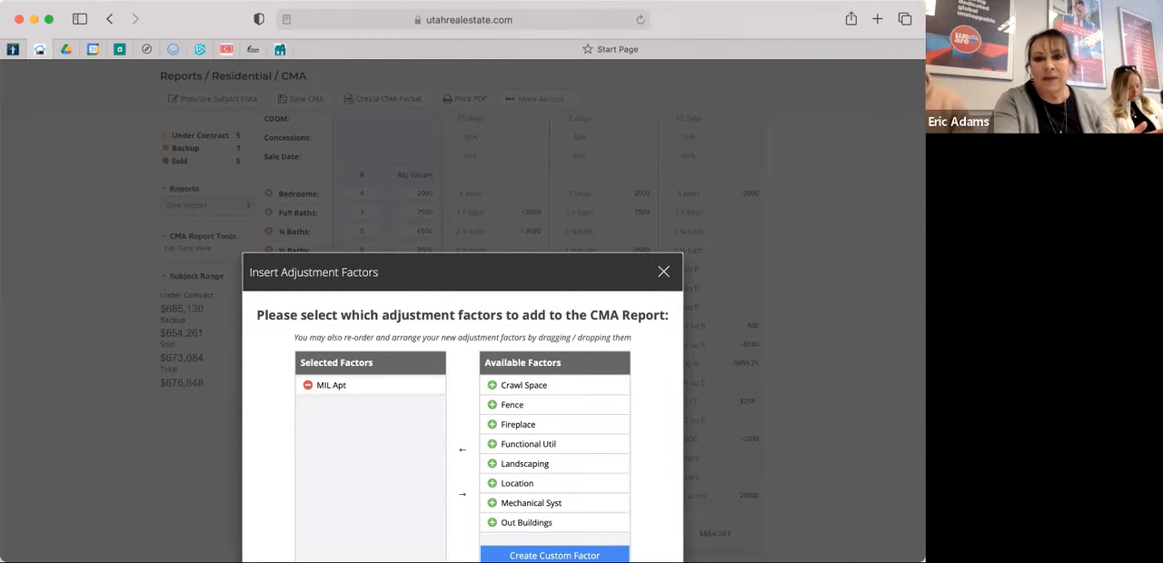
left_click(664, 273)
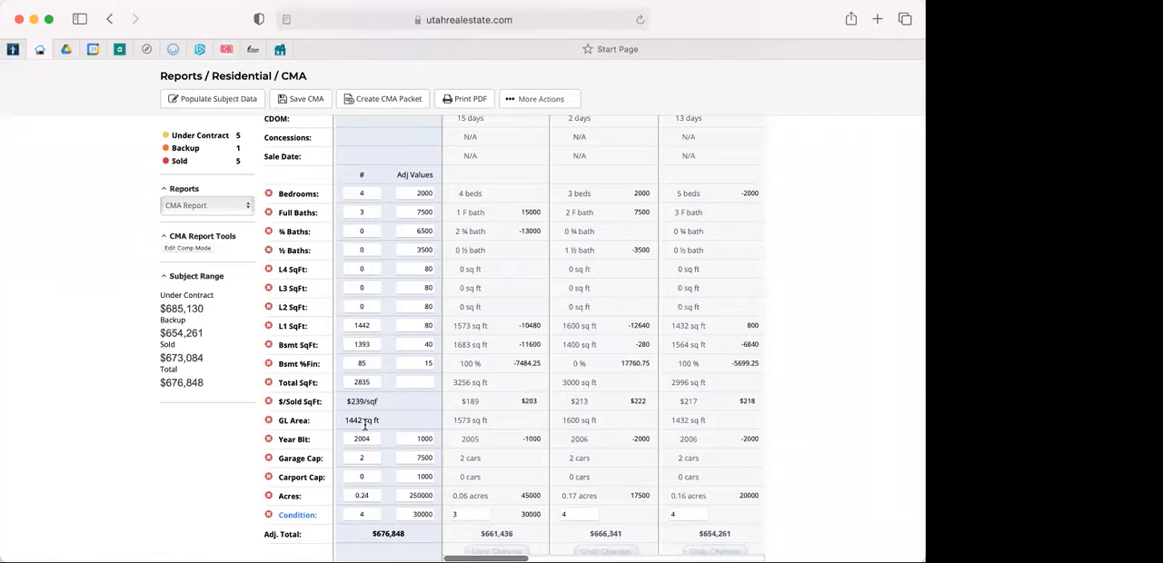
Reopen the optional adjustment factors for the CMA report and look through the available list.
scroll(365, 424, "down", 3)
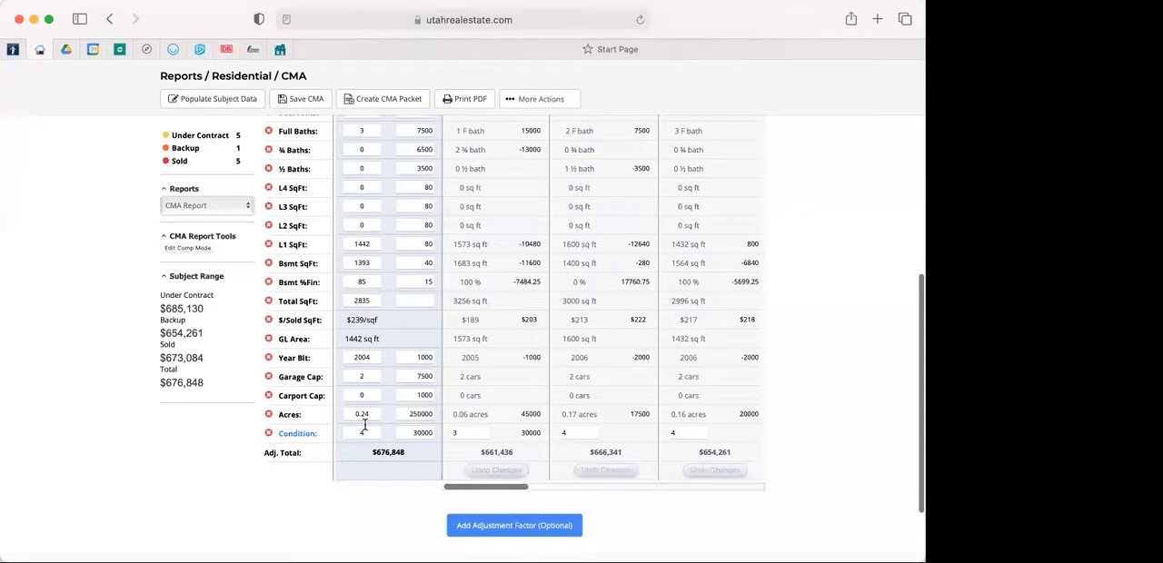
scroll(365, 426, "up", 1)
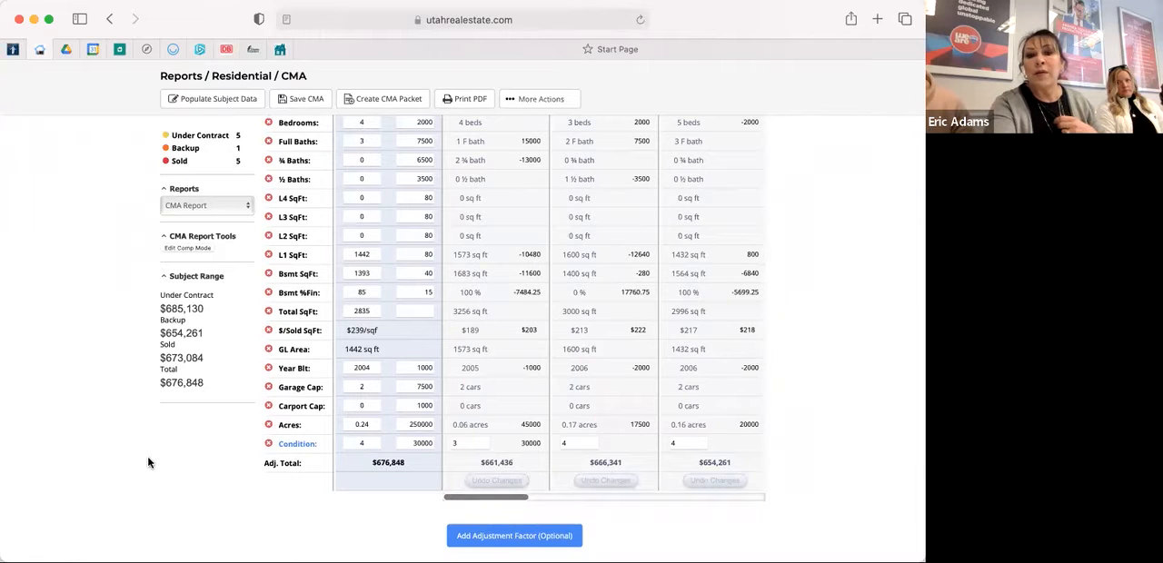
left_click(472, 539)
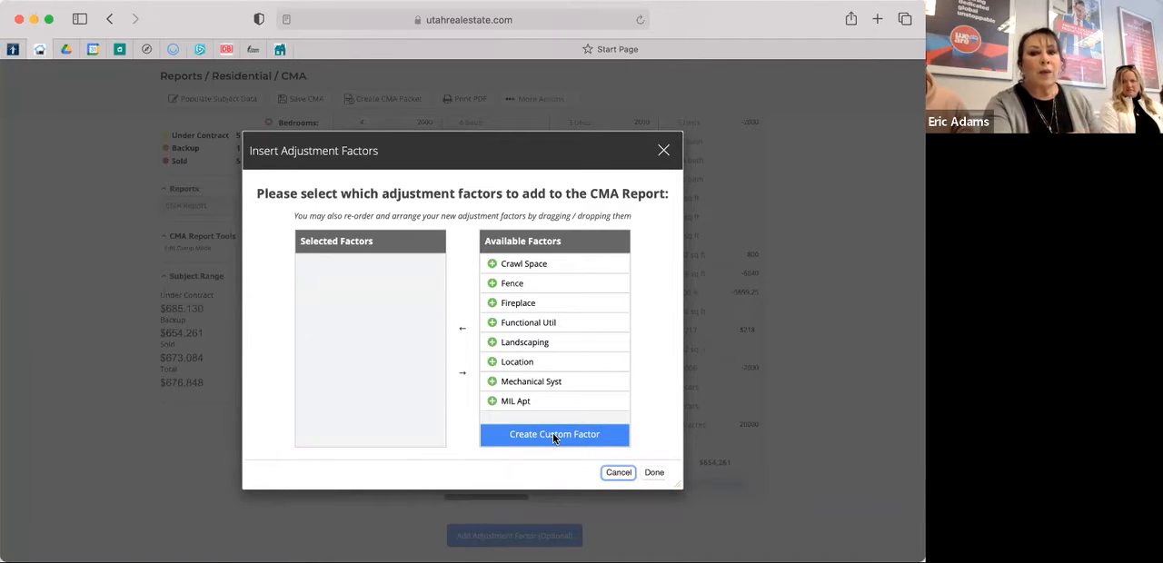
scroll(552, 435, "up", 10)
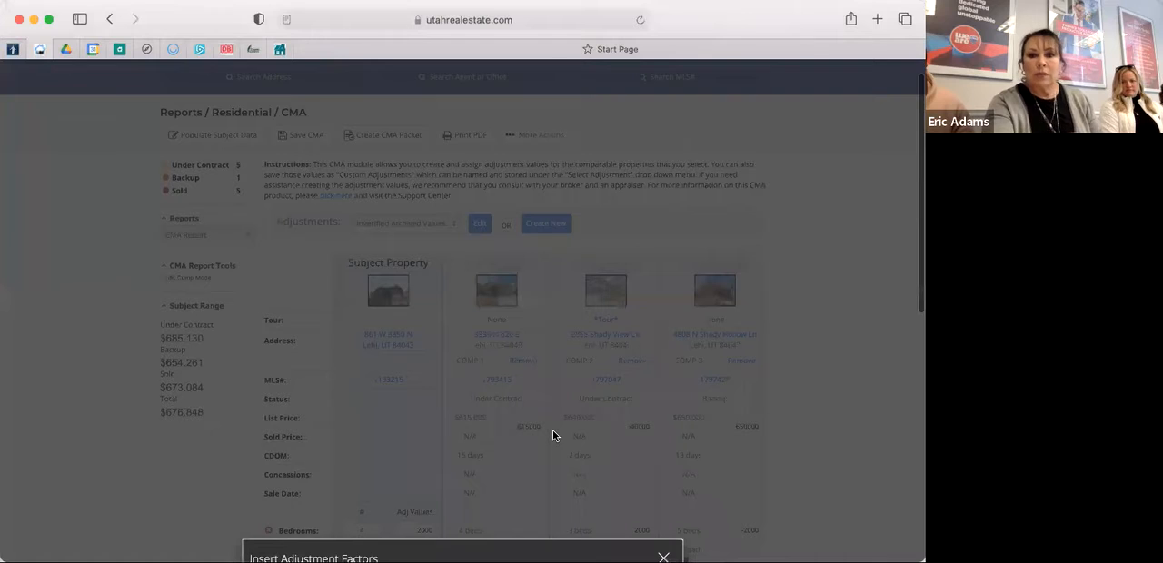
scroll(553, 436, "down", 6)
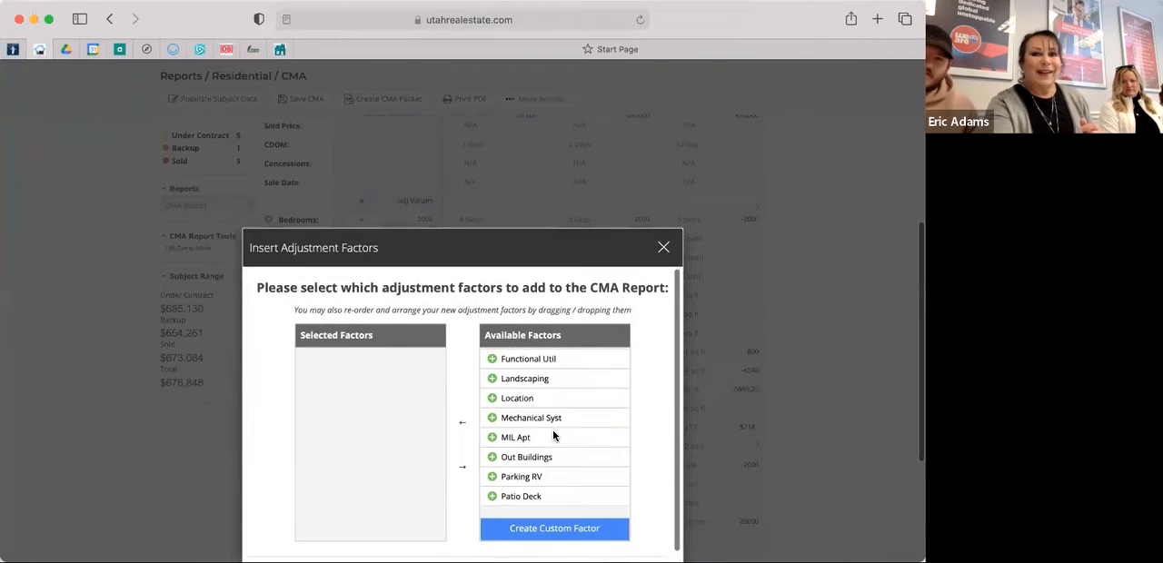
scroll(553, 432, "down", 2)
scroll(552, 432, "up", 3)
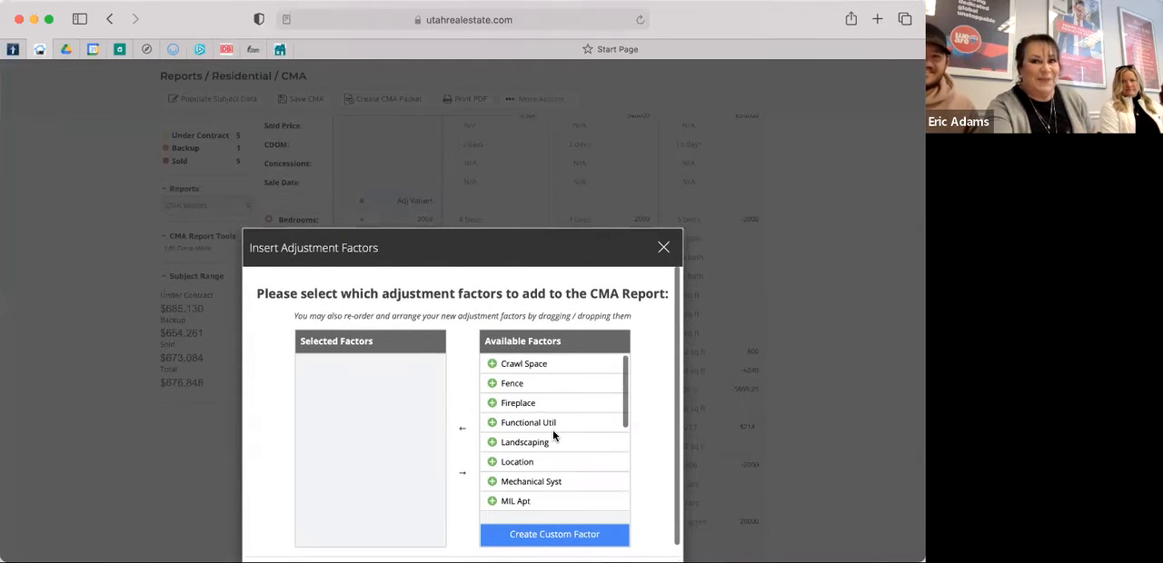
Examine the full list of available adjustment factors, from Crawl Space through View, for ones that suit the CMA report.
scroll(552, 433, "down", 1)
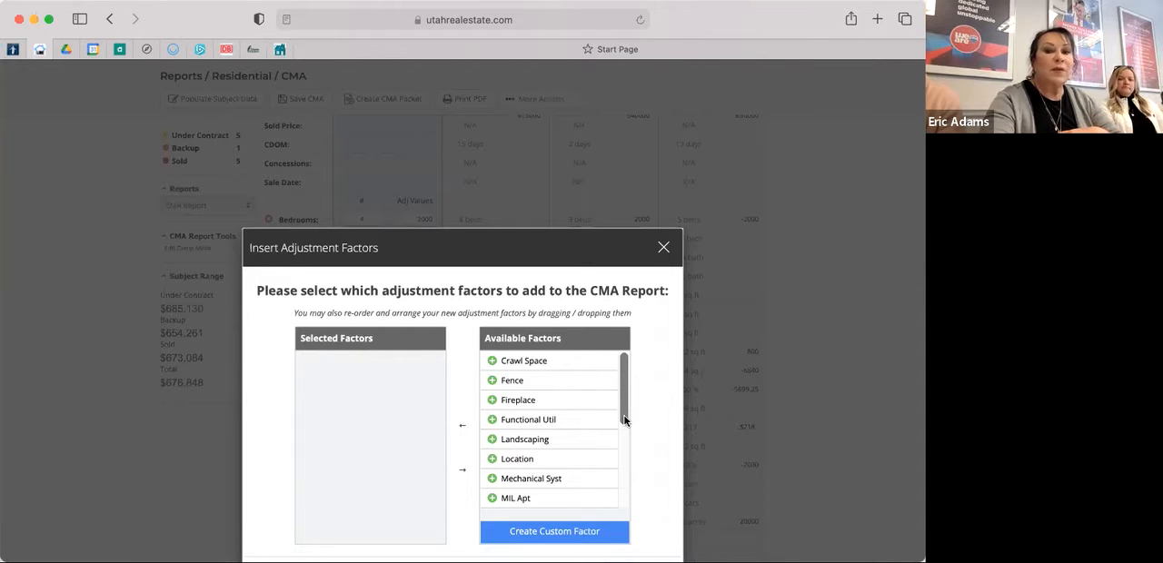
scroll(625, 425, "down", 2)
left_click_drag(624, 423, 625, 498)
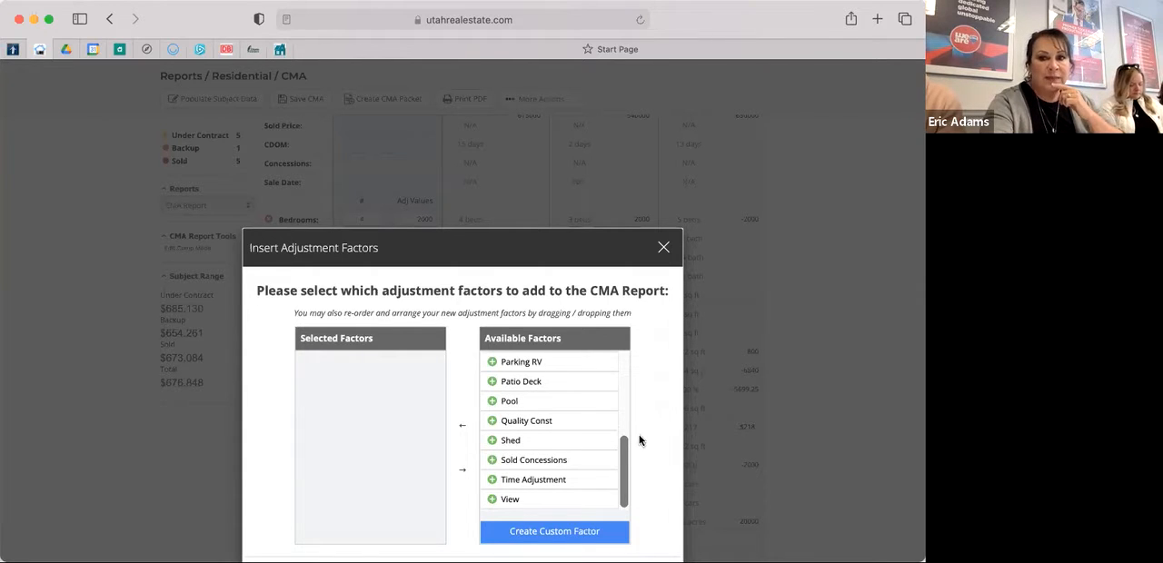
scroll(645, 423, "down", 1)
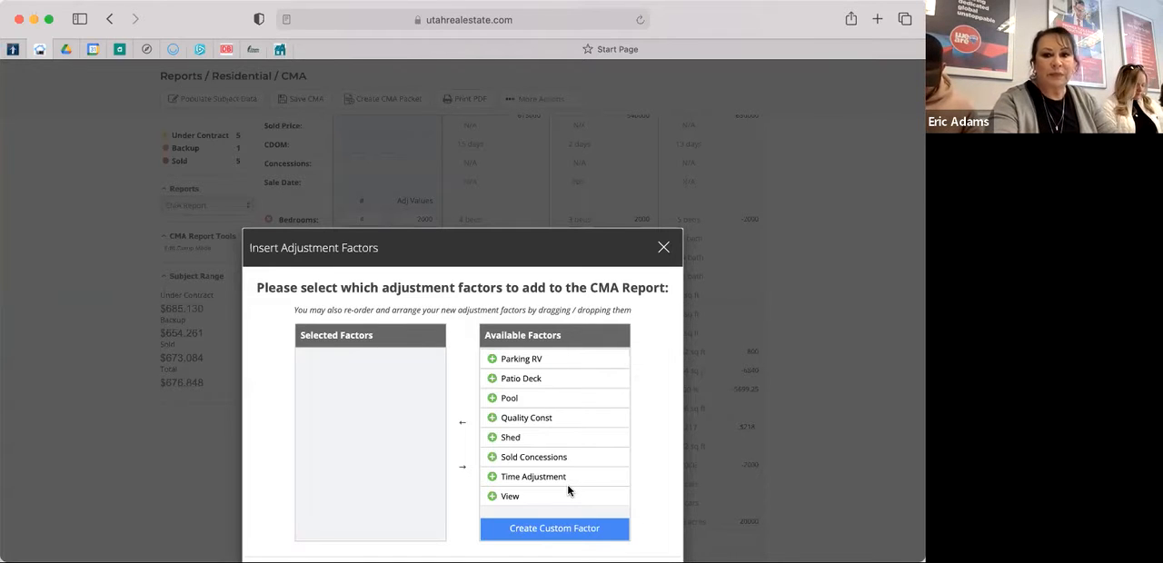
scroll(564, 468, "up", 4)
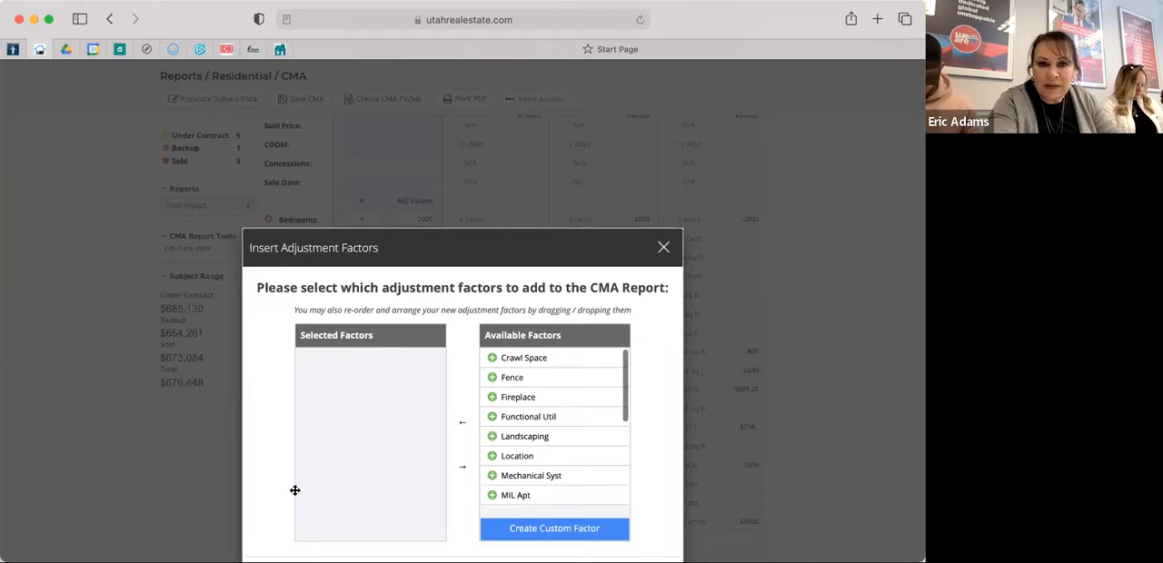
scroll(295, 490, "up", 1)
scroll(295, 491, "down", 1)
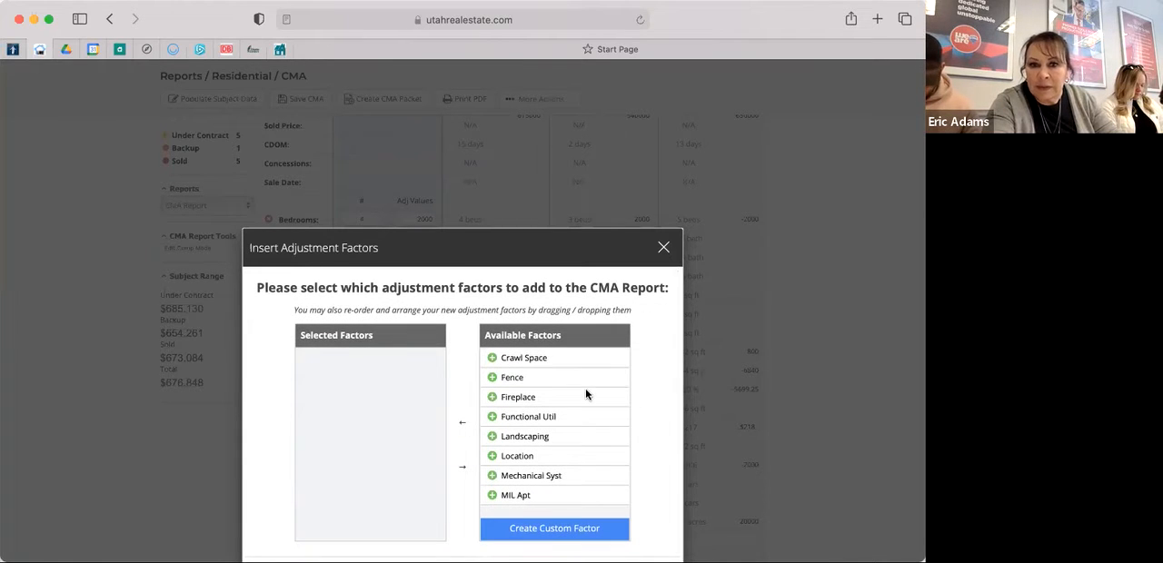
scroll(586, 393, "up", 1)
scroll(585, 388, "down", 5)
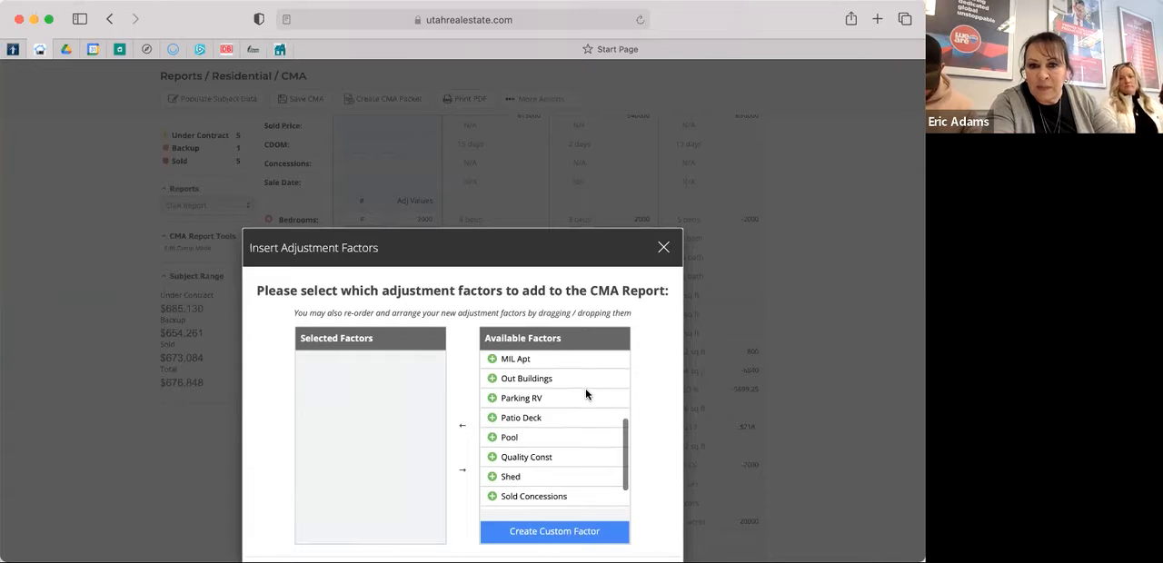
scroll(495, 396, "up", 1)
left_click(492, 386)
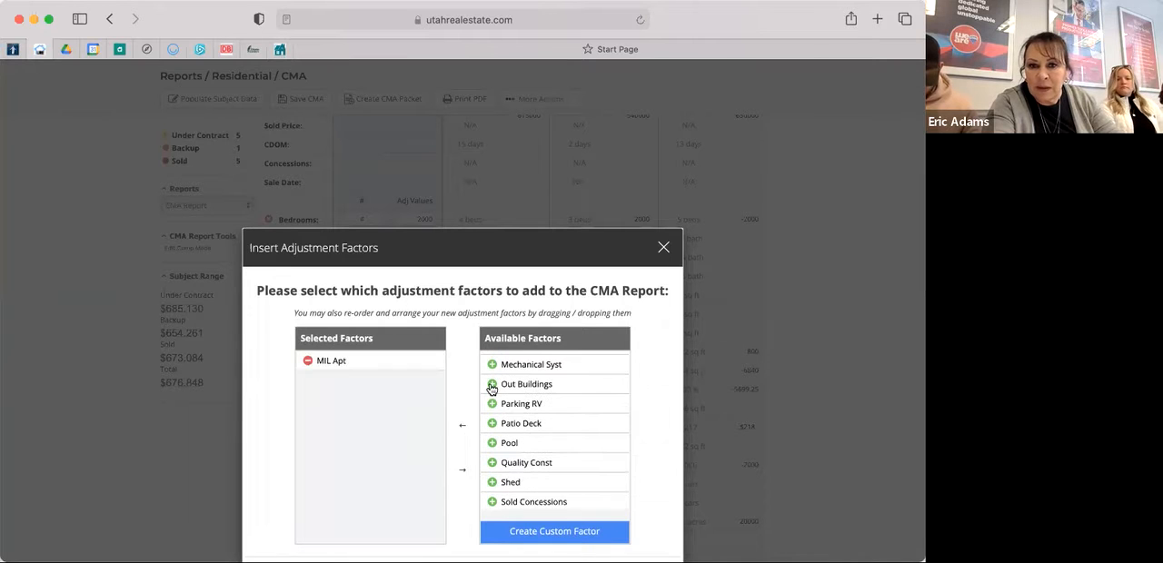
scroll(572, 450, "up", 3)
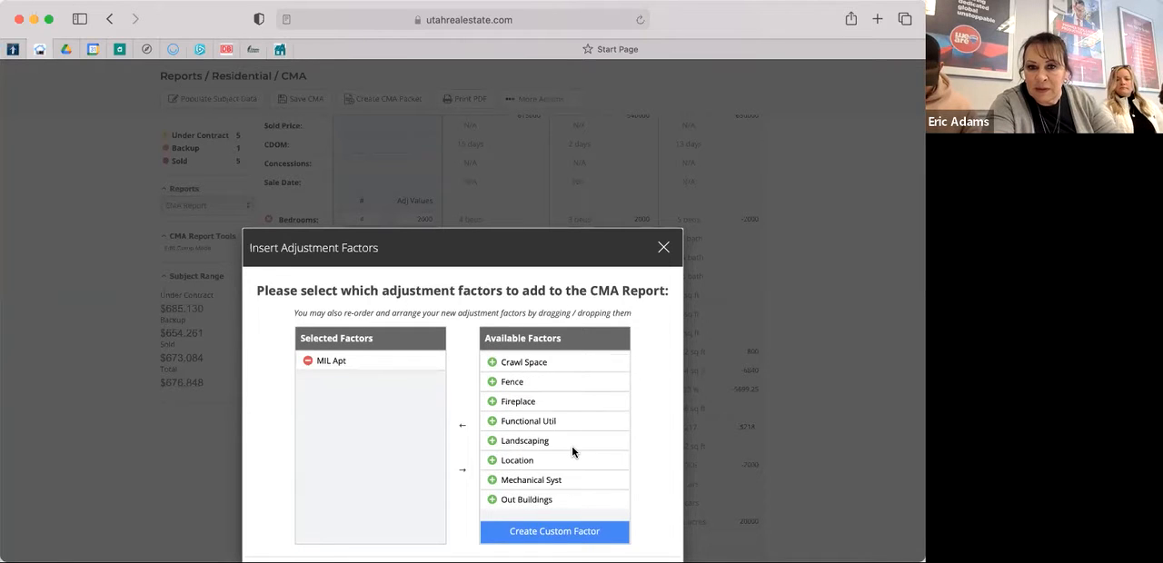
scroll(571, 445, "up", 2)
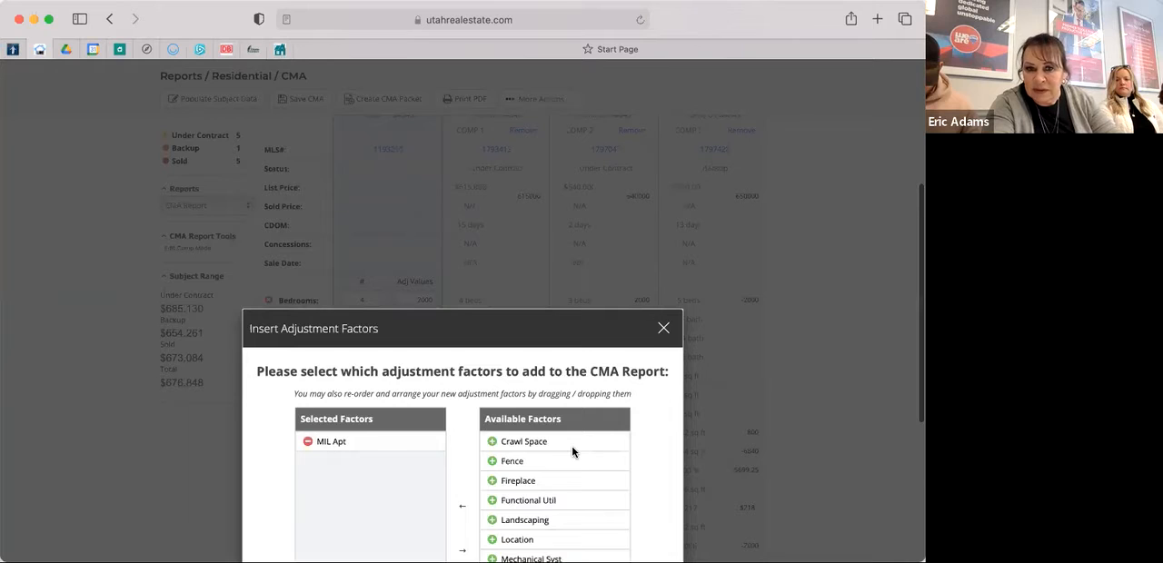
scroll(572, 445, "down", 5)
scroll(571, 452, "down", 2)
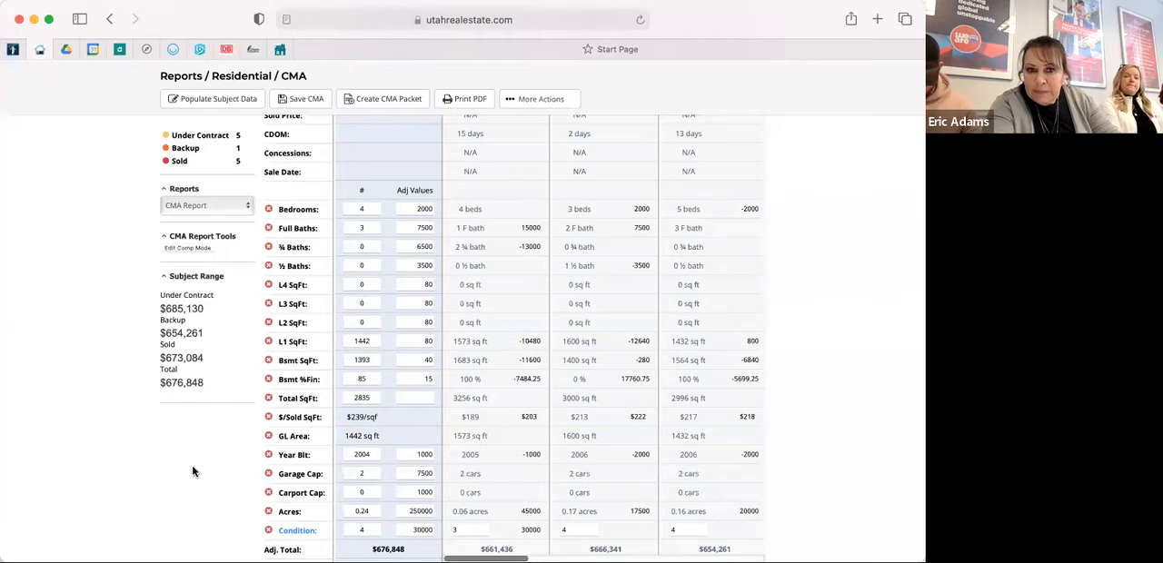
Add MIL Apt as an optional adjustment factor to the CMA report and apply the selection.
scroll(192, 470, "down", 2)
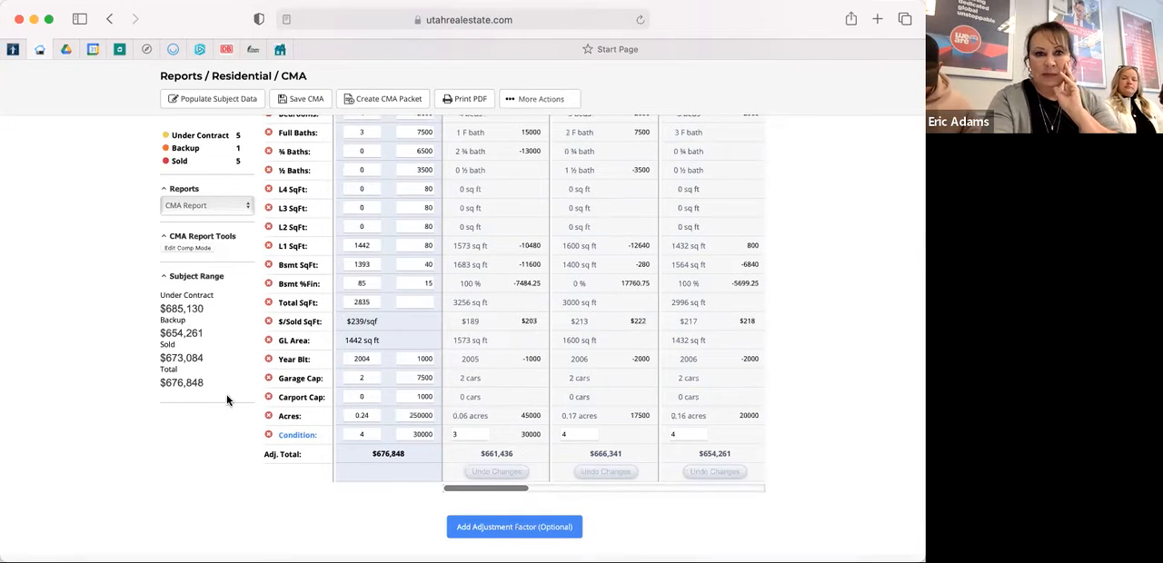
left_click(536, 536)
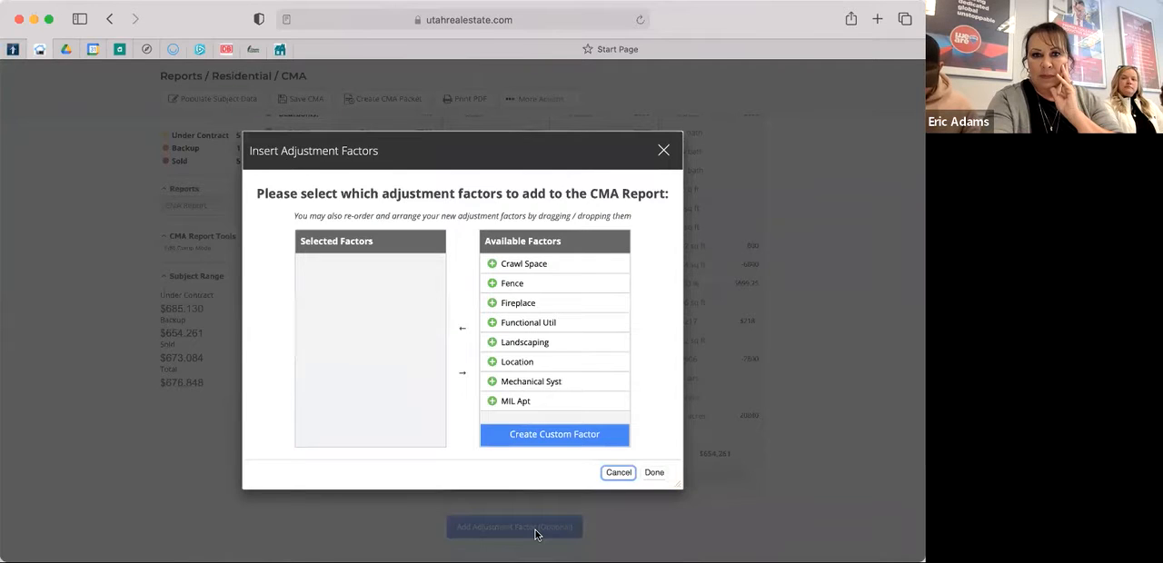
left_click(492, 406)
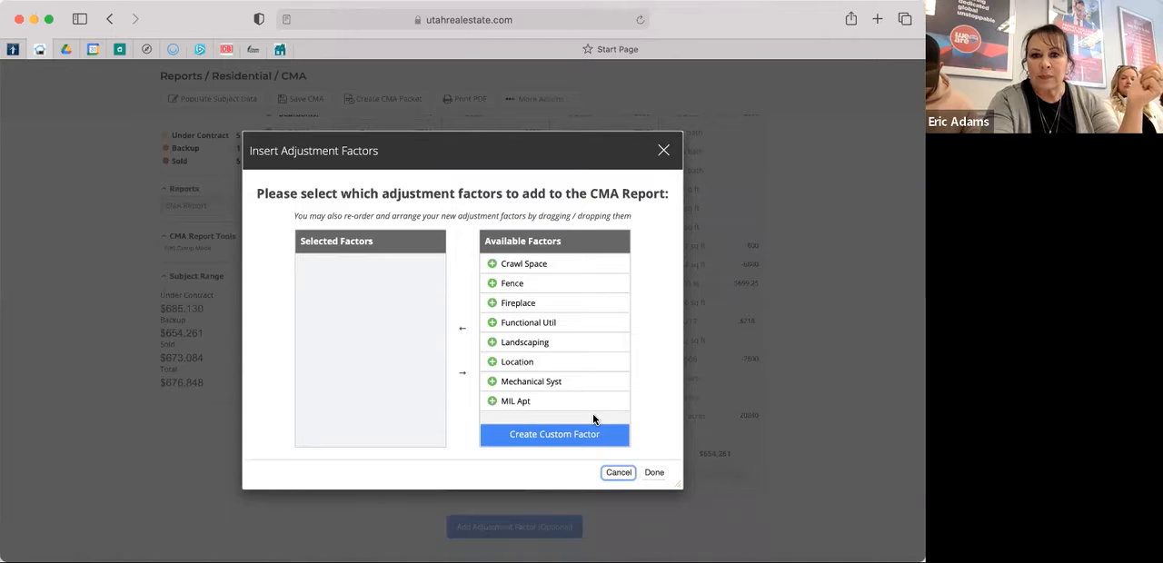
left_click(655, 473)
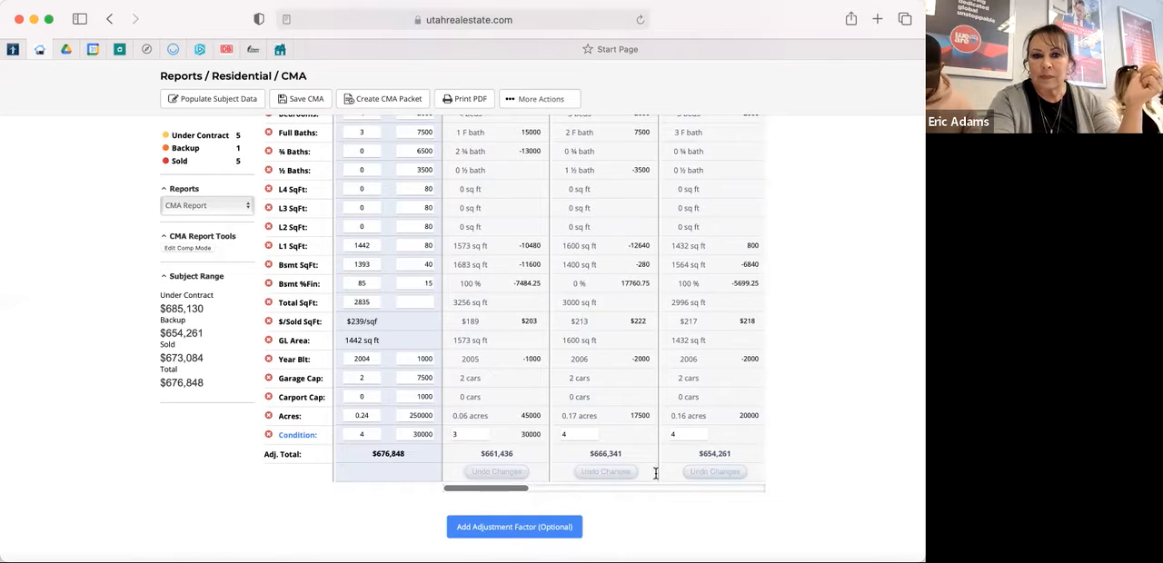
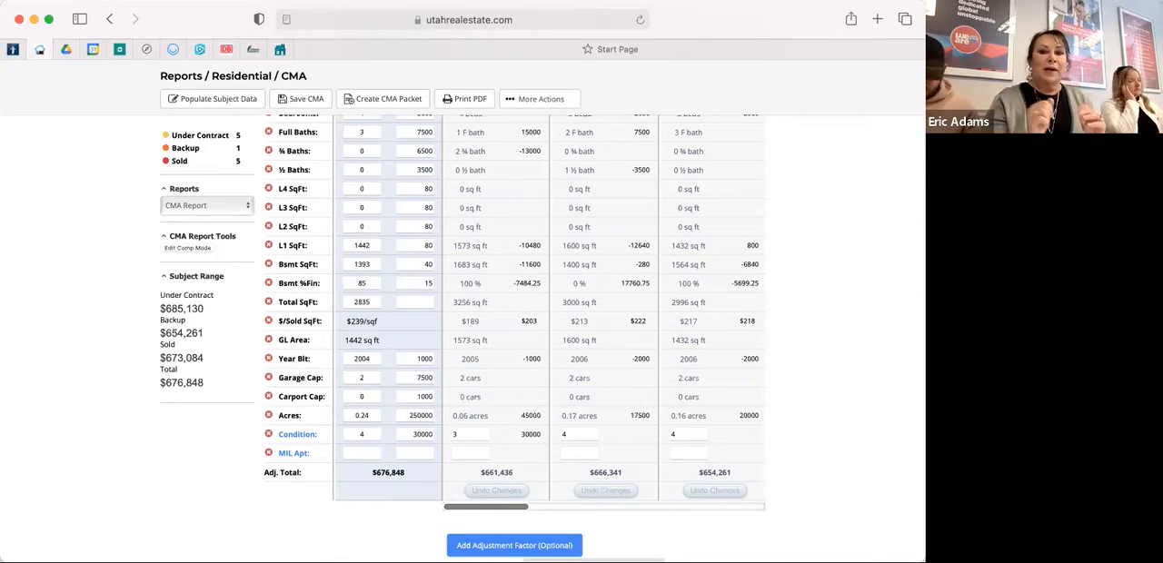
Remove the MIL Apt adjustment factor from the CMA report and confirm its removal.
left_click(268, 454)
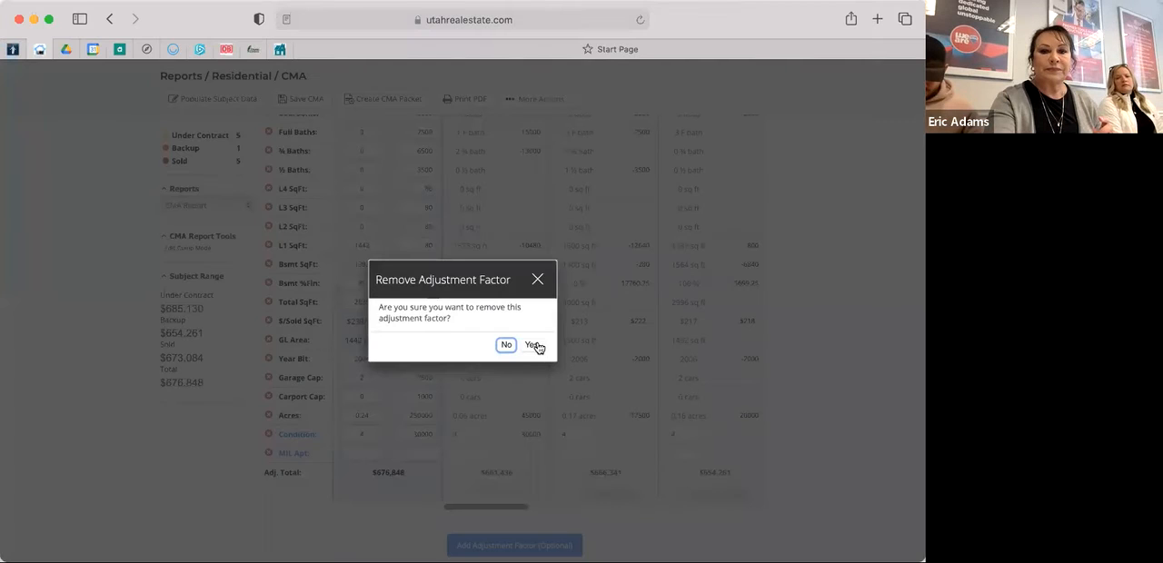
left_click(538, 346)
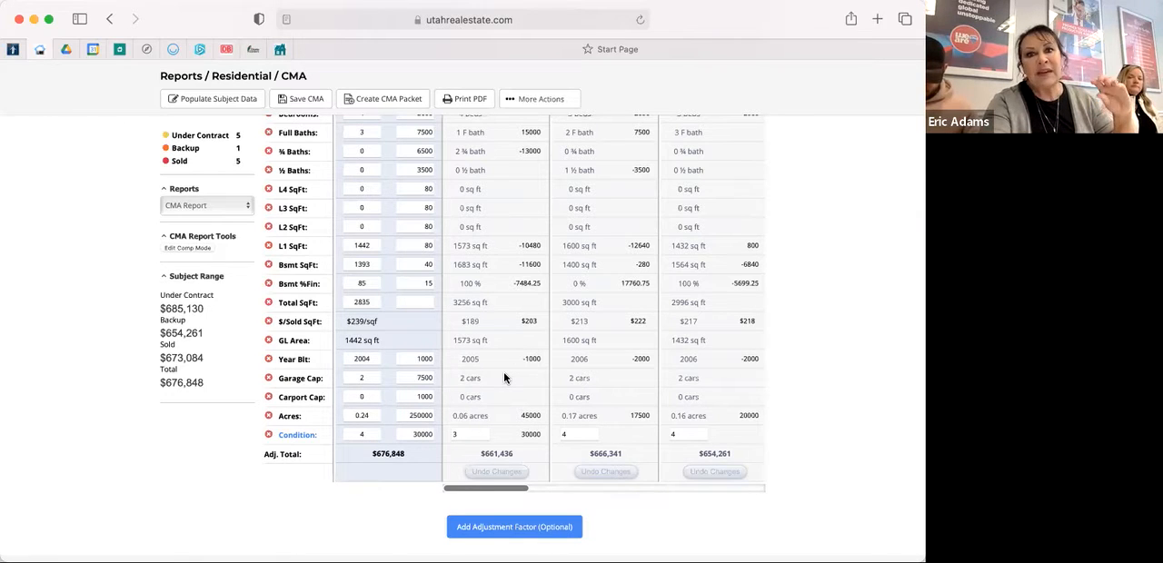
Remove the under-contract comparable listed at $615,000 (COMP 1) from the CMA report and confirm its removal.
scroll(504, 377, "up", 3)
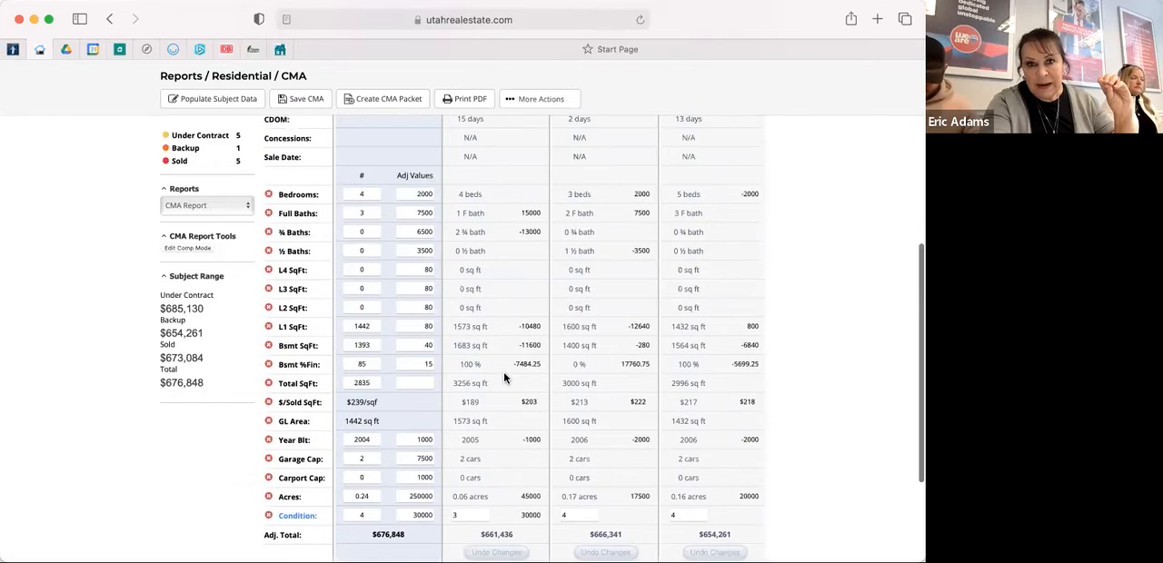
scroll(505, 377, "down", 2)
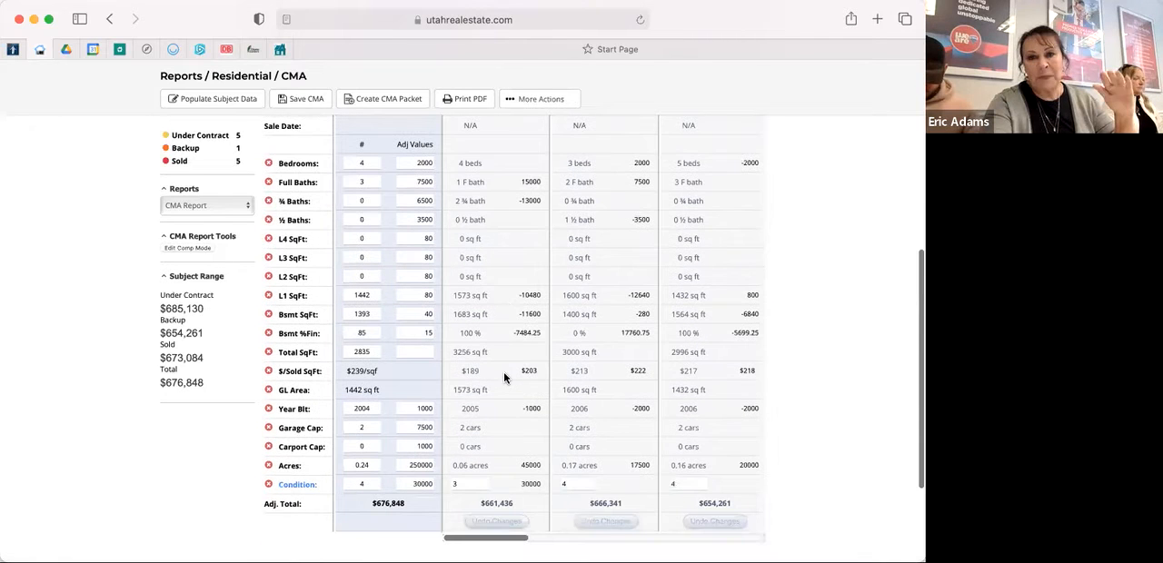
scroll(505, 377, "up", 3)
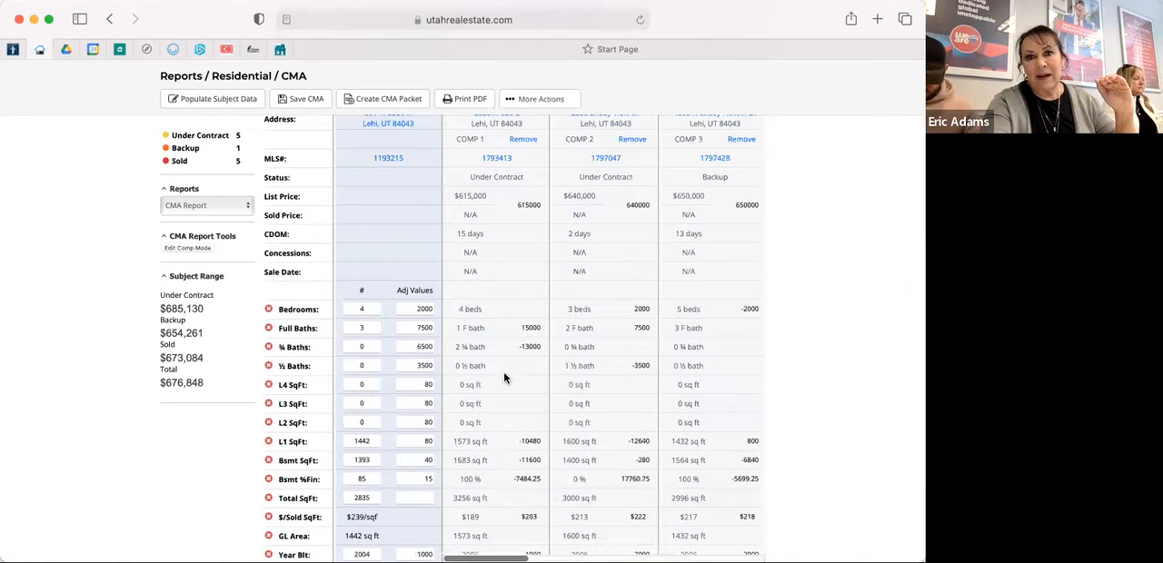
scroll(506, 379, "up", 1)
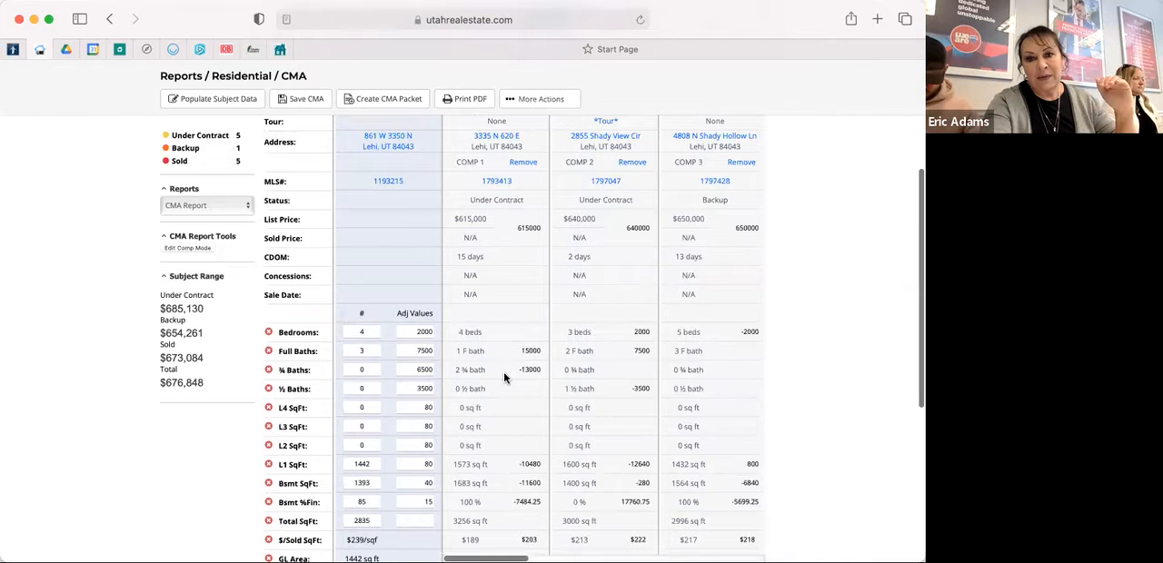
scroll(505, 379, "down", 1)
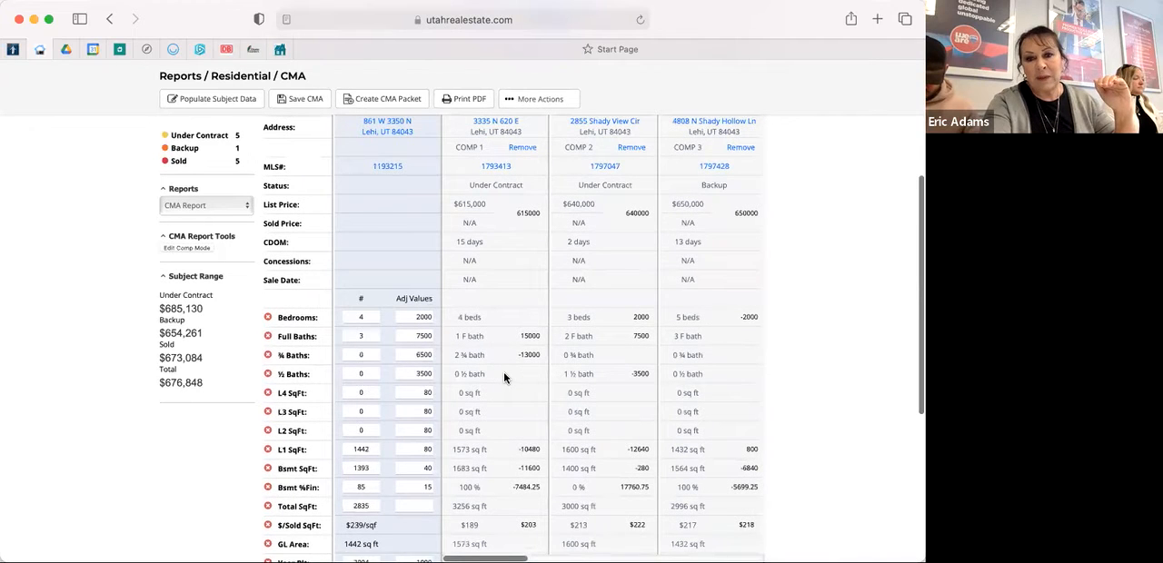
scroll(504, 372, "down", 4)
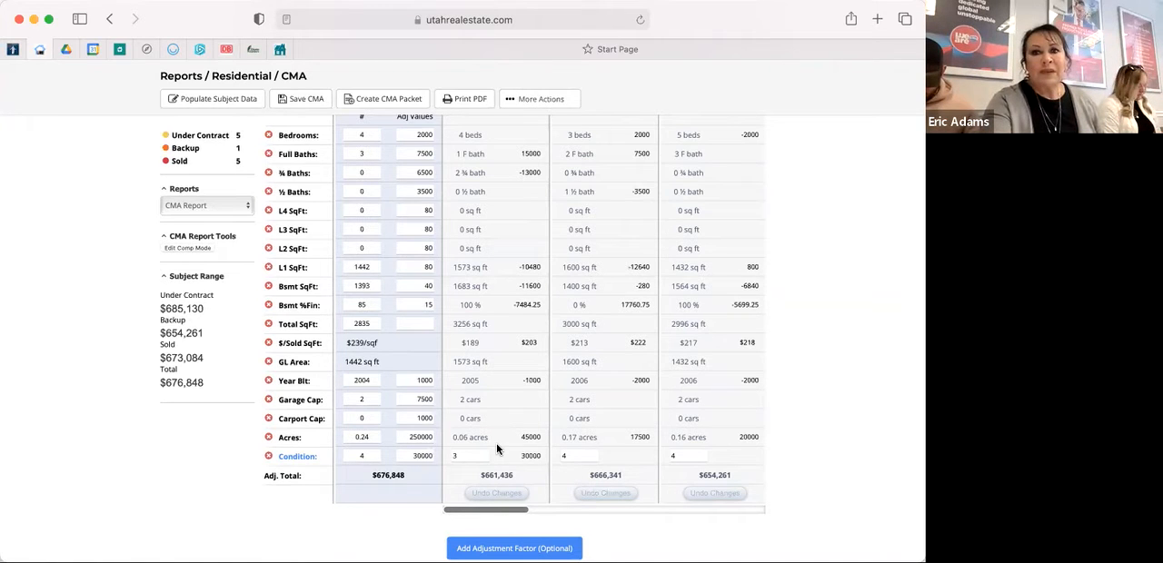
scroll(497, 449, "up", 3)
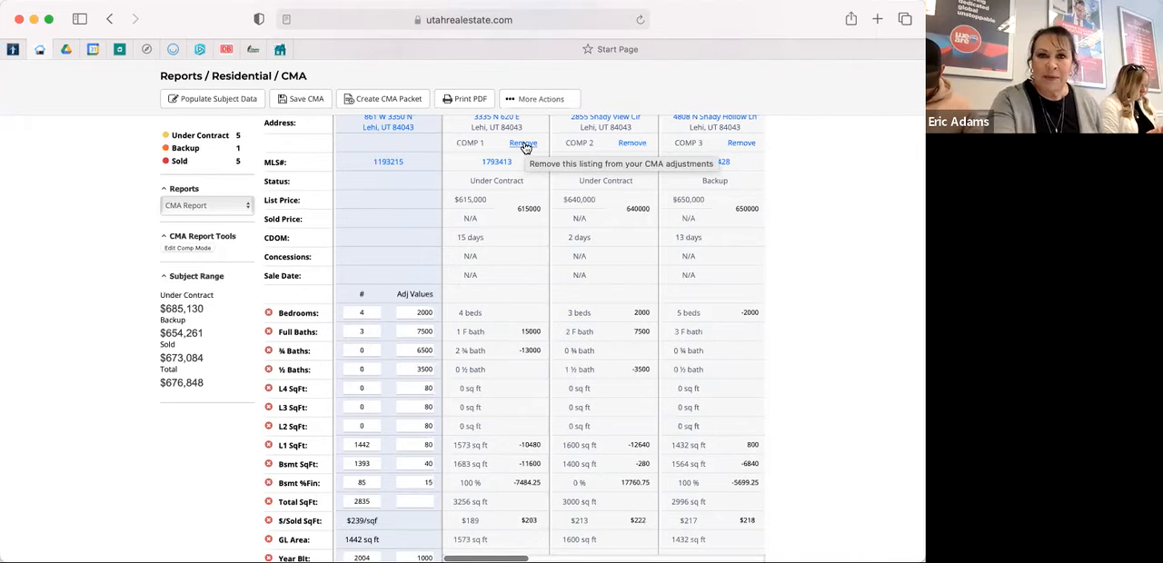
left_click(524, 146)
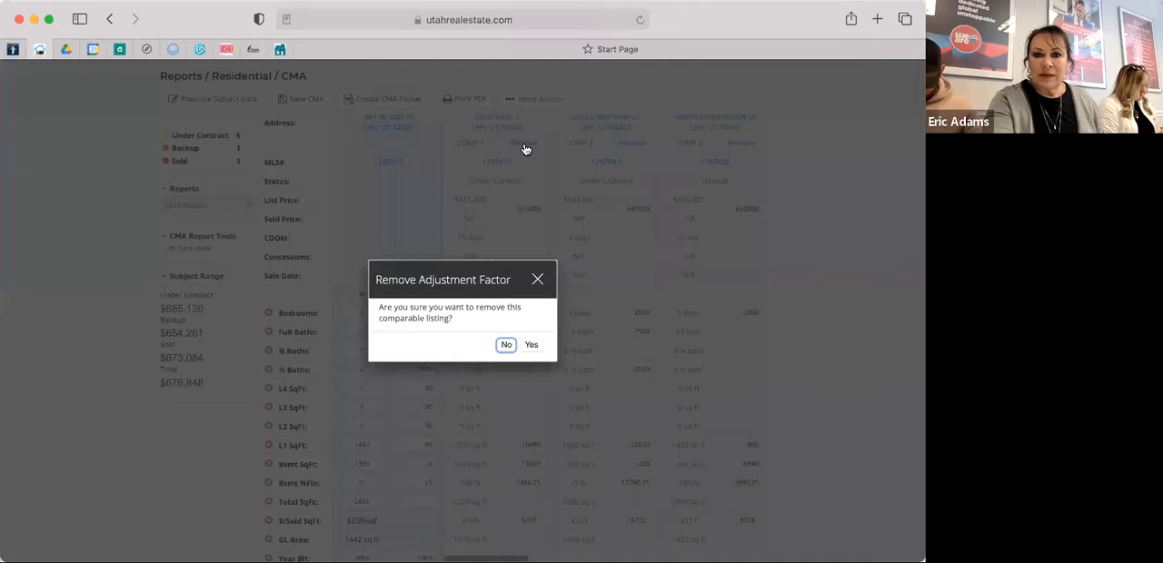
left_click(531, 347)
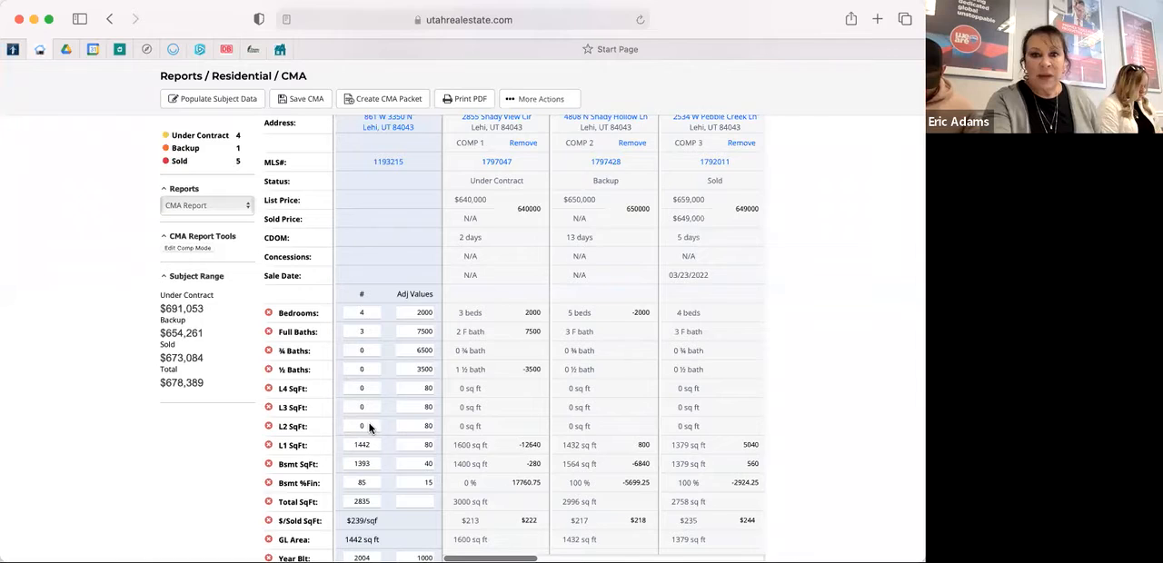
Review the remaining comparables' adjustments, condition ratings and adjusted totals across the CMA report.
scroll(369, 427, "up", 2)
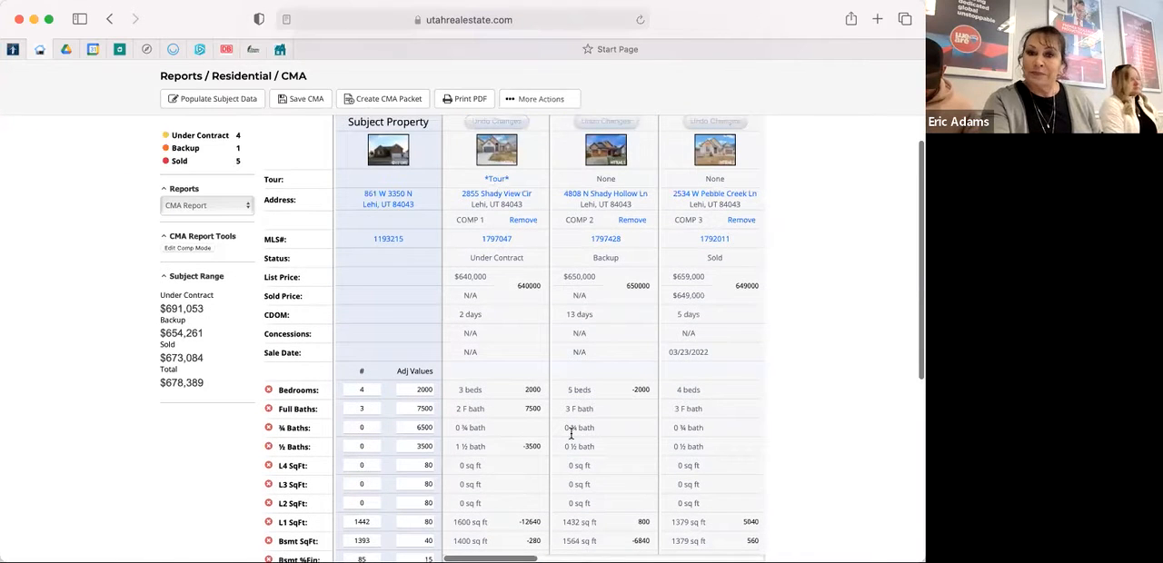
scroll(571, 433, "down", 2)
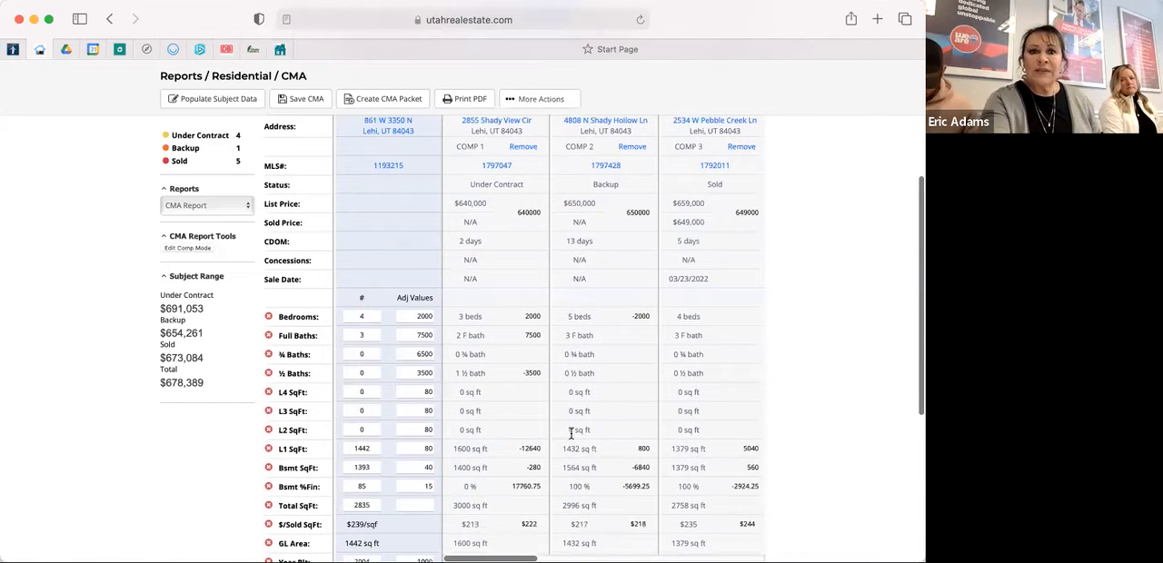
scroll(570, 434, "down", 4)
scroll(571, 433, "down", 1)
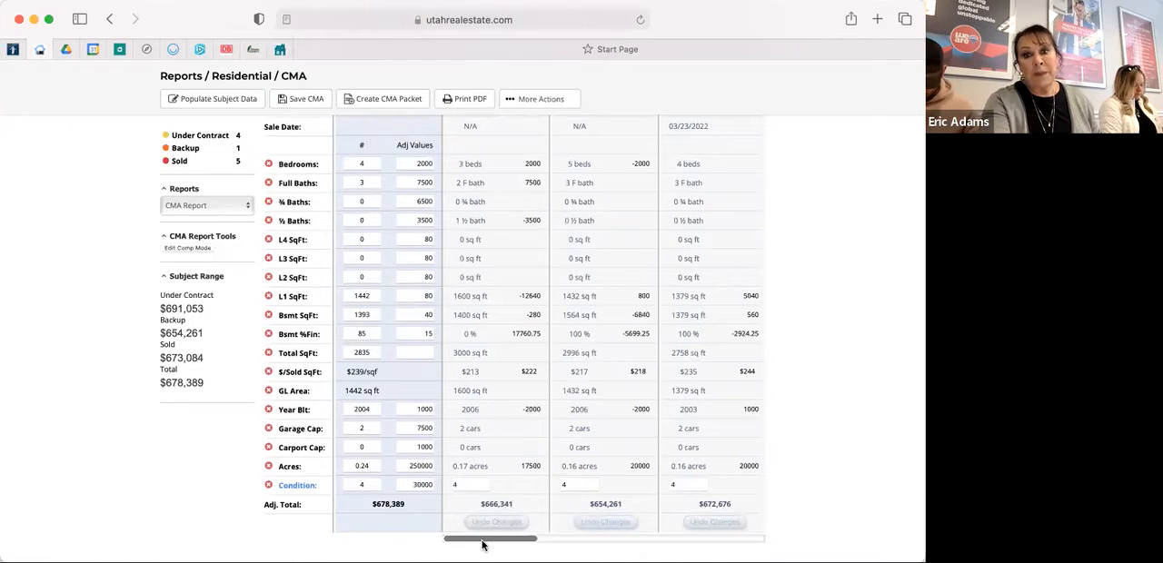
mouse_move(482, 543)
left_mouse_down()
mouse_move(721, 545)
mouse_move(465, 542)
left_mouse_up()
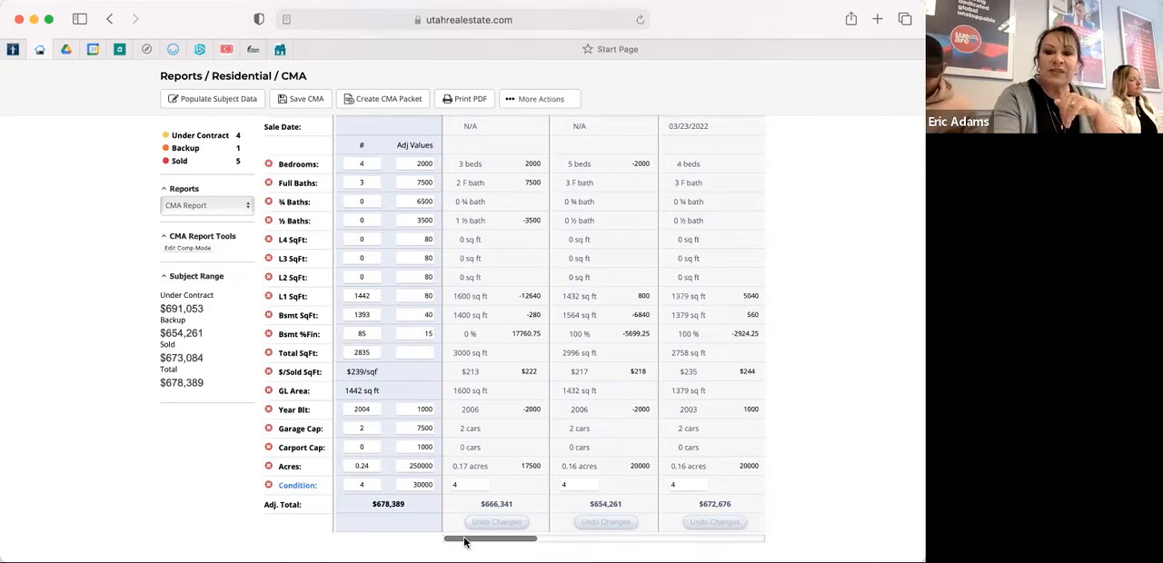
left_click_drag(508, 543, 523, 542)
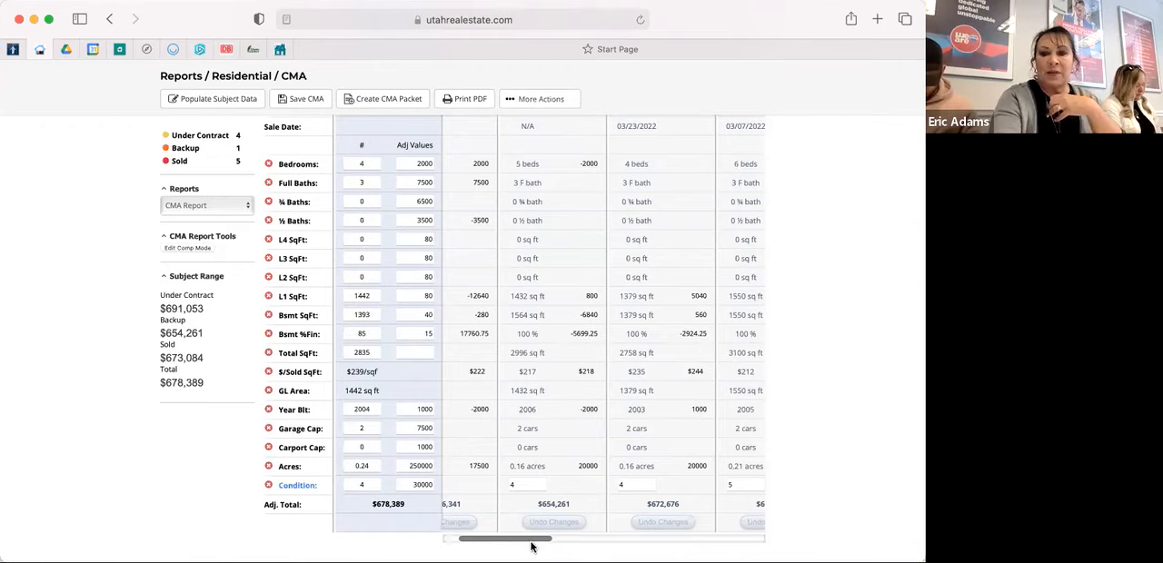
left_click_drag(537, 541, 567, 534)
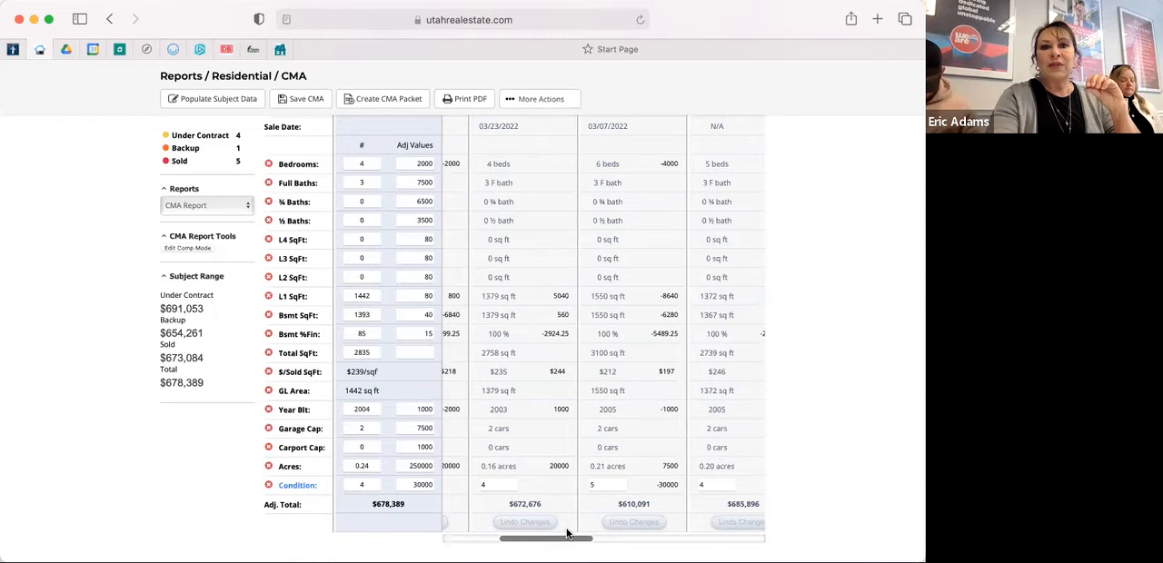
View the additional actions offered for the CMA report and dismiss them without choosing one.
scroll(567, 535, "up", 10)
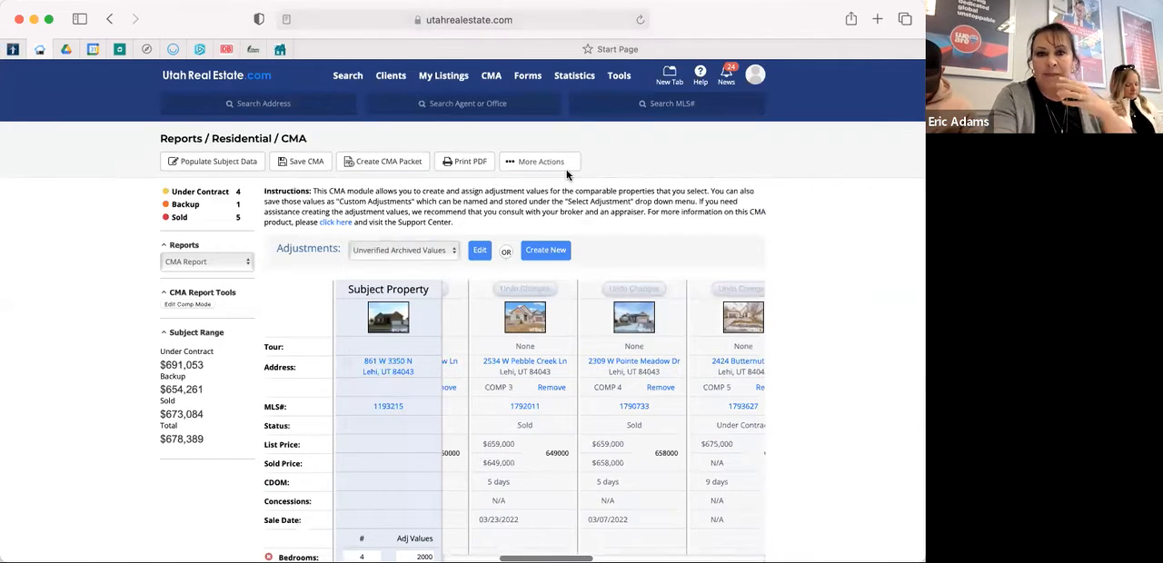
left_click(551, 161)
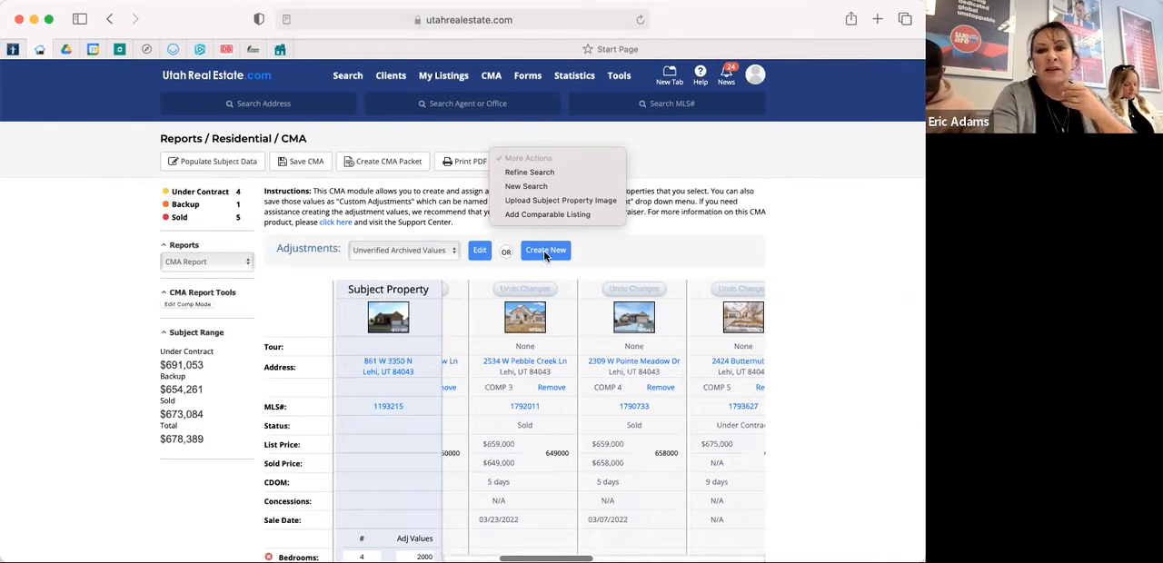
left_click(629, 247)
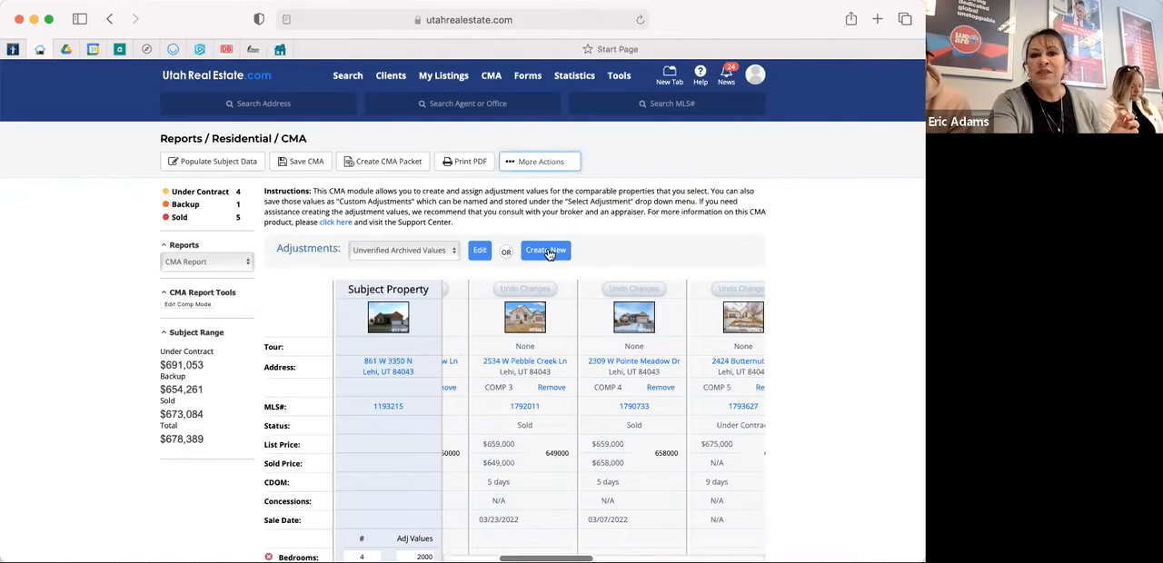
Start a new adjustment set, look over its available and custom factors, and return to the report without saving.
left_click(543, 251)
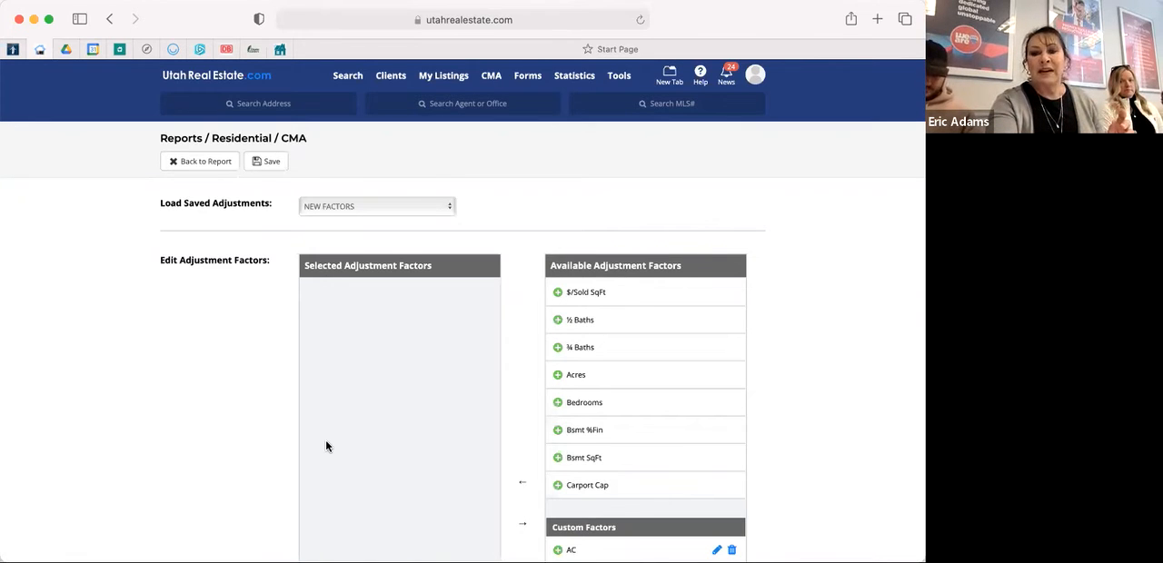
scroll(326, 445, "down", 1)
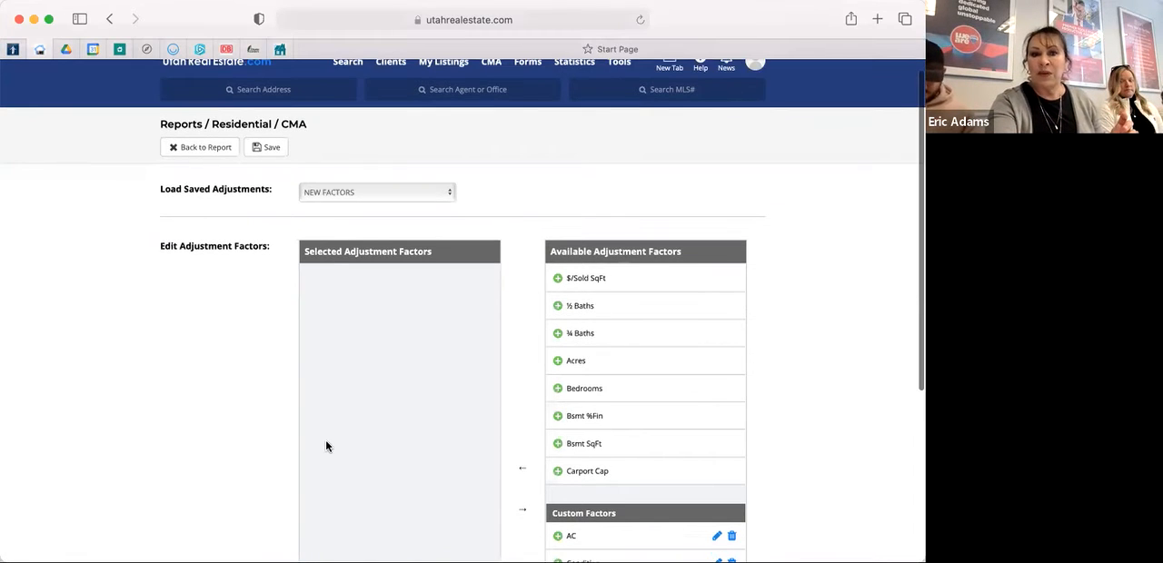
scroll(211, 129, "up", 1)
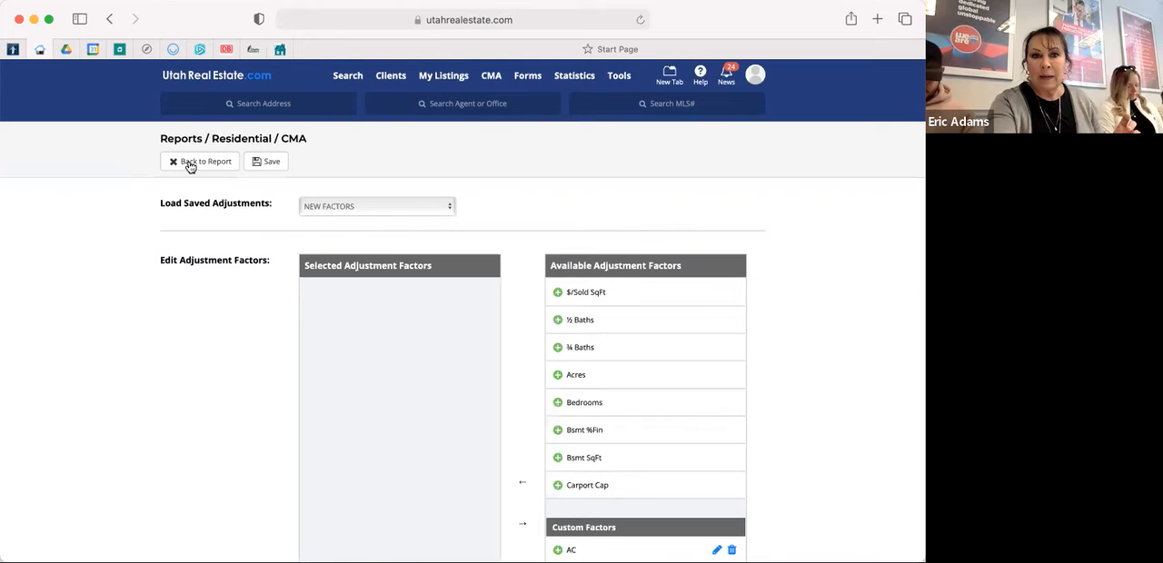
left_click(191, 165)
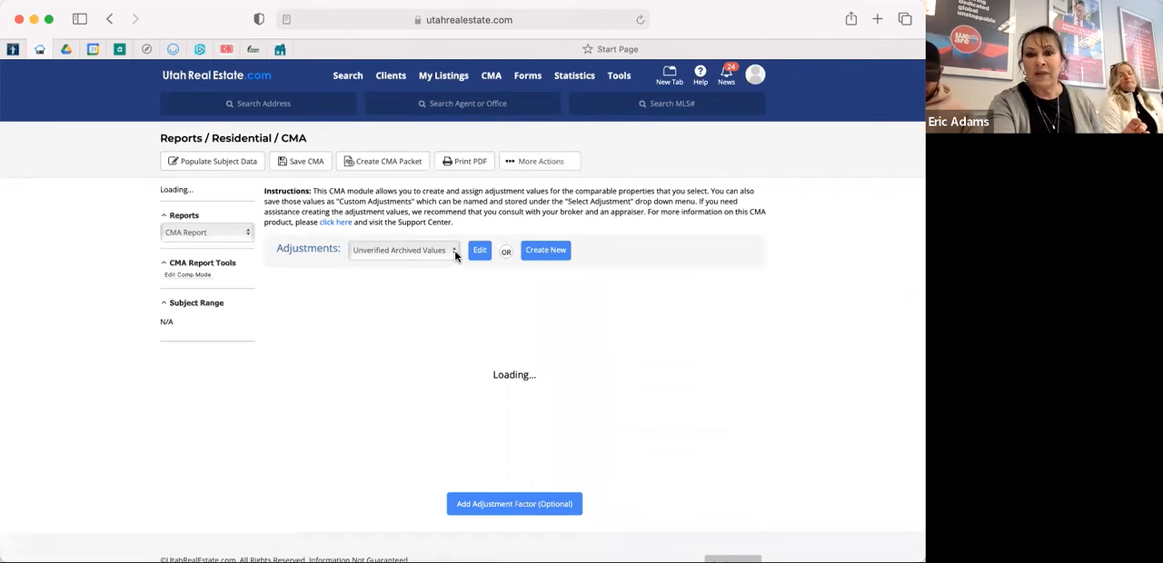
Look through the saved adjustment sets and keep Unverified Archived Values selected.
left_click(454, 250)
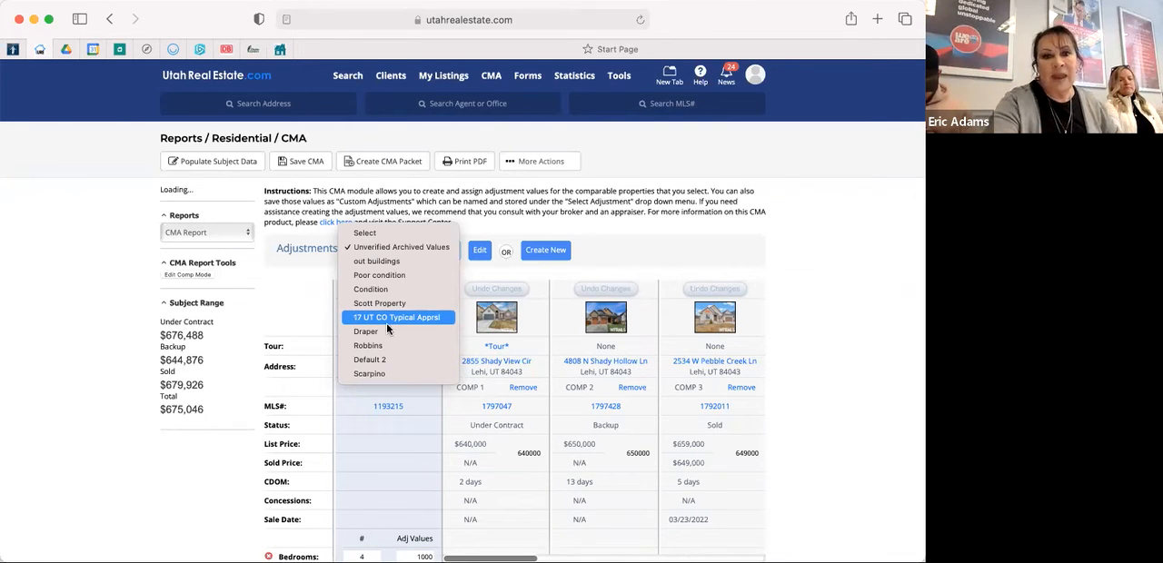
left_click(302, 299)
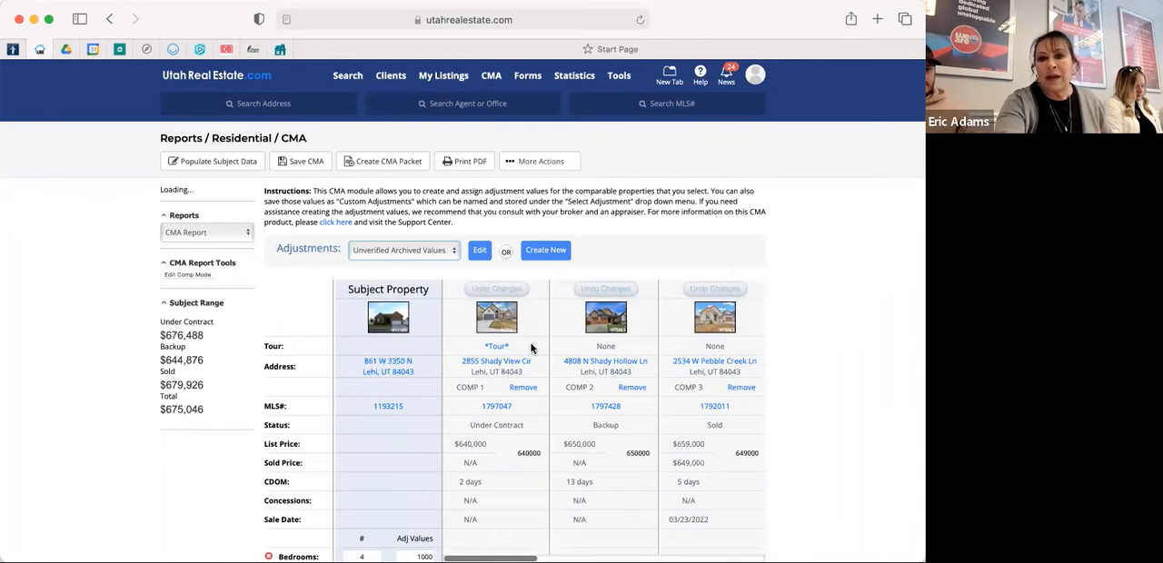
Examine the subject's adjustment values and the adjusted totals of all comparables in the reloaded report.
scroll(533, 346, "down", 15)
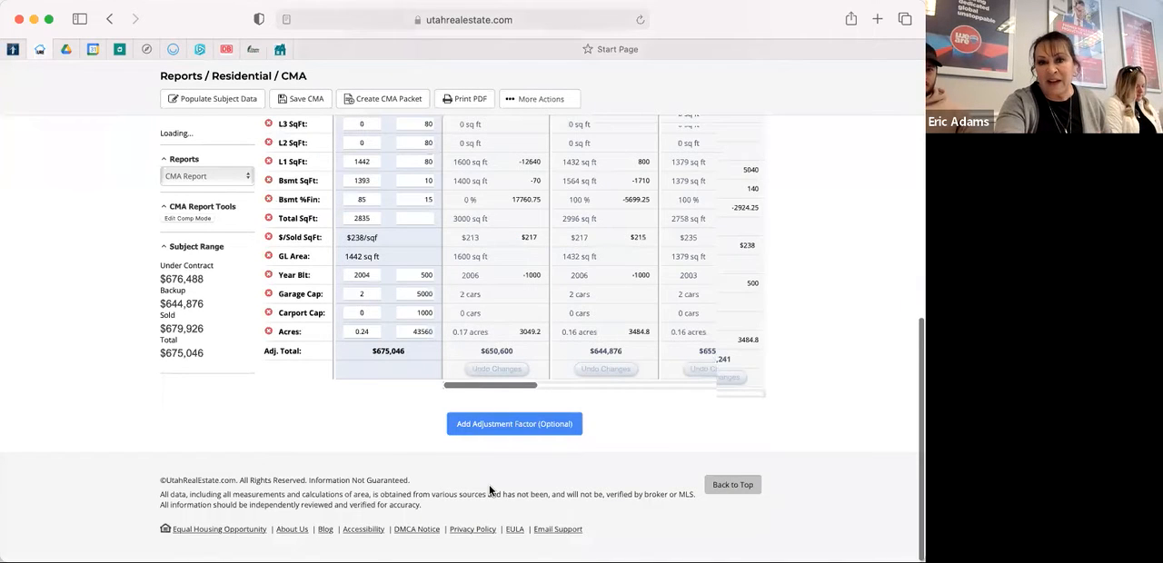
scroll(489, 490, "up", 15)
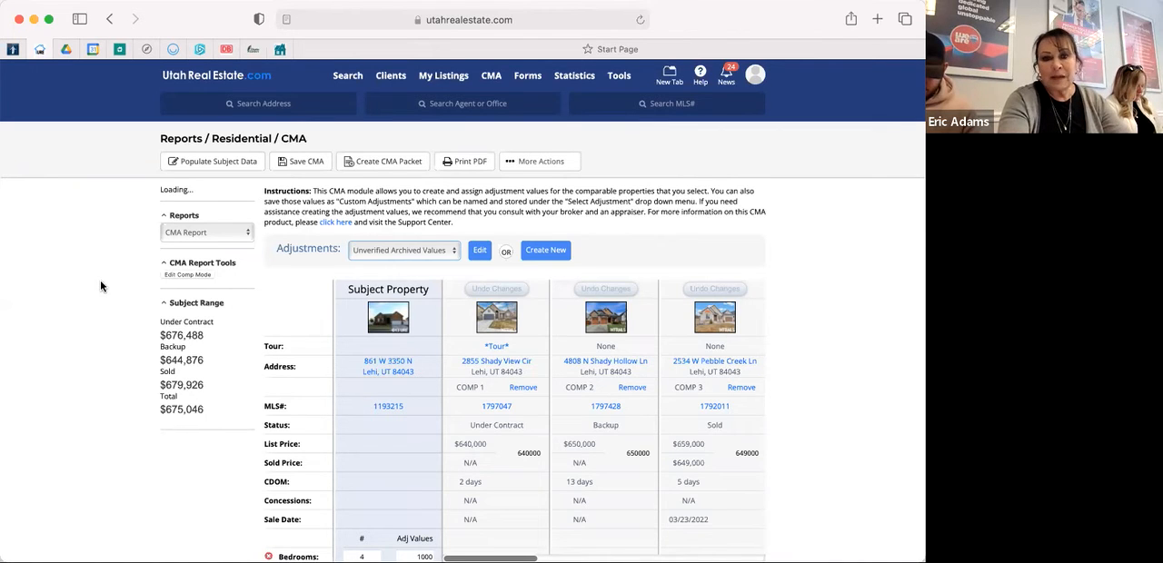
scroll(101, 286, "down", 4)
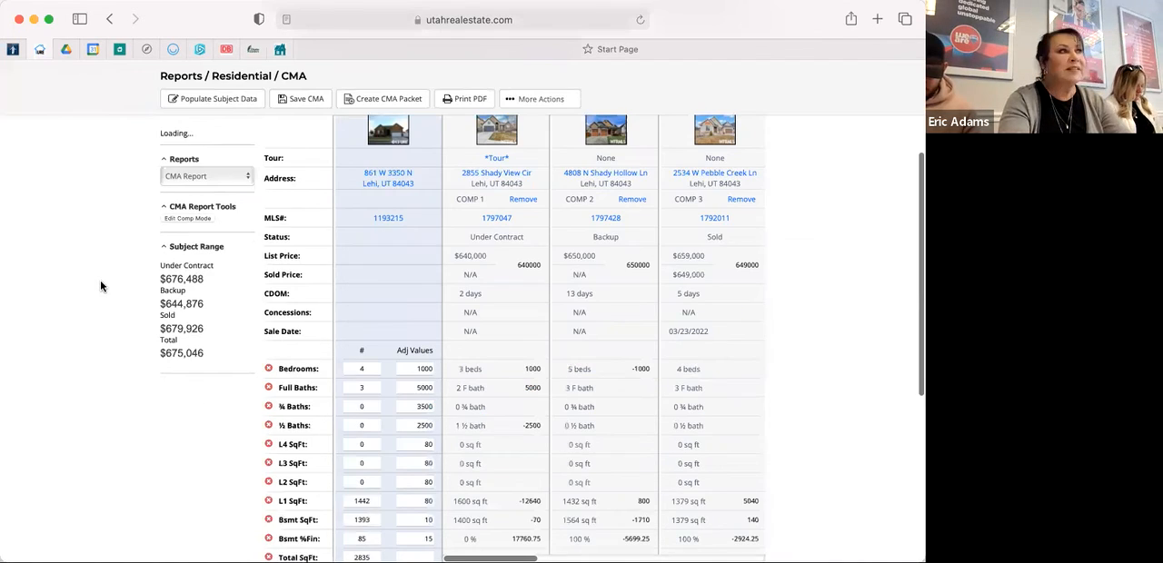
scroll(100, 287, "down", 1)
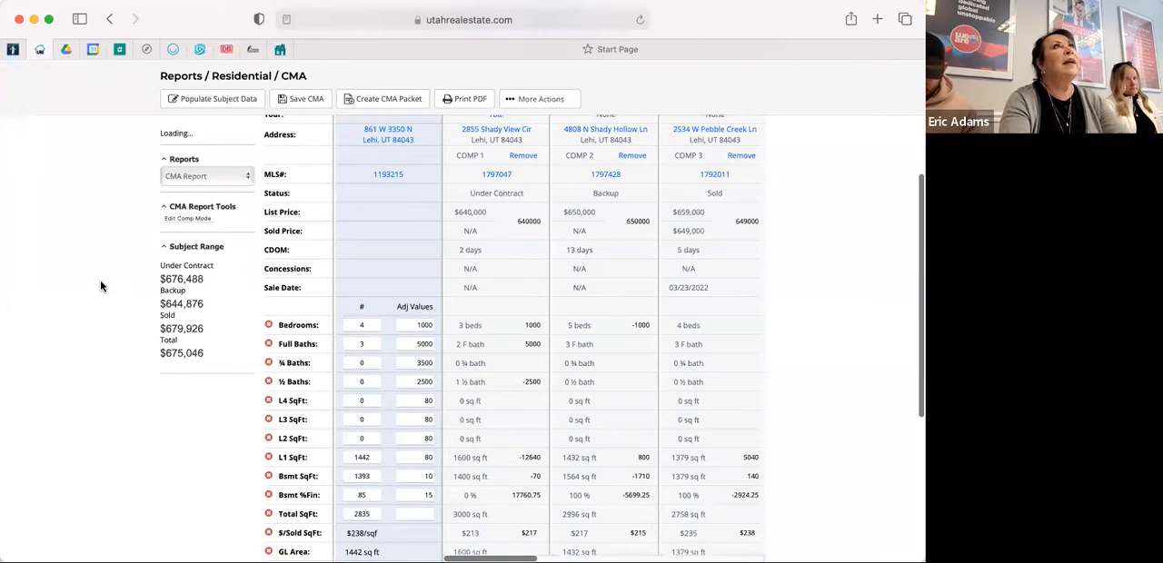
scroll(99, 286, "down", 2)
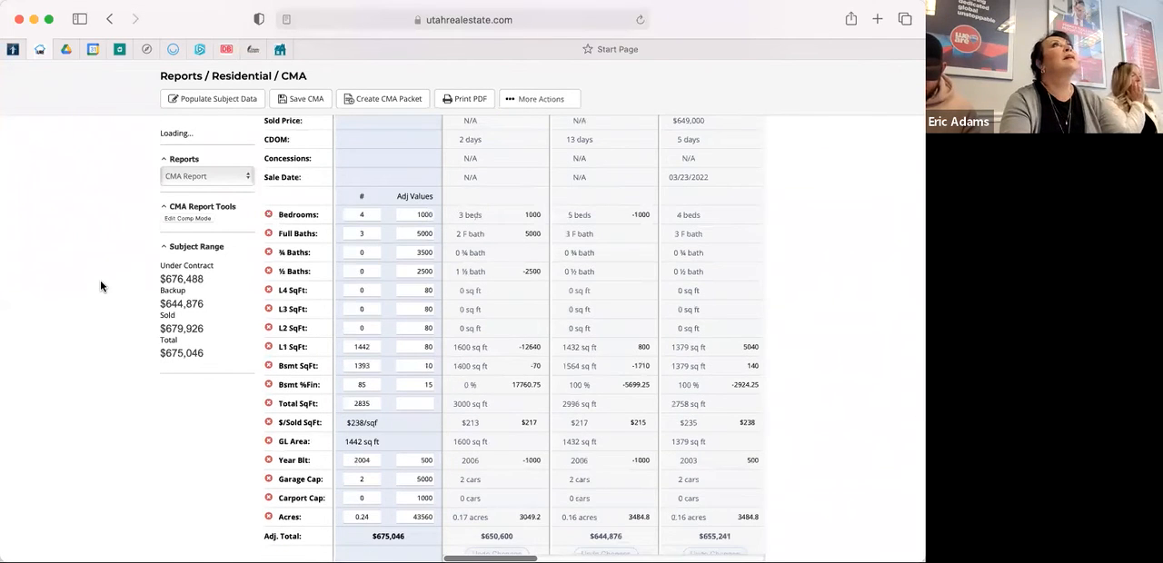
scroll(100, 286, "down", 2)
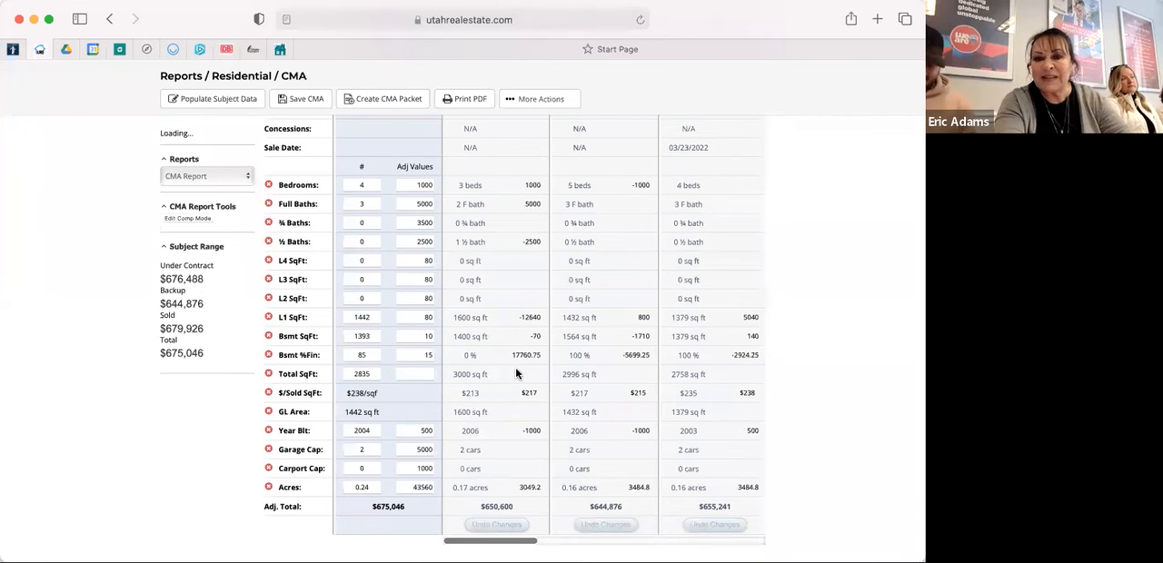
scroll(509, 418, "down", 1)
left_click_drag(517, 515, 683, 517)
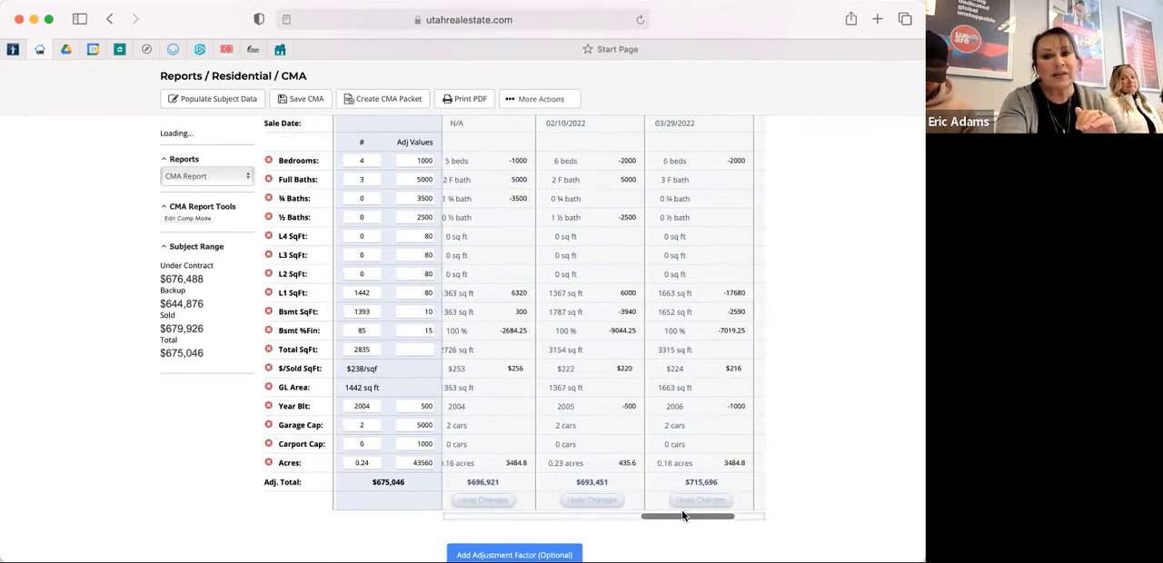
left_click(470, 516)
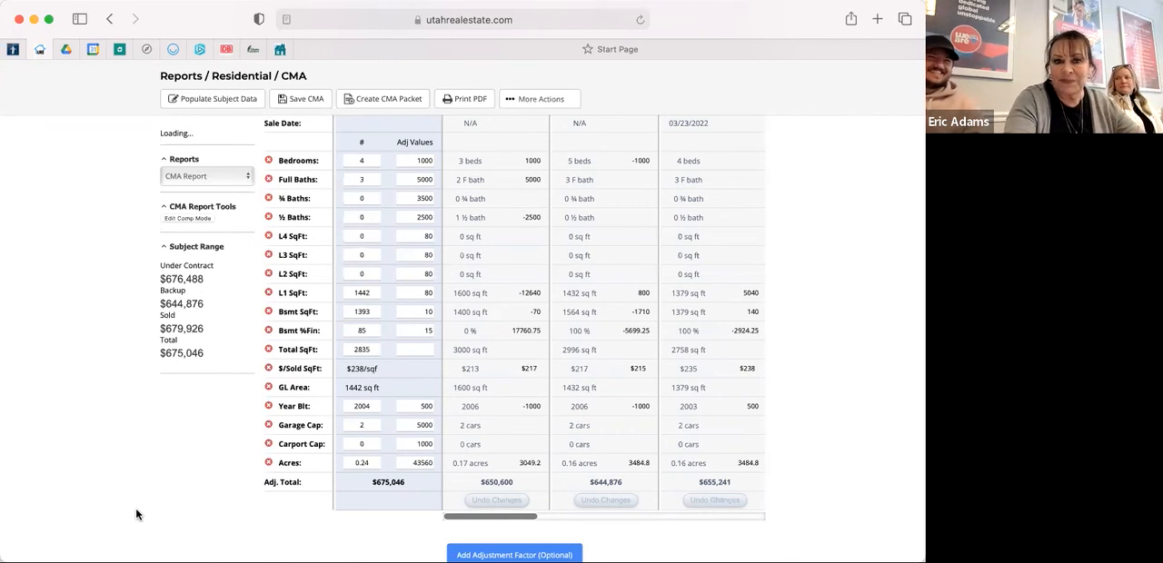
scroll(136, 515, "up", 2)
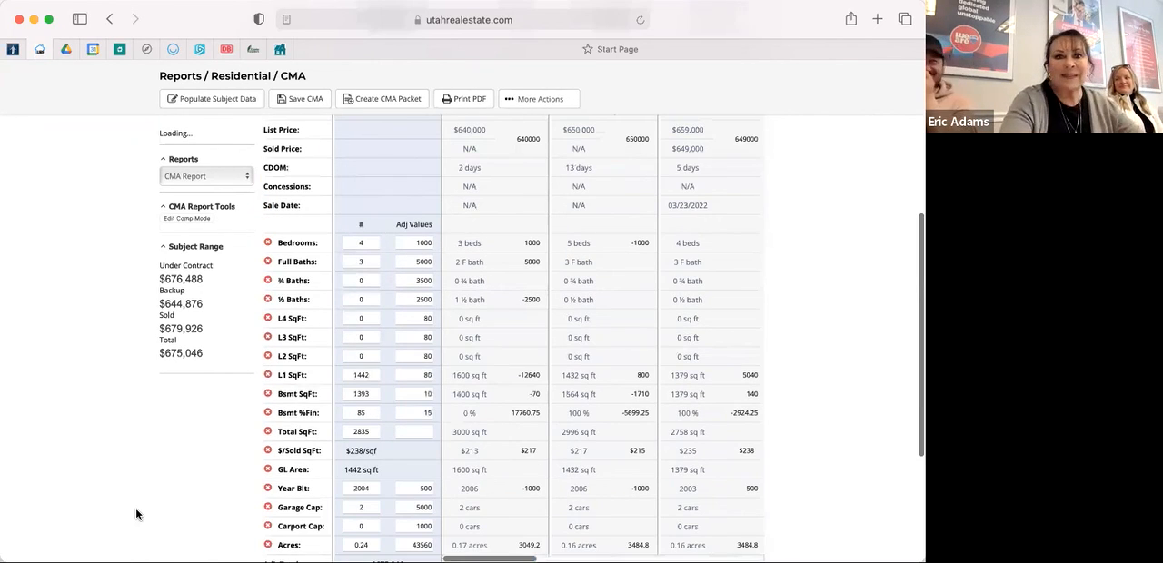
scroll(137, 515, "down", 1)
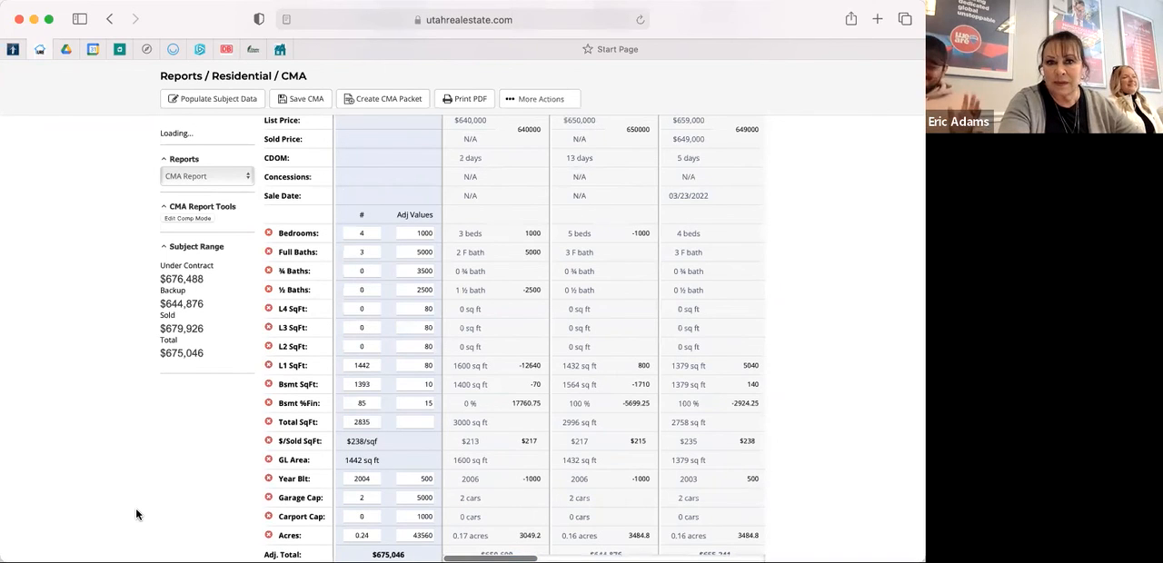
scroll(137, 515, "up", 5)
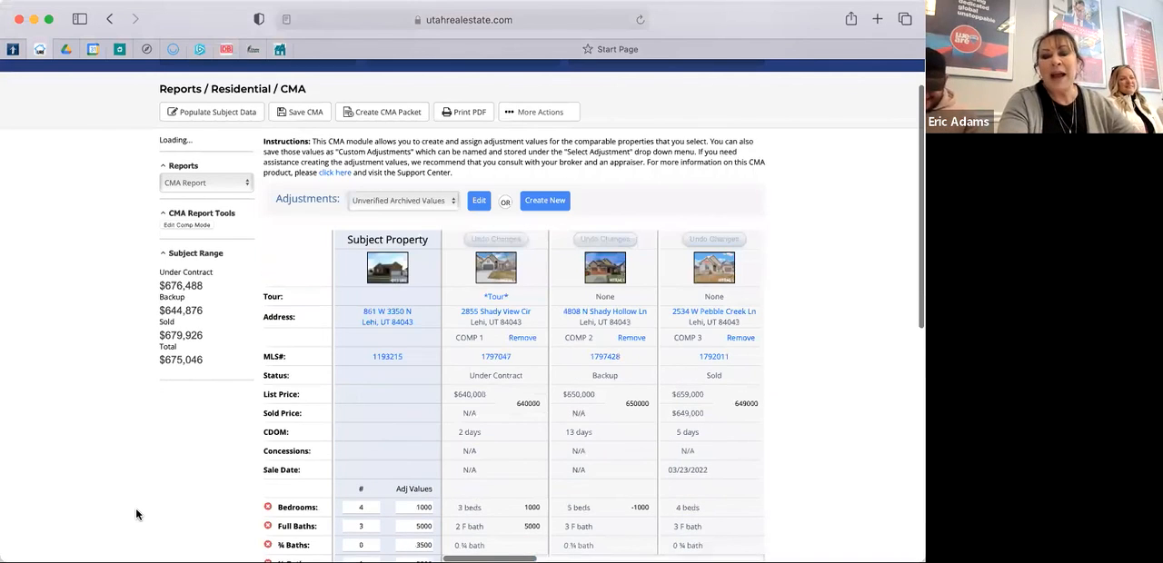
scroll(136, 515, "down", 3)
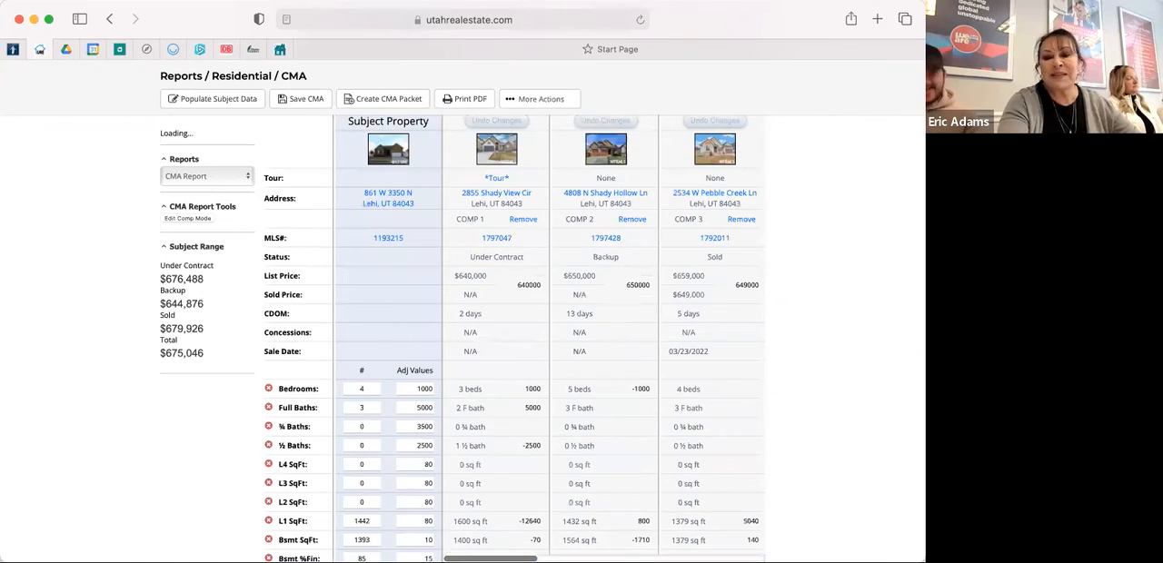